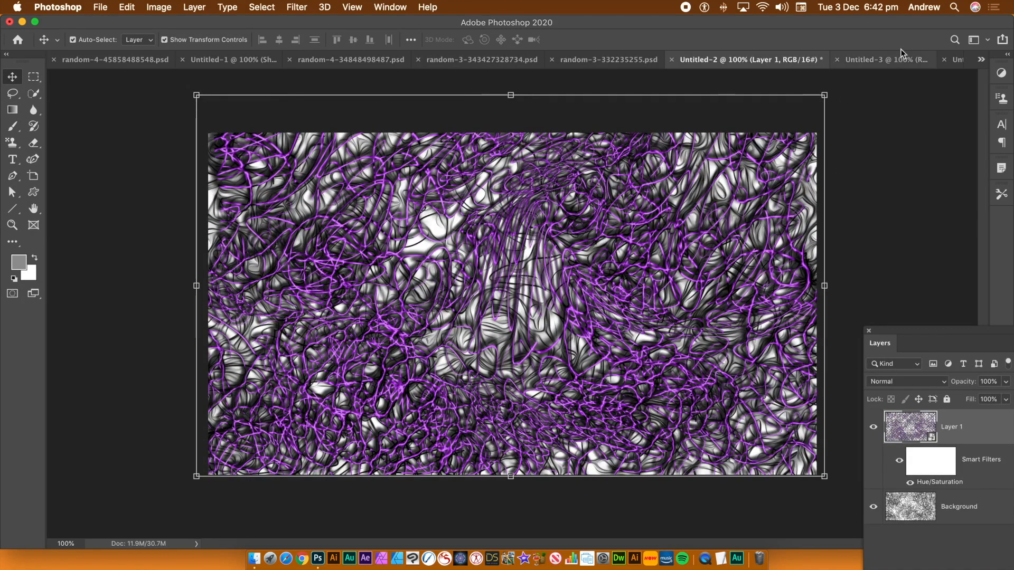
- View the artwork in Untitled-3 and Untitled-4, ending on the Untitled-1 document with the line shapes
left_click(882, 61)
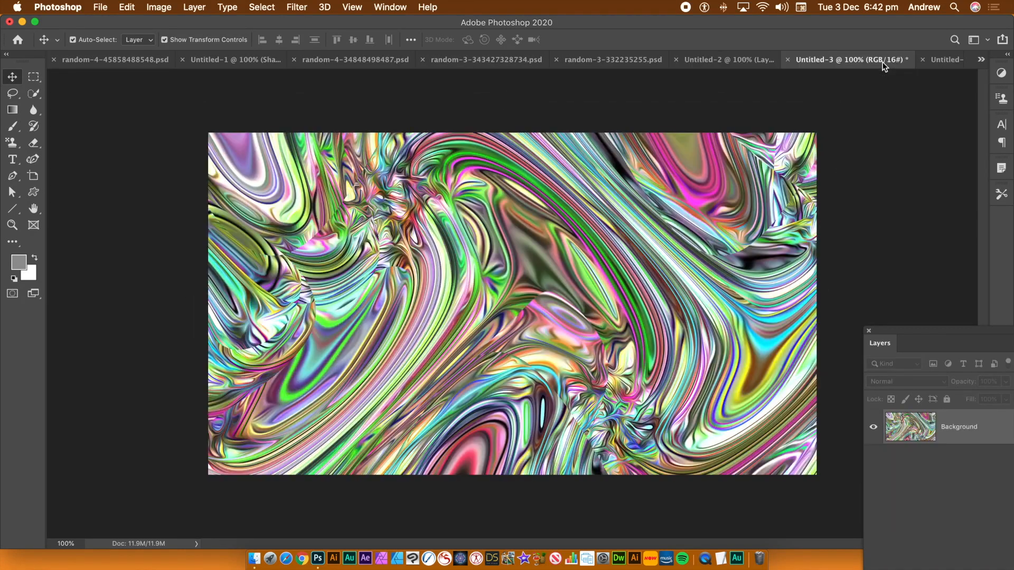
left_click(946, 60)
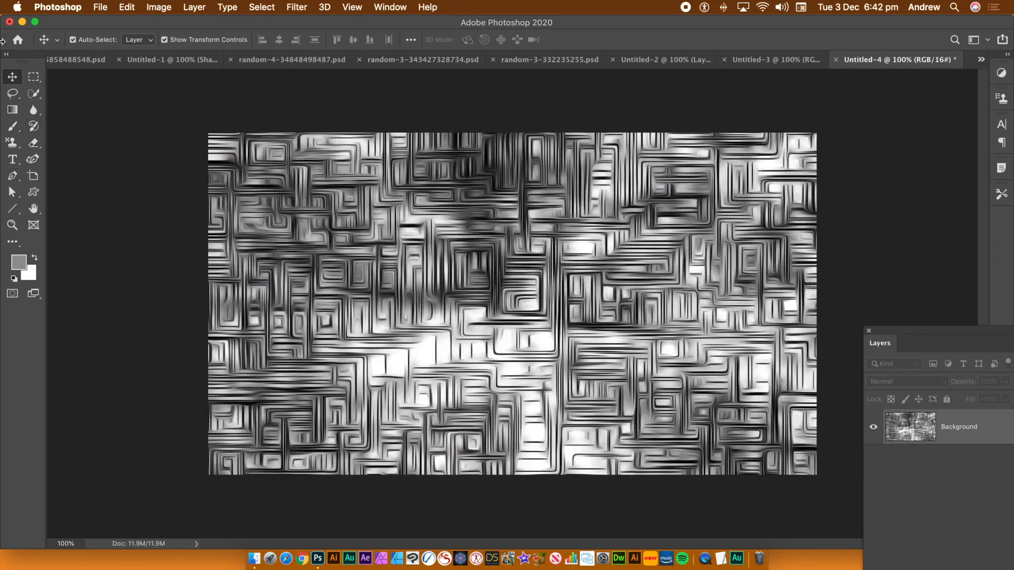
left_click(141, 61)
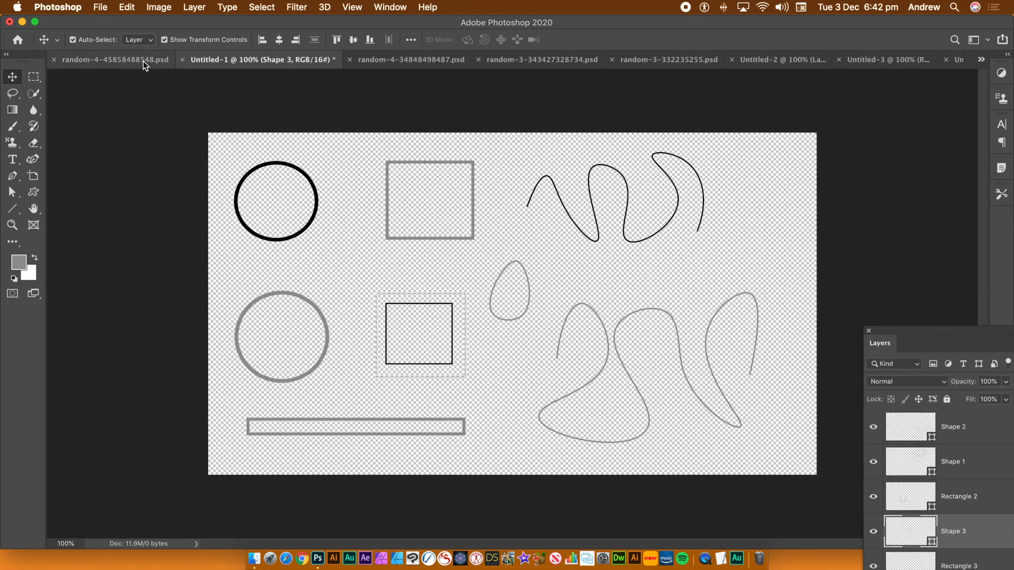
- Draw a narrow upright ellipse in Shape mode, about 63 px wide and 307 px high, beside the black wavy curve
left_click(33, 79)
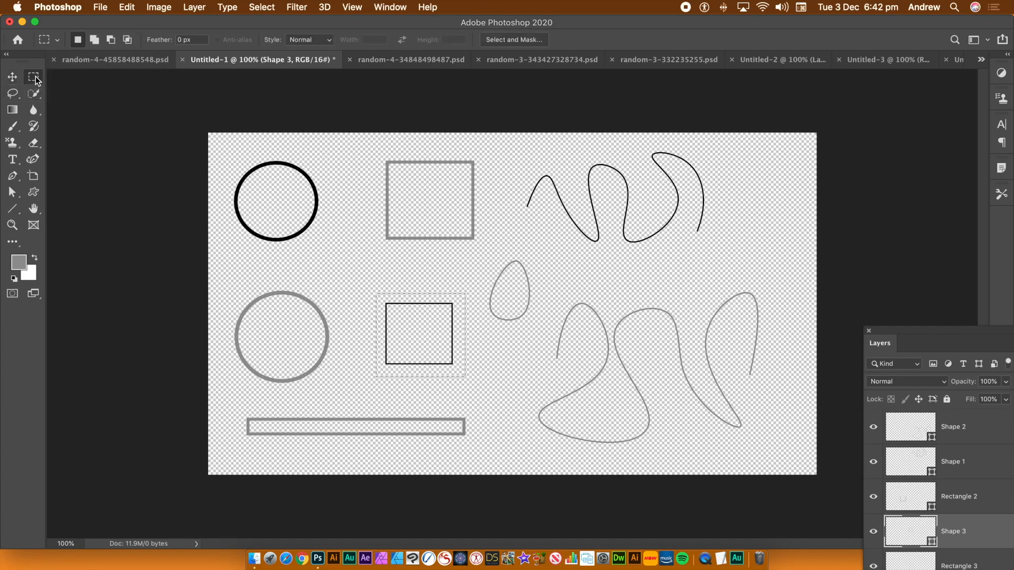
left_click(12, 209)
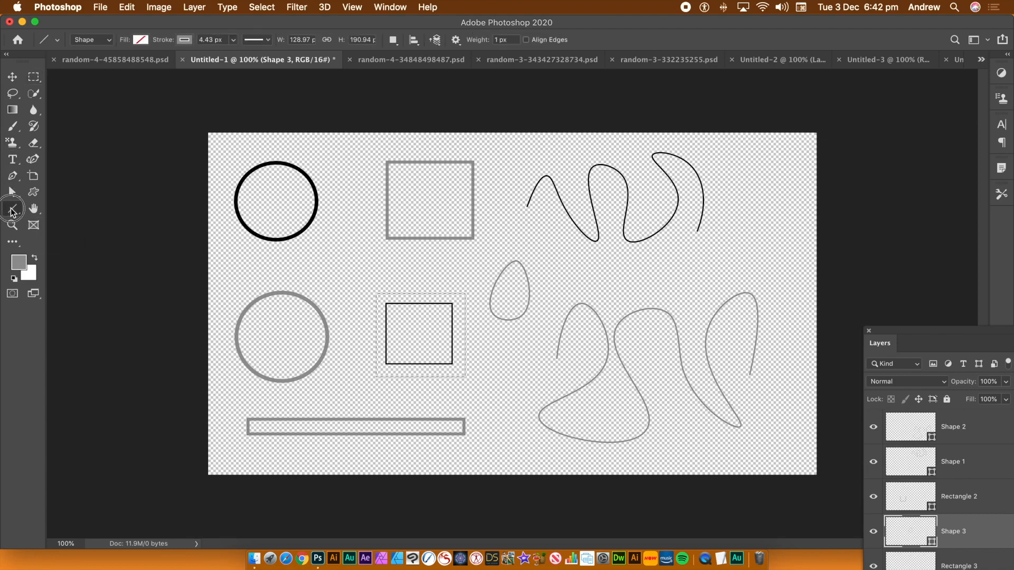
left_click(12, 210)
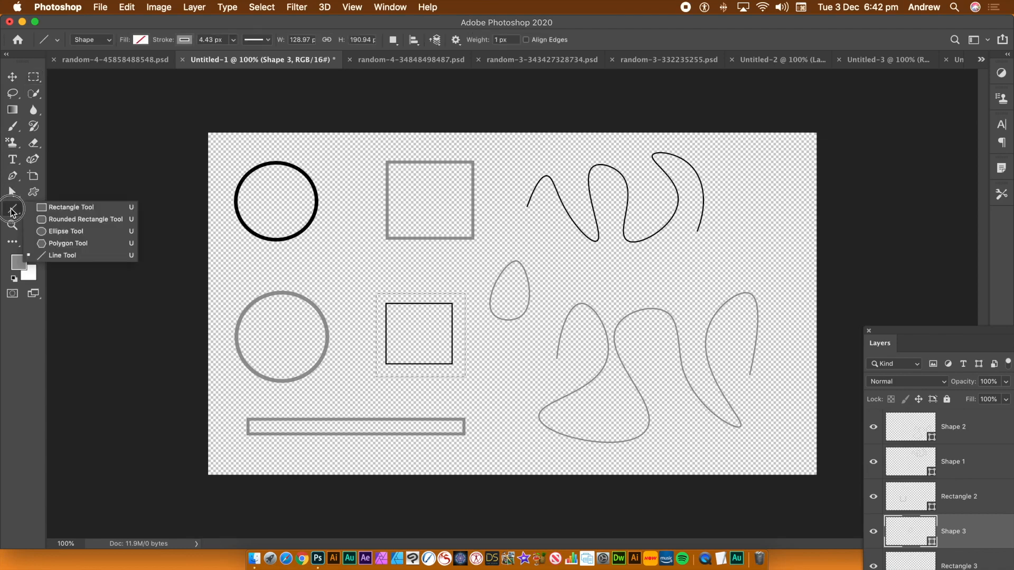
left_click(61, 231)
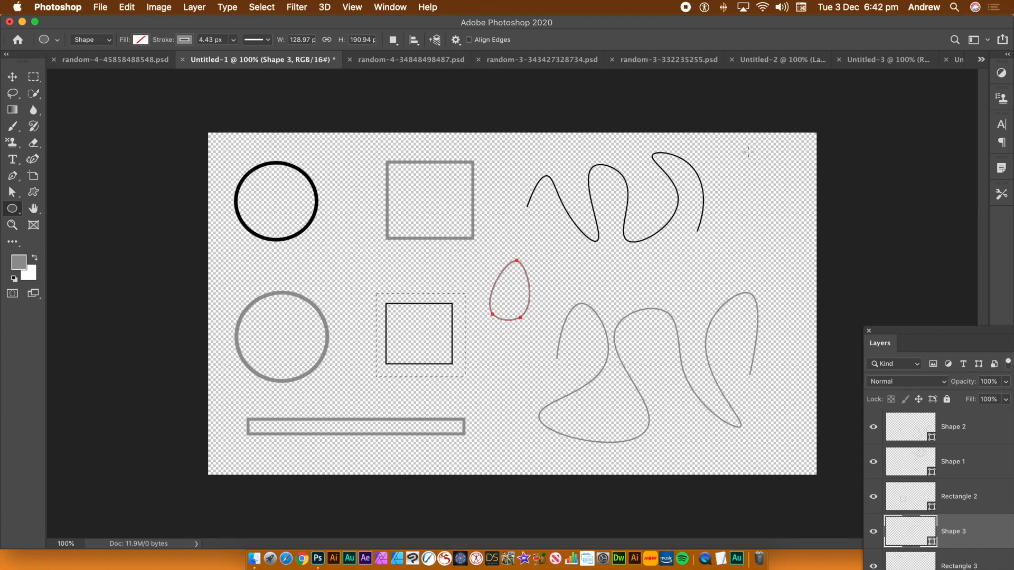
left_click(85, 41)
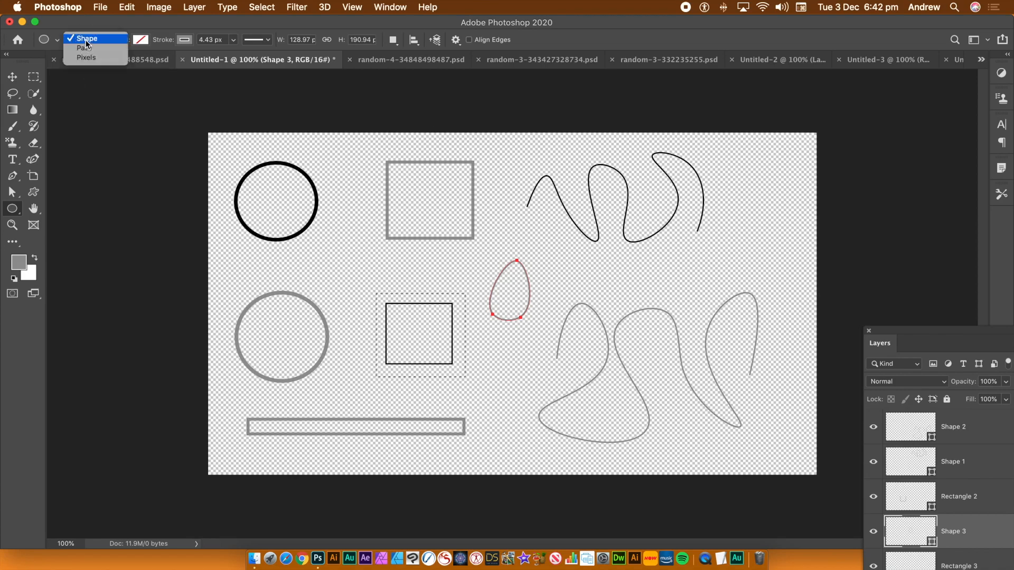
left_click(100, 37)
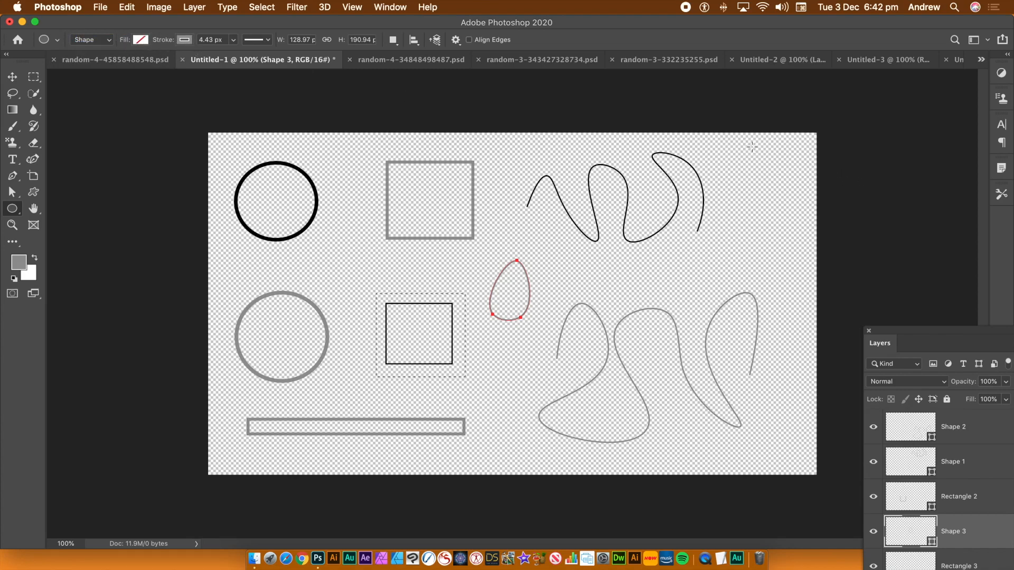
left_click_drag(753, 149, 773, 246)
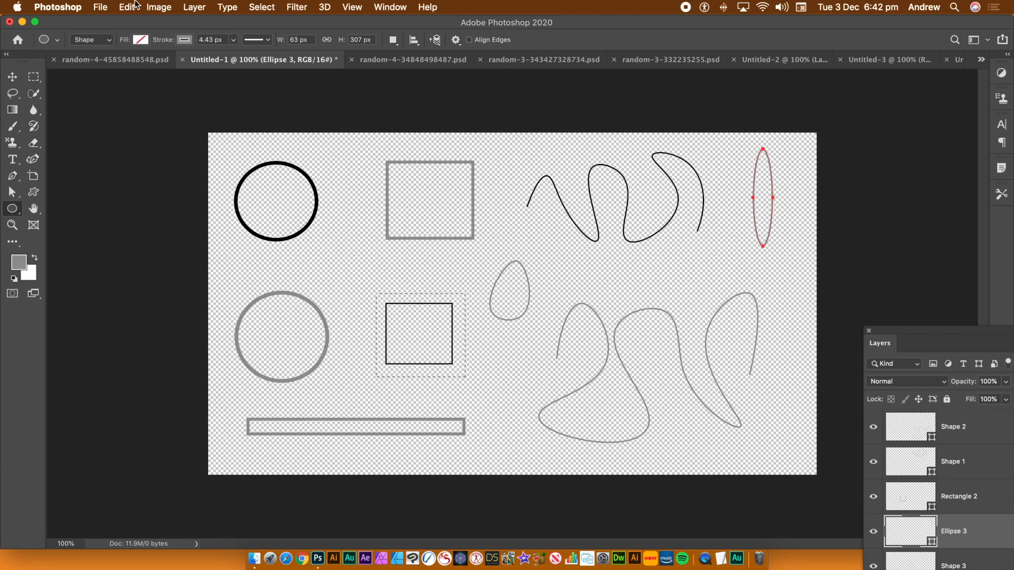
left_click(101, 6)
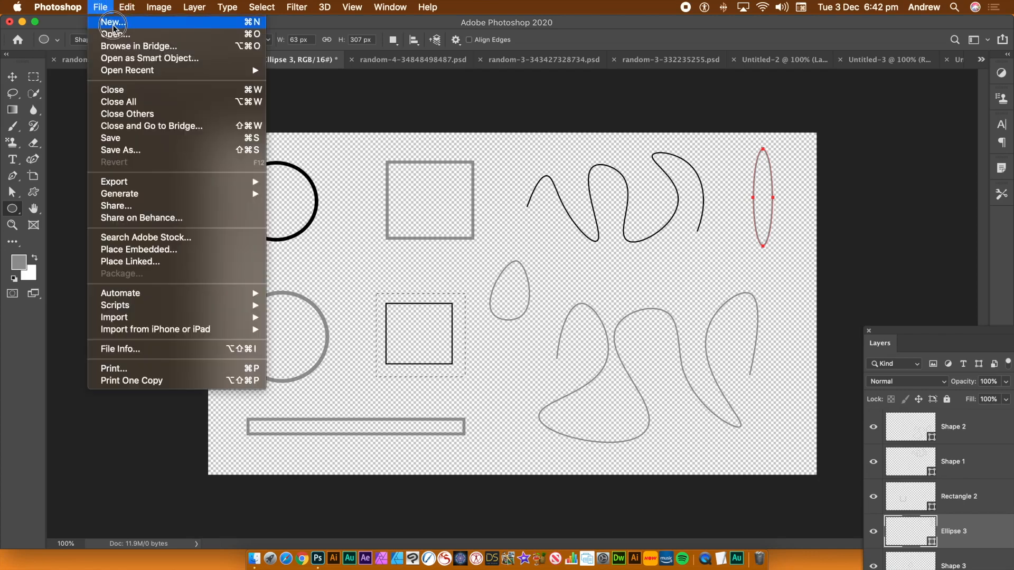
left_click(113, 24)
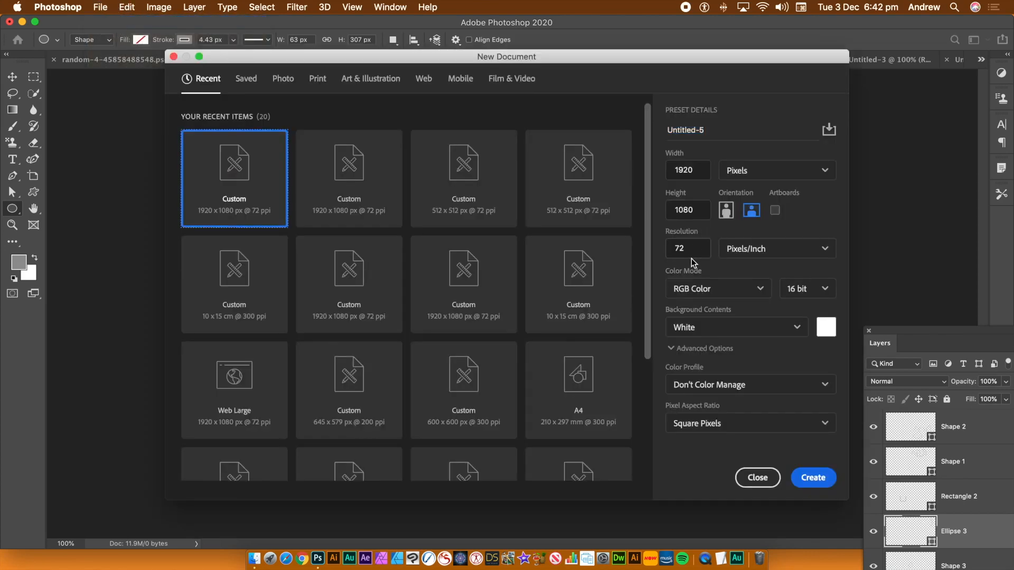
left_click(709, 328)
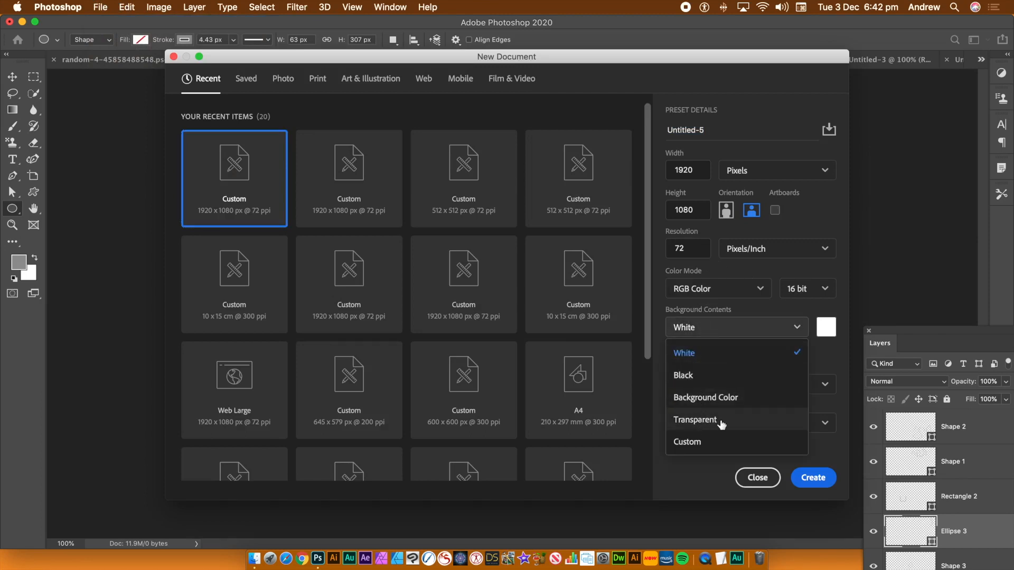
left_click(688, 469)
left_click(757, 478)
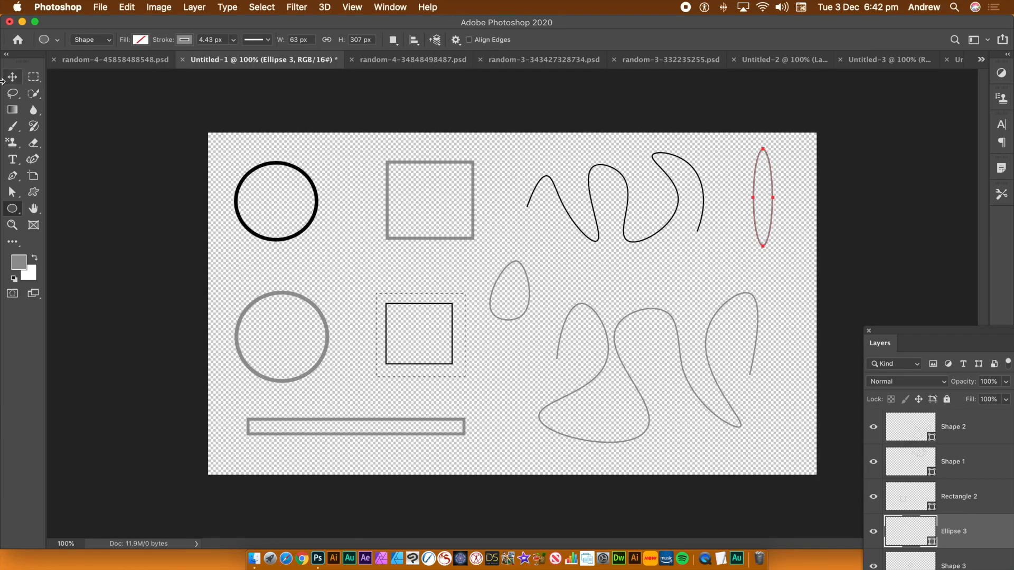
- Enclose the narrow ellipse in a rectangular marquee selection and define it as a pattern
left_click(32, 81)
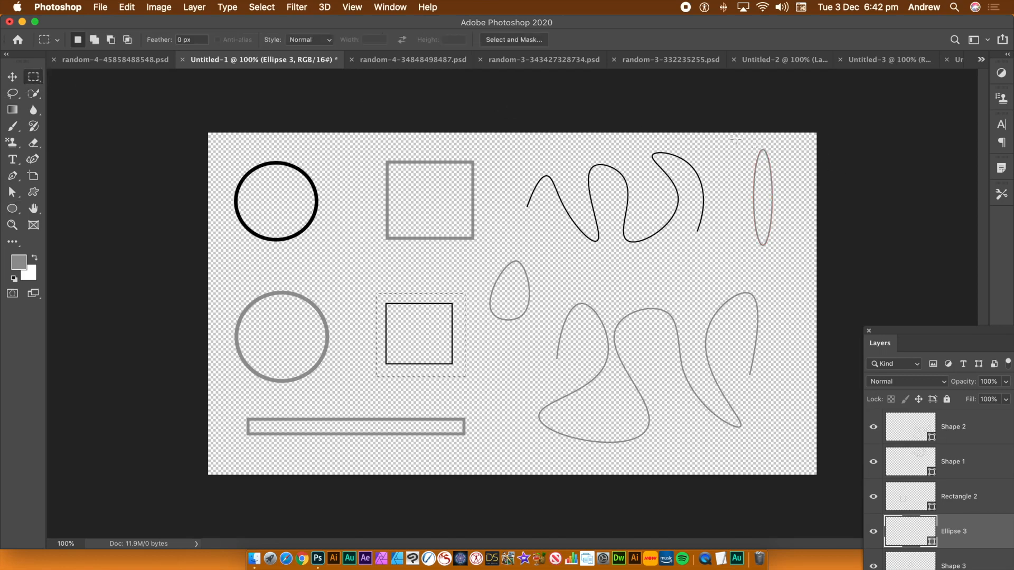
left_click_drag(740, 139, 786, 265)
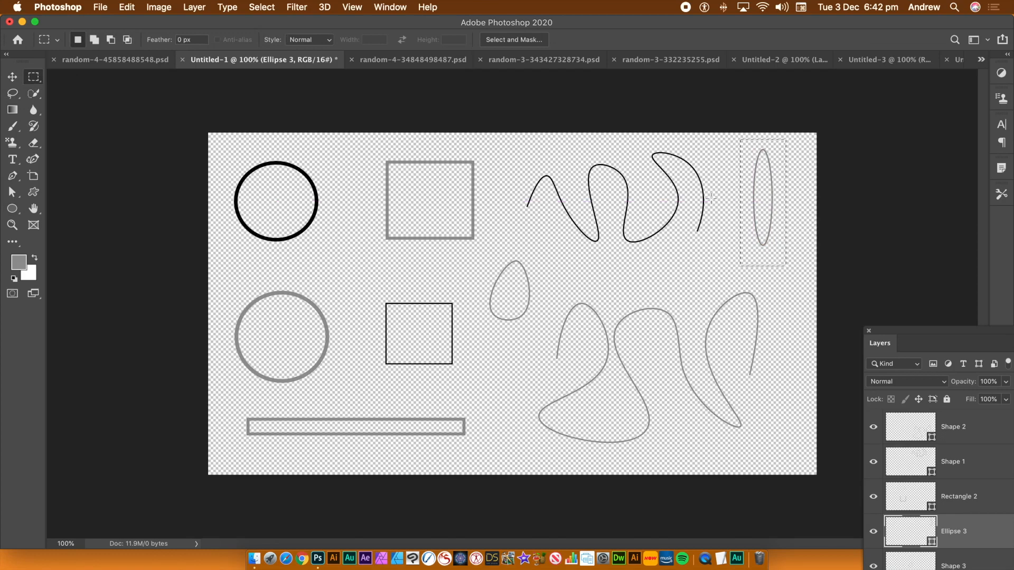
left_click(129, 7)
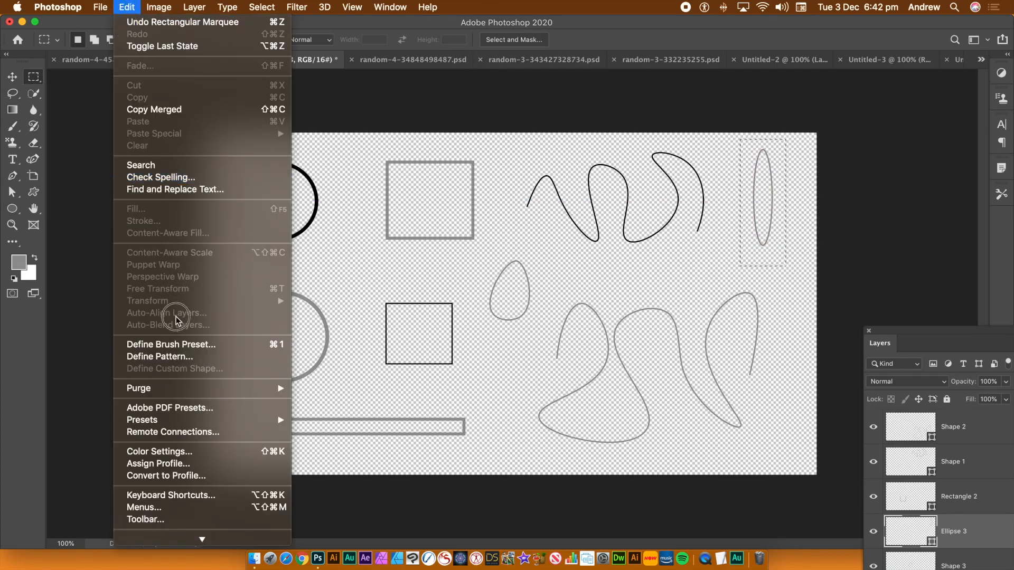
left_click(183, 357)
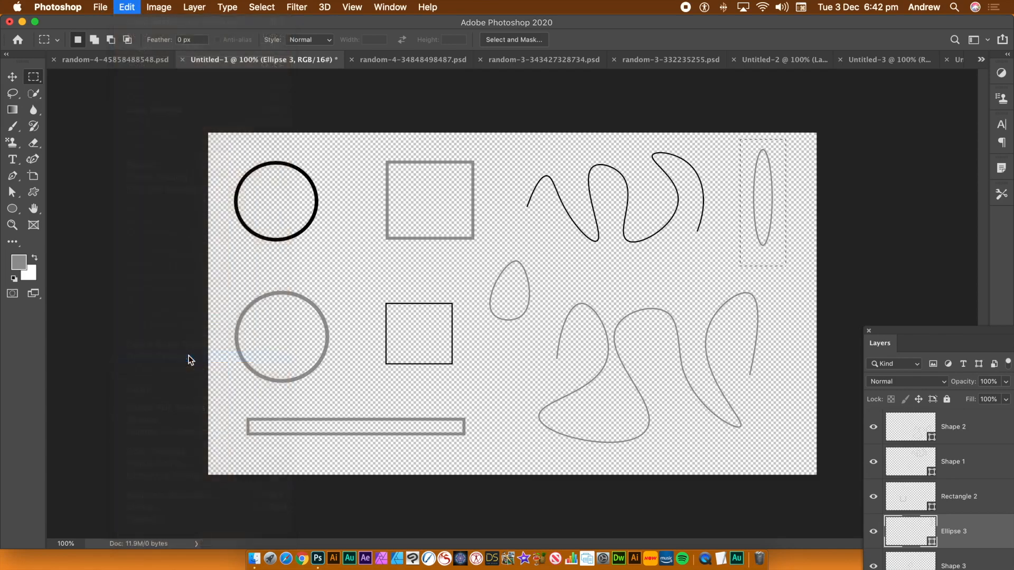
left_click(776, 347)
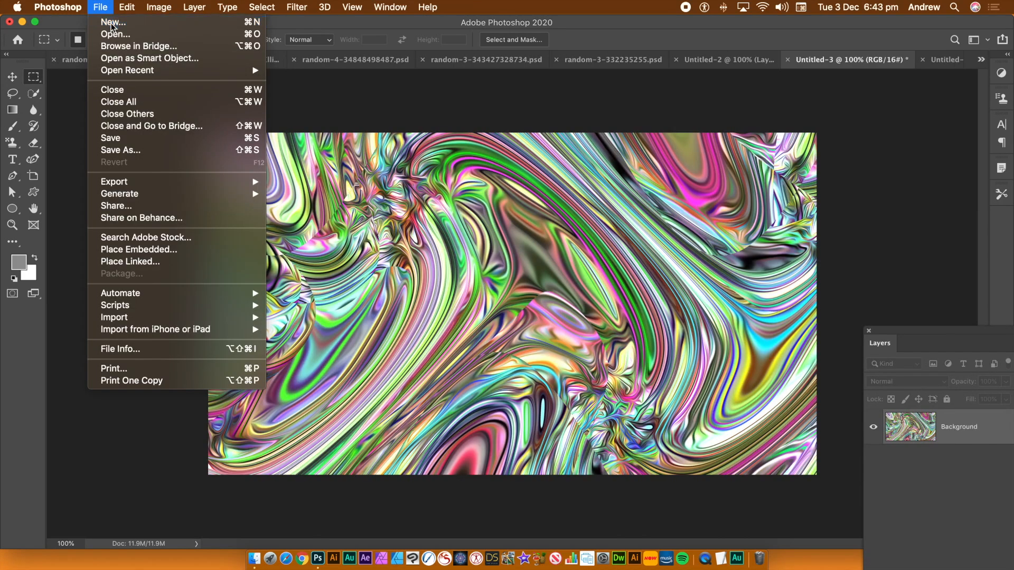
- Create a new 1920 × 1080 px, 16-bit RGB document with a white background and start a Fill with Pattern contents
left_click(111, 22)
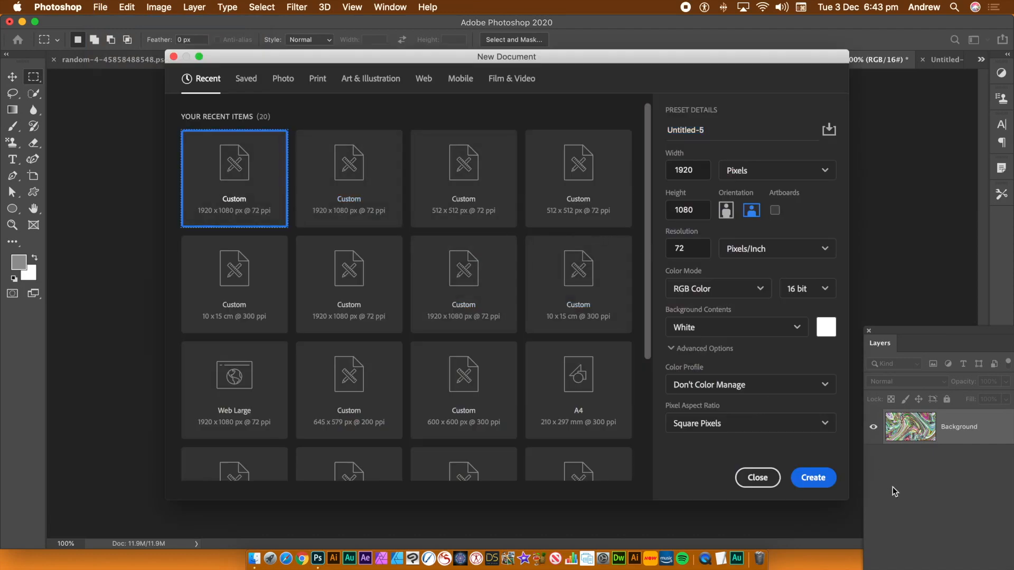
left_click(806, 475)
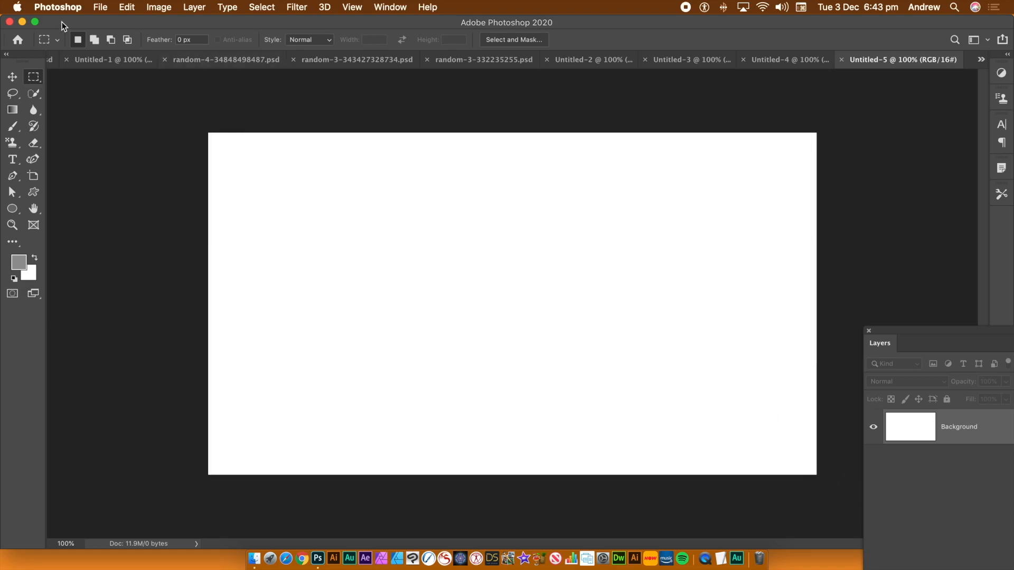
left_click(127, 7)
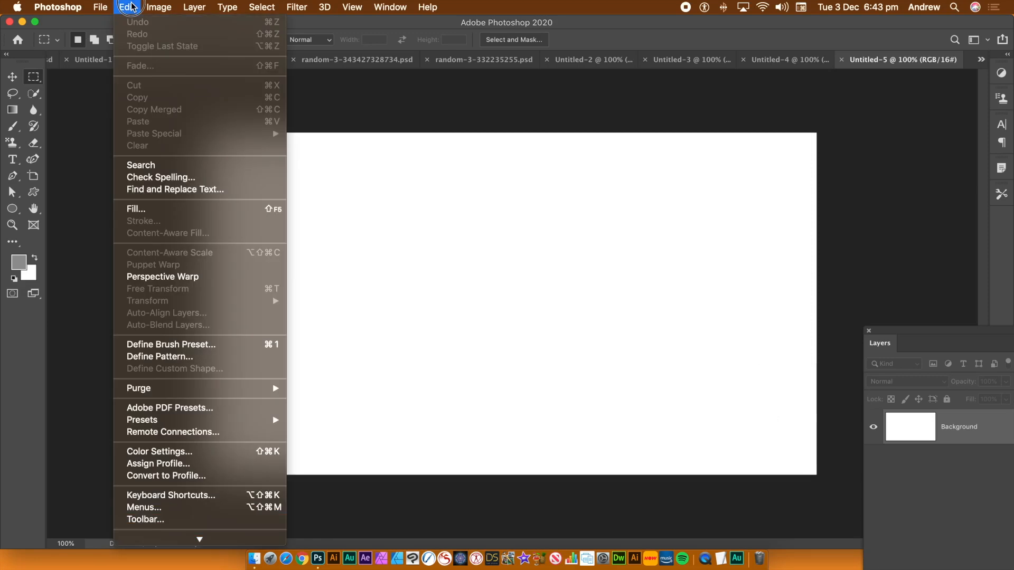
left_click(133, 210)
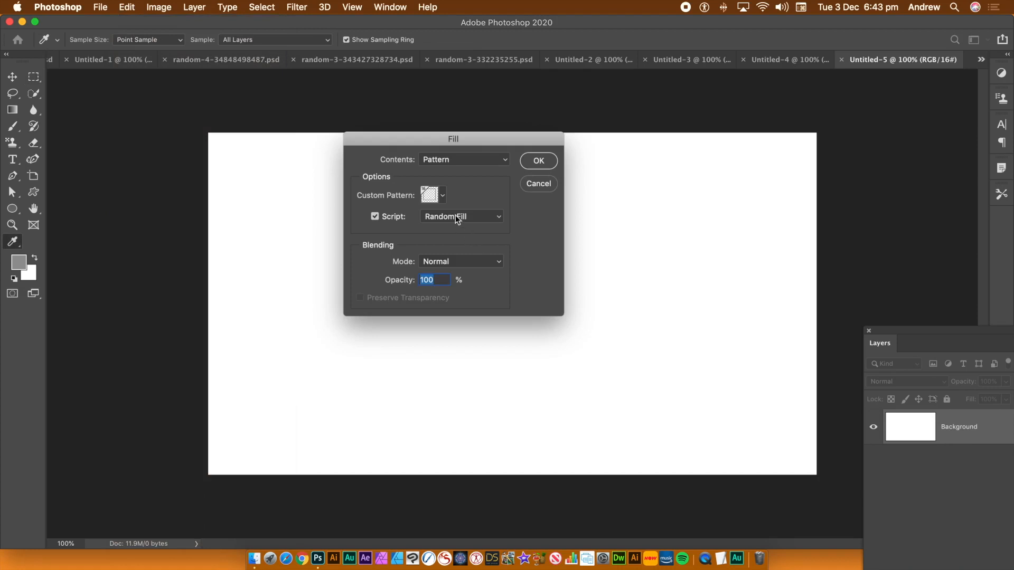
left_click(445, 163)
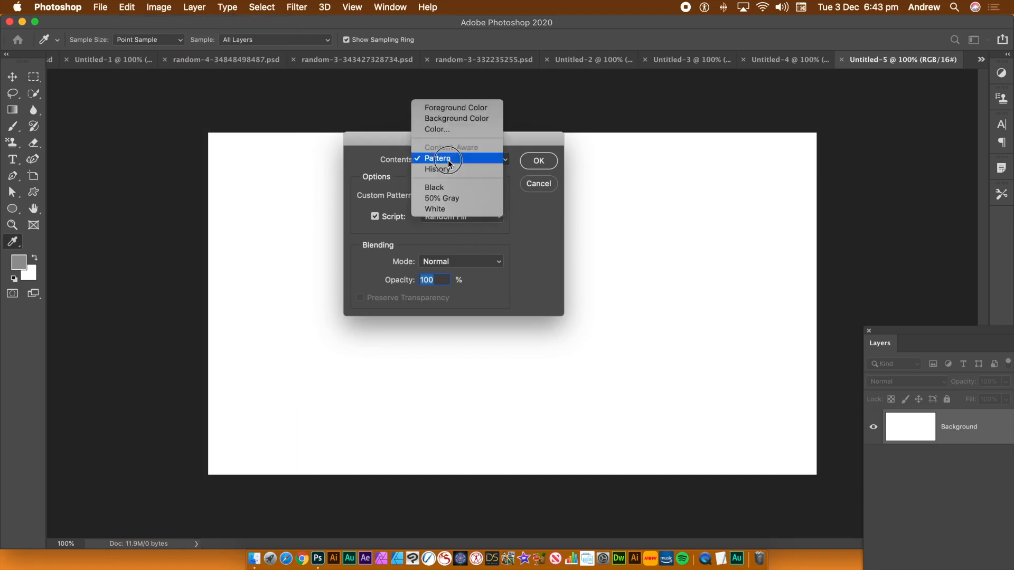
left_click(449, 164)
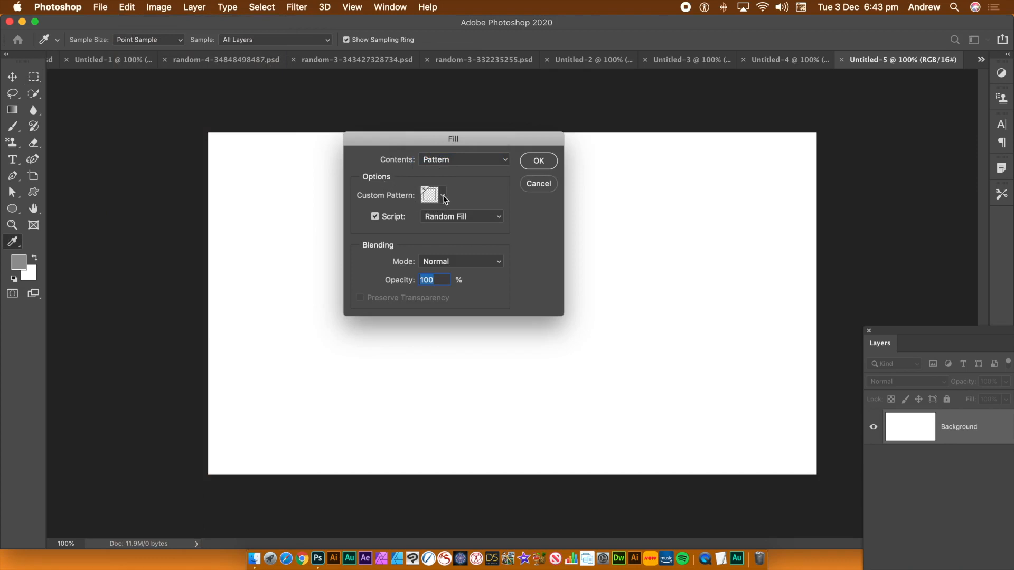
- Choose the narrow ellipse as the custom pattern and apply the fill with the Random Fill script enabled
left_click(443, 197)
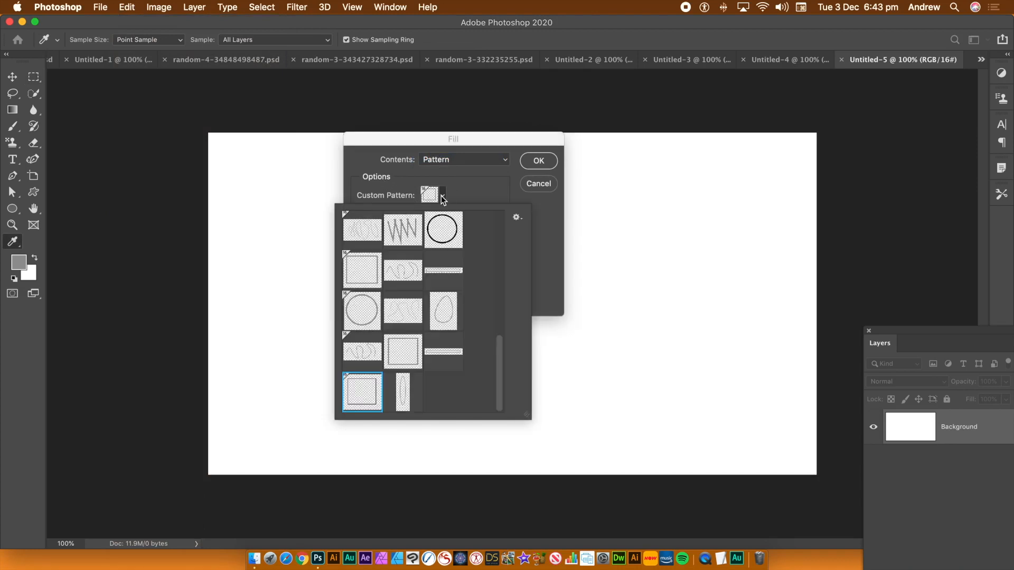
left_click(405, 396)
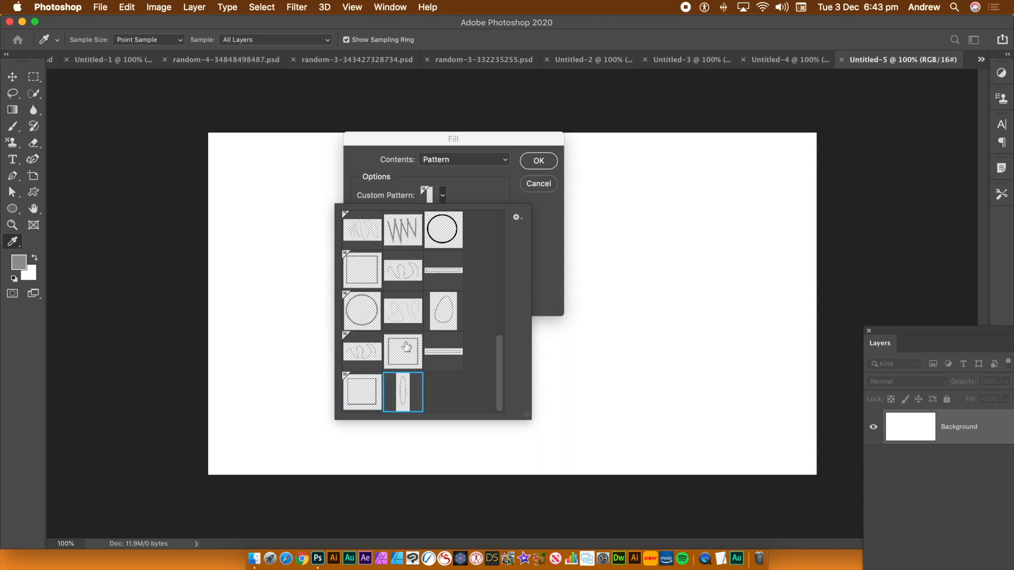
left_click_drag(497, 342, 504, 304)
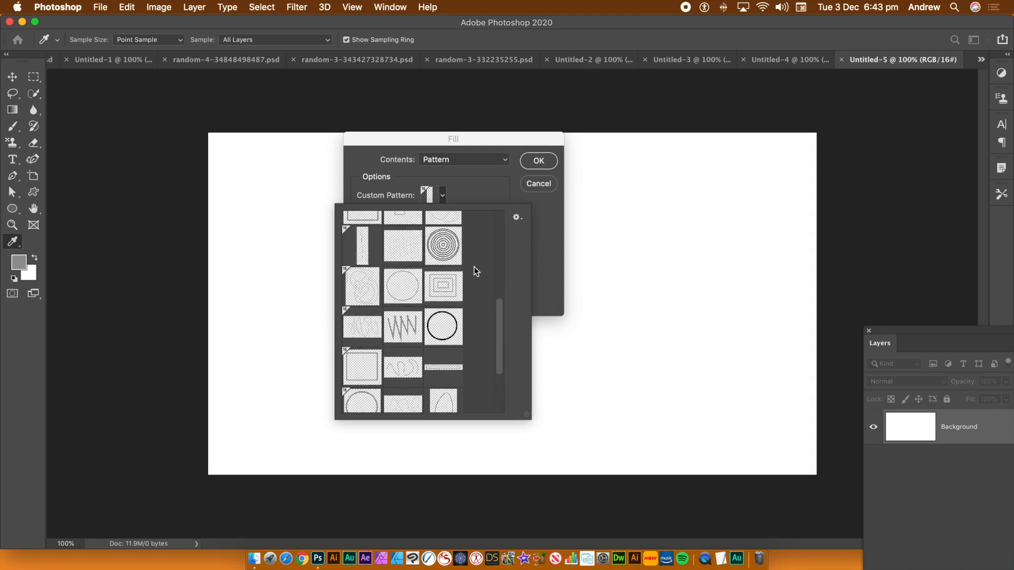
left_click(544, 270)
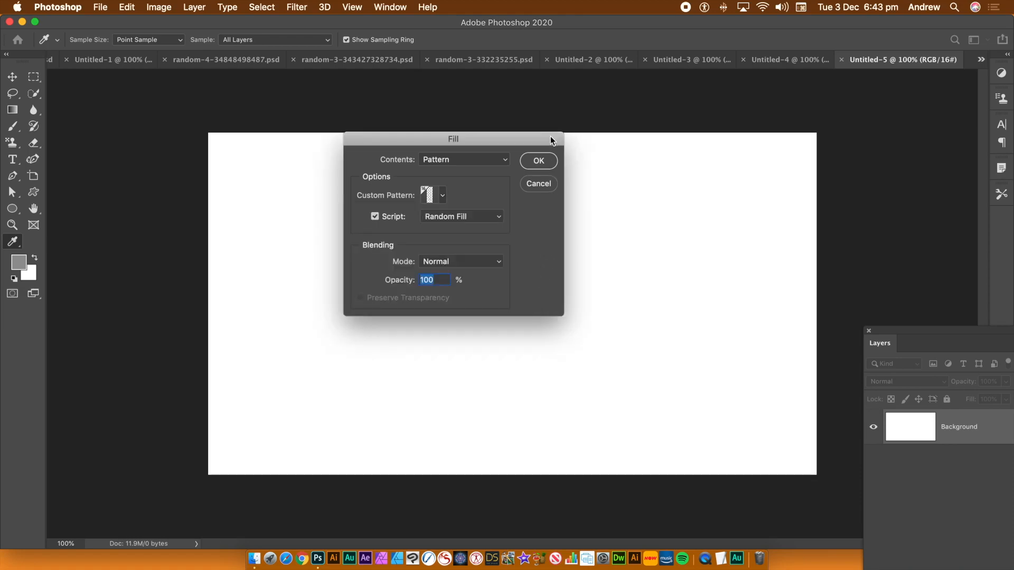
left_click(376, 219)
left_click(376, 219)
left_click(453, 222)
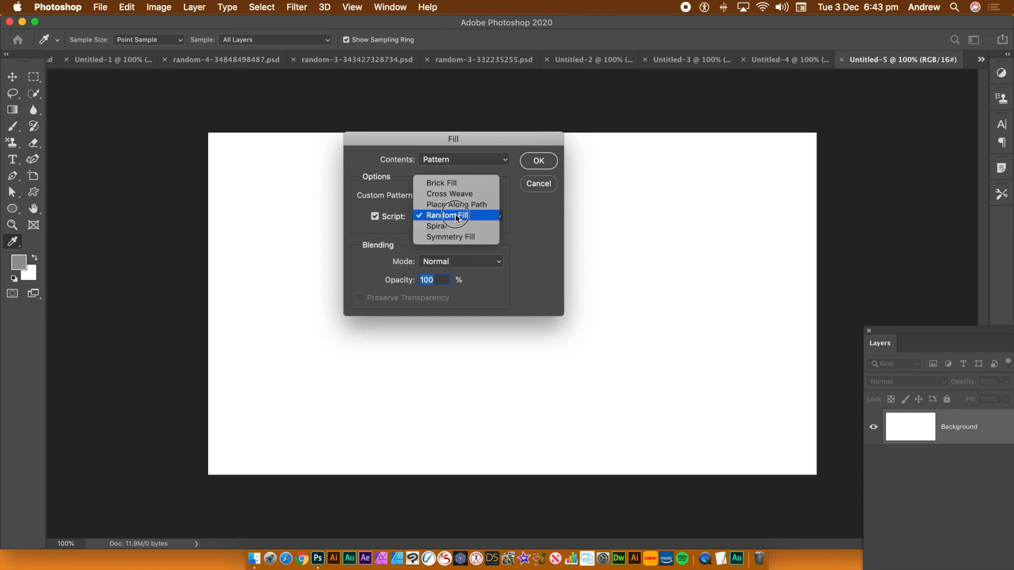
left_click(459, 218)
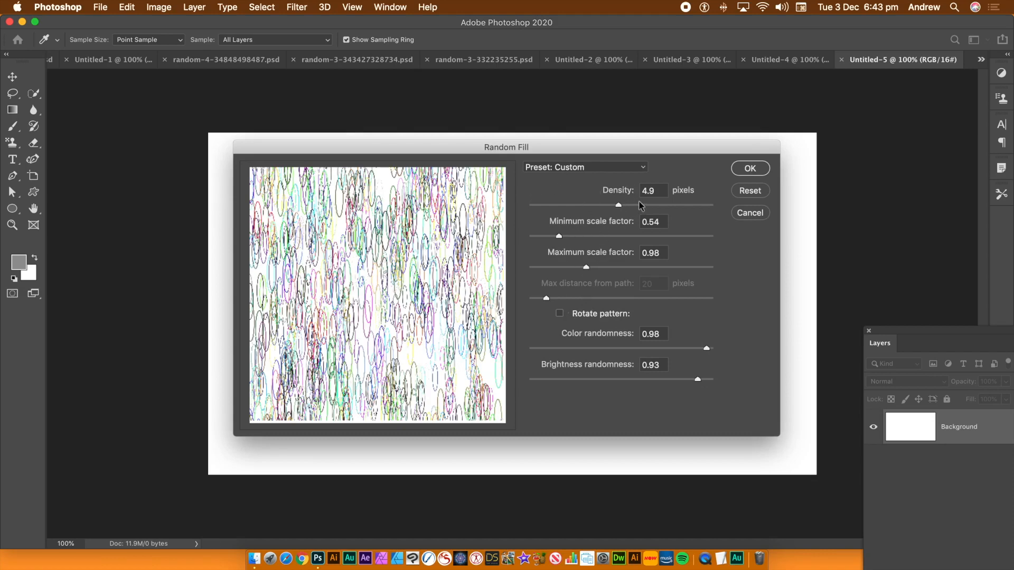
- Set the Random Fill density to 9.6 and minimum scale factor to 0.31, with pattern rotation enabled
left_click_drag(696, 205, 703, 207)
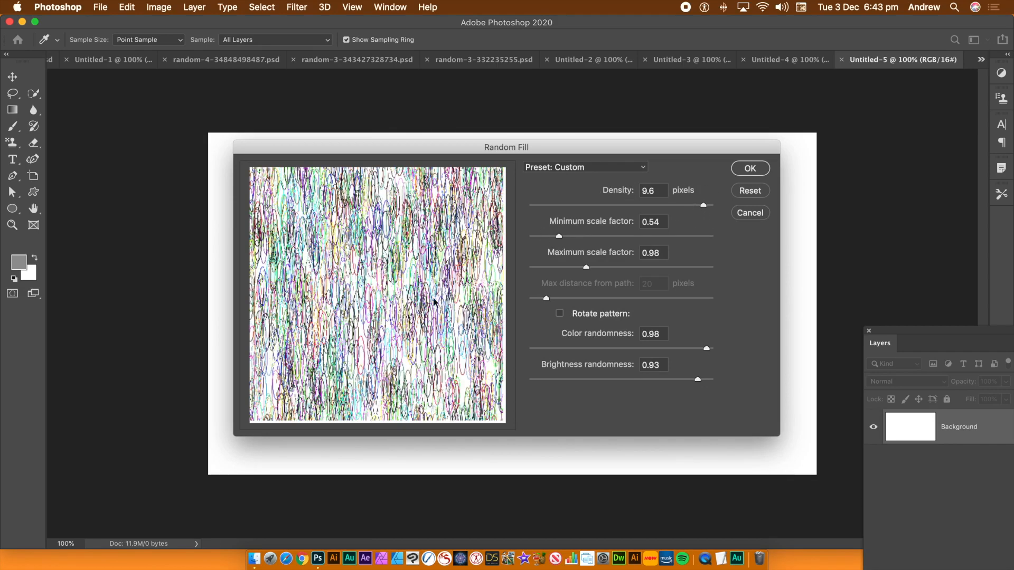
left_click_drag(559, 236, 563, 236)
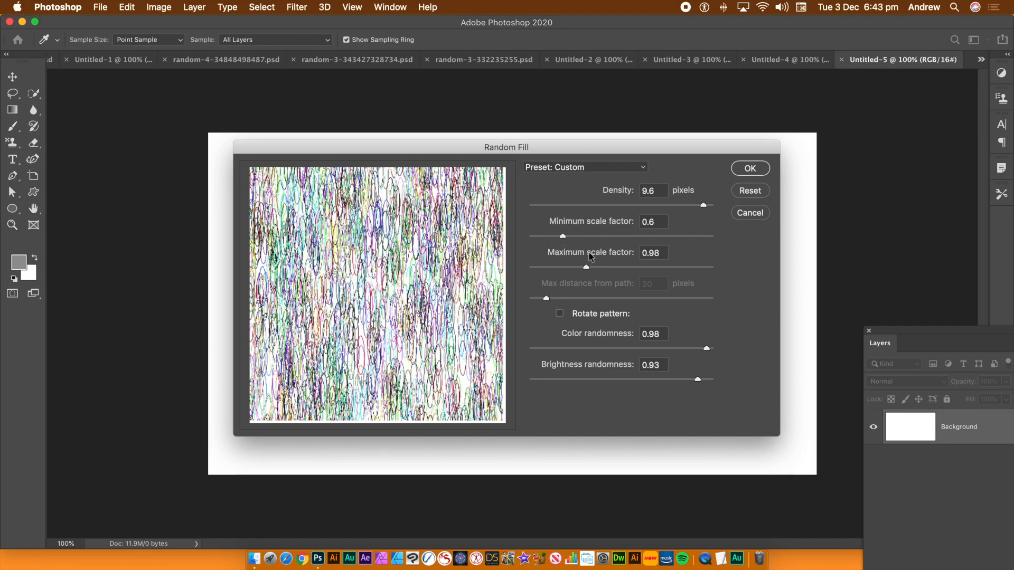
left_click_drag(550, 238, 544, 238)
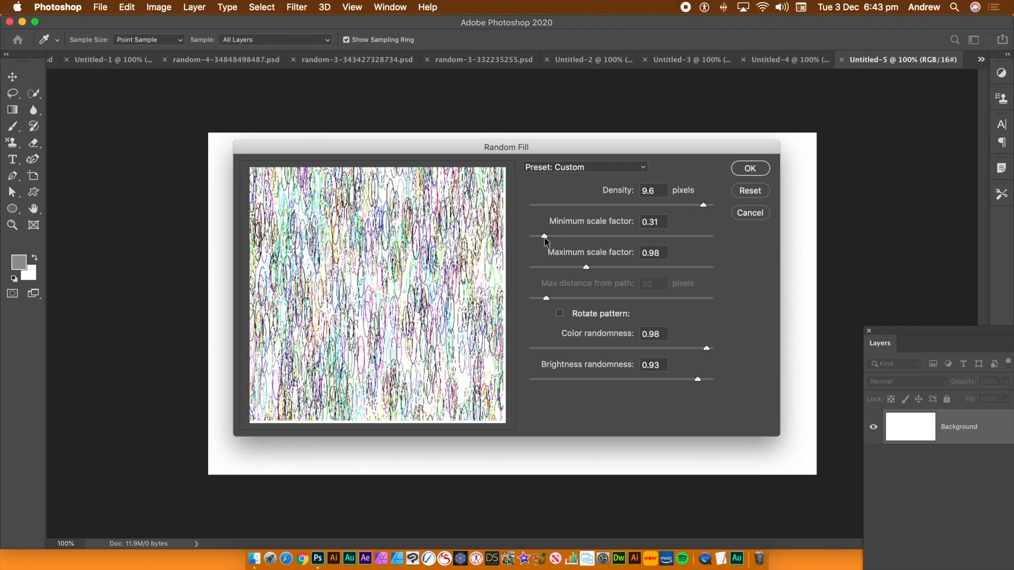
left_click(561, 314)
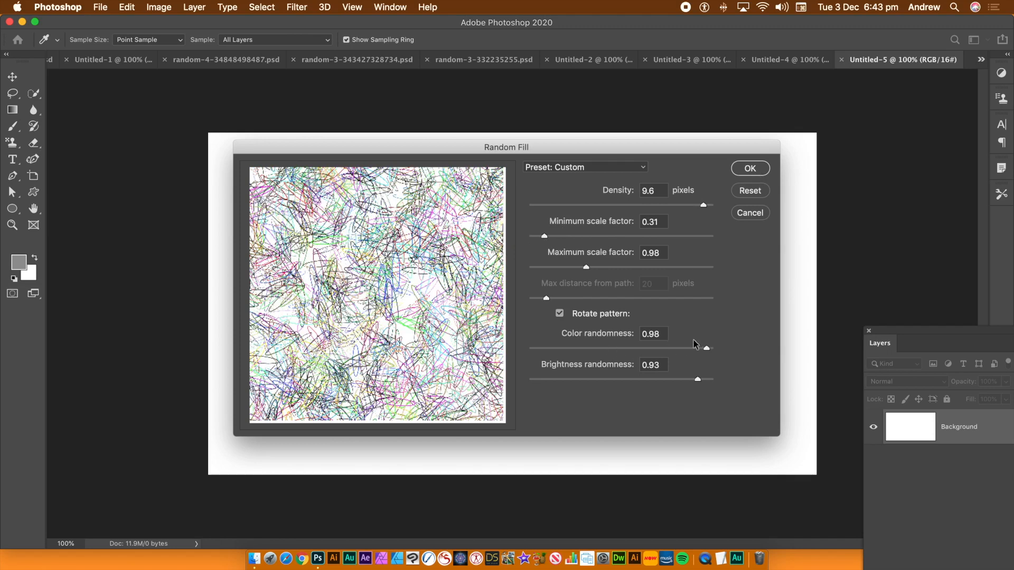
- Try color and brightness randomness at 0.02, raise them to 0.99 and 0.97, and apply the random fill
left_click(535, 349)
left_click(535, 379)
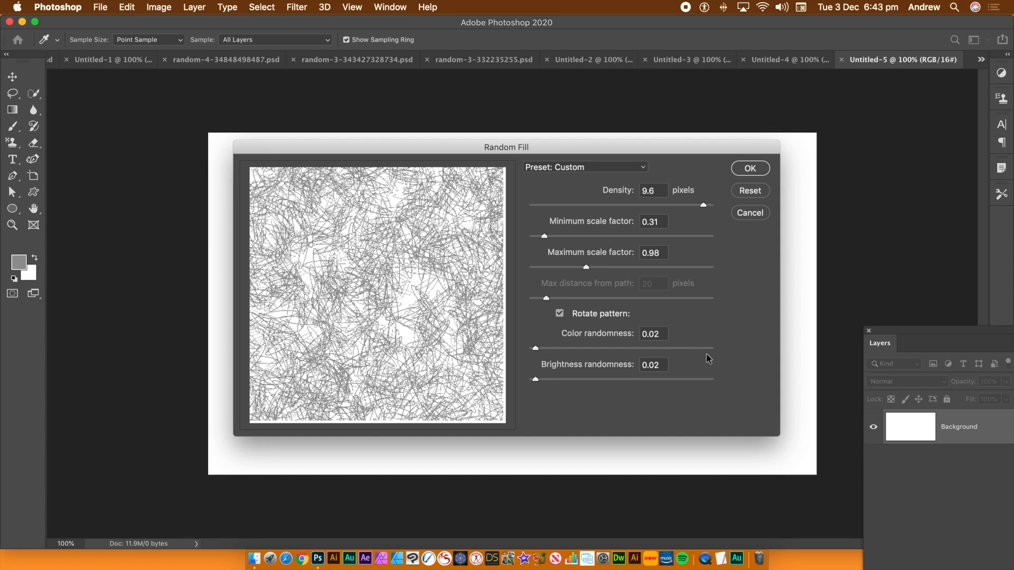
left_click_drag(709, 355, 709, 354)
left_click(706, 379)
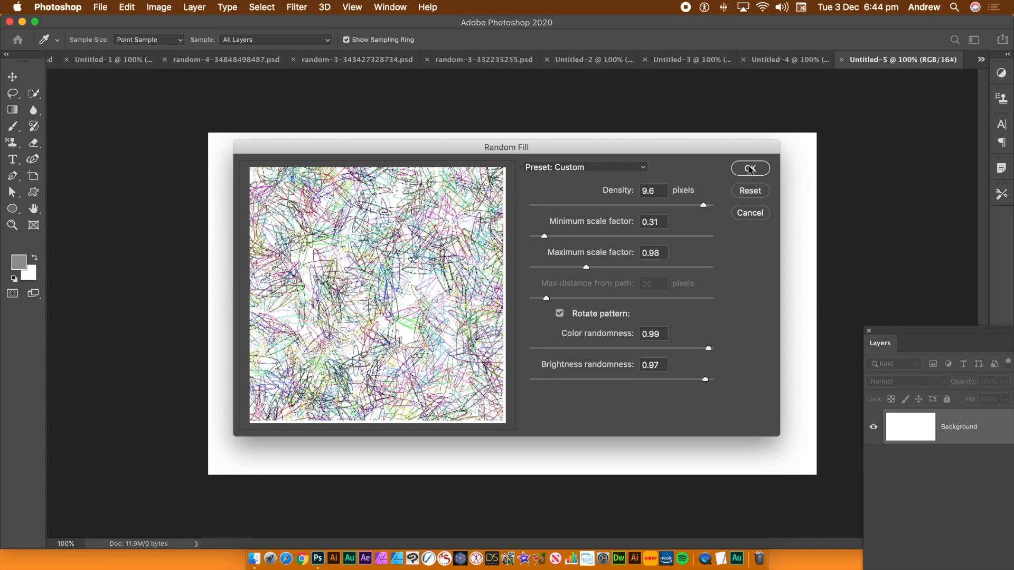
left_click(753, 168)
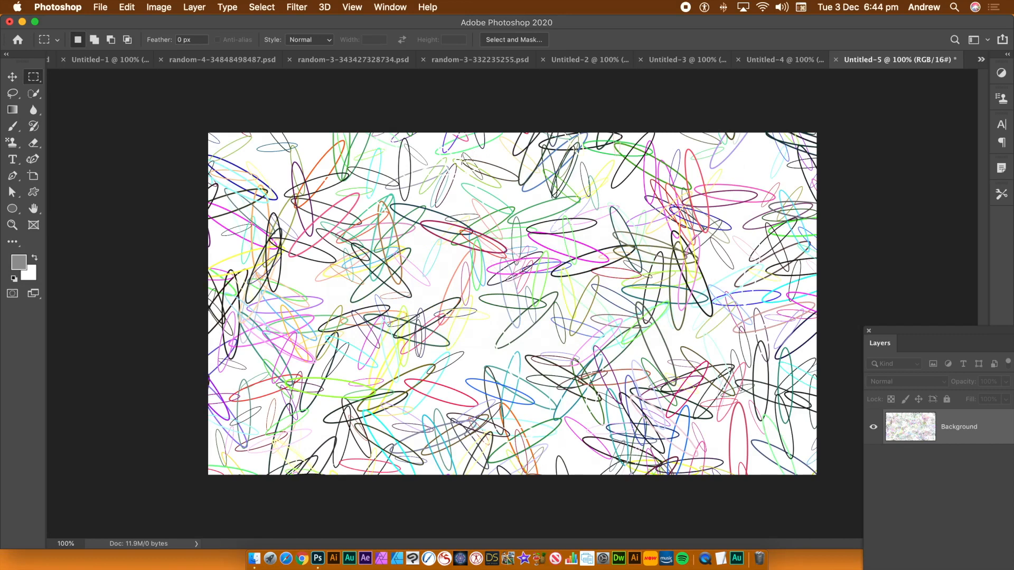
- Fill the background twice more with the narrow ellipse pattern, keeping the same Random Fill settings
left_click(127, 7)
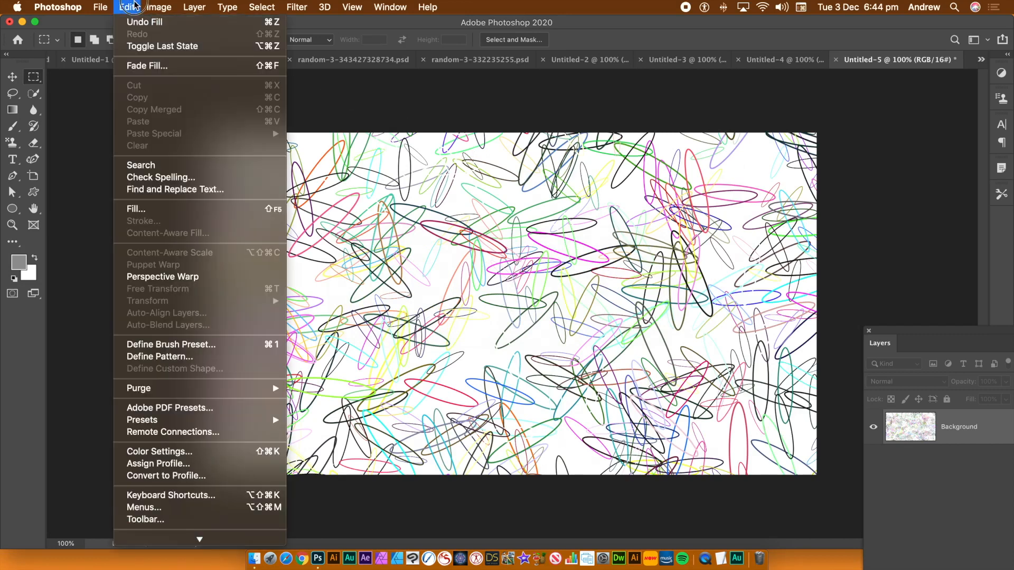
left_click(137, 207)
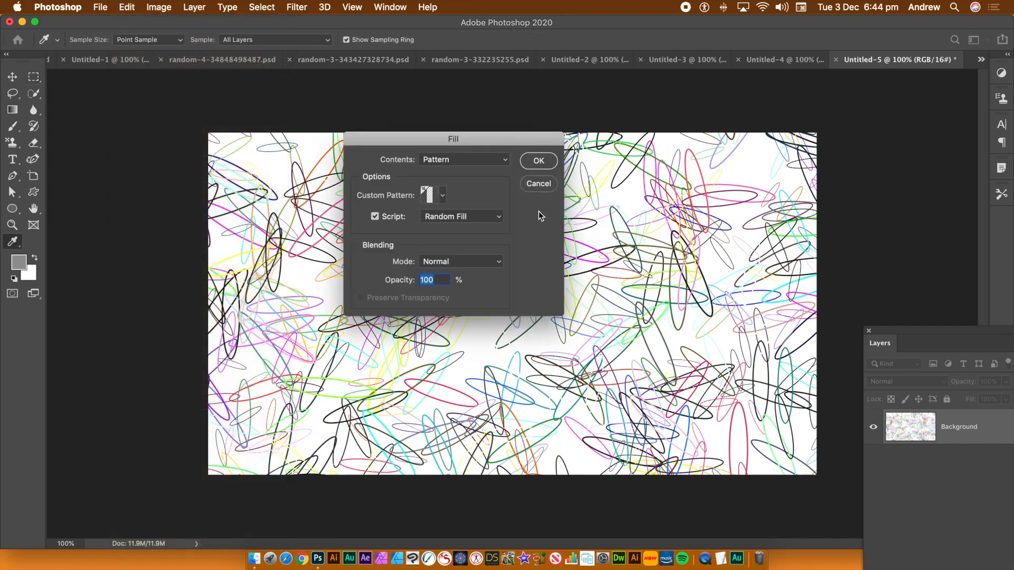
left_click(536, 164)
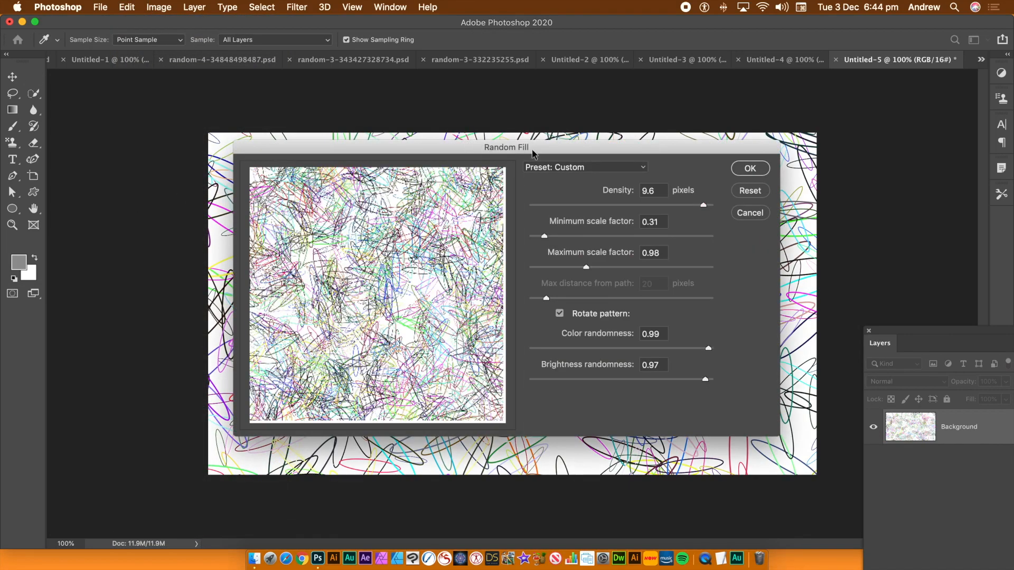
left_click(740, 173)
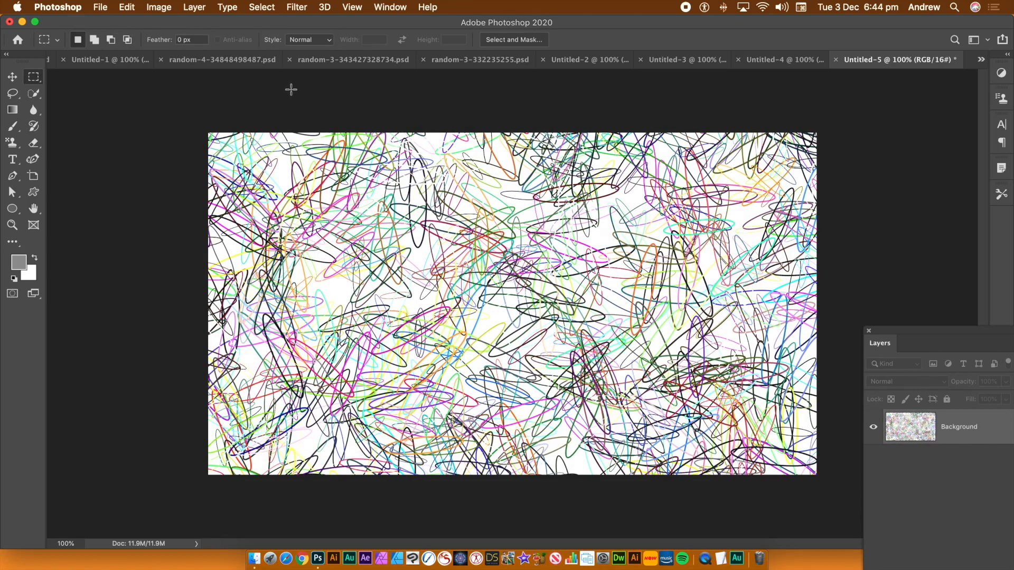
left_click(127, 8)
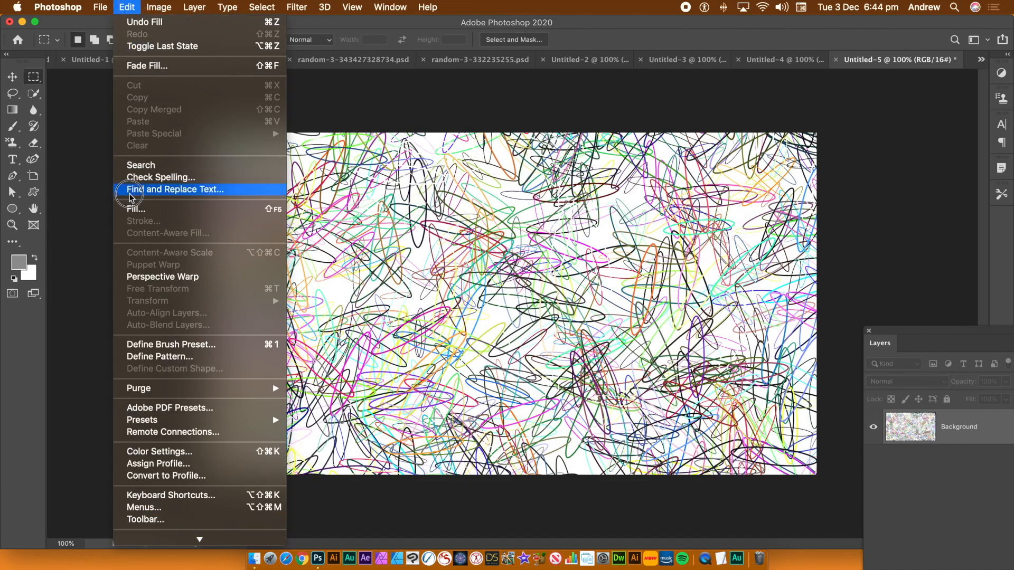
left_click(133, 209)
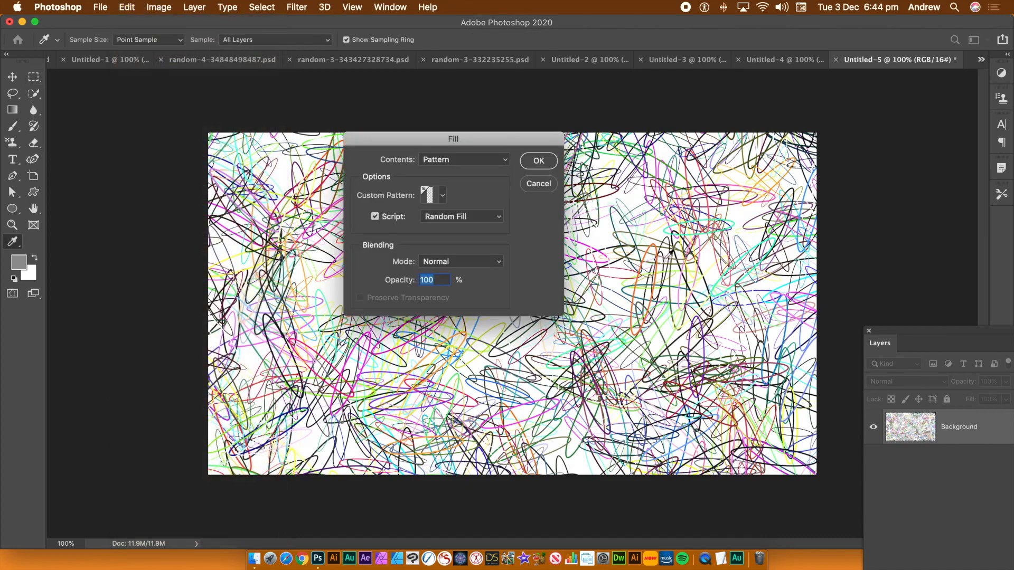
left_click(537, 159)
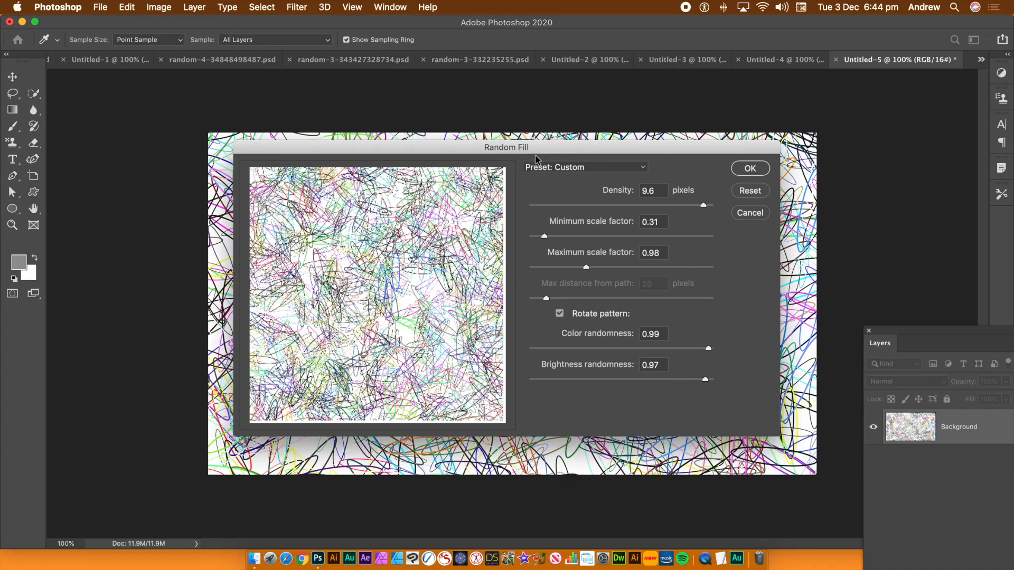
left_click(750, 168)
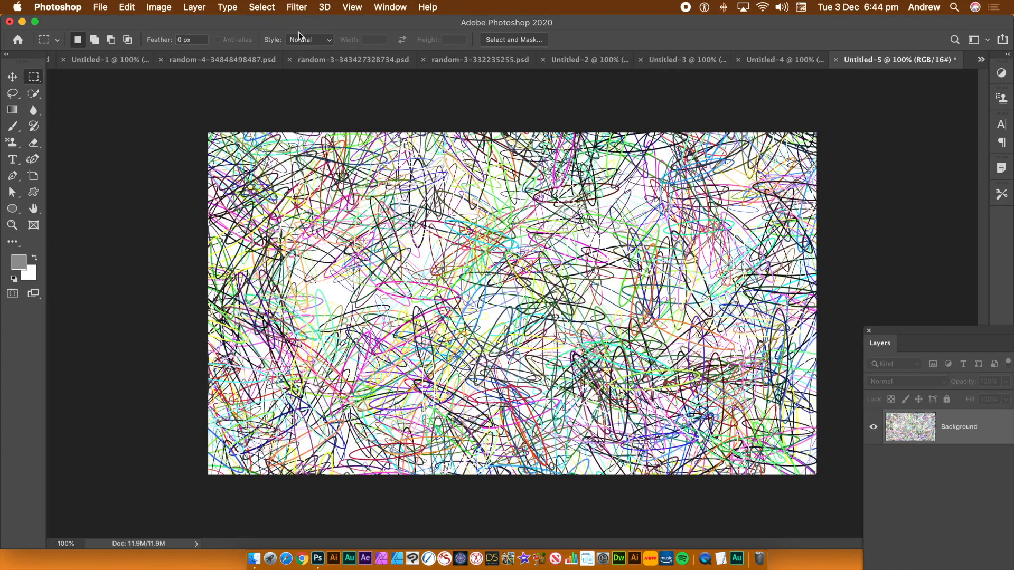
- Start the Oil Paint filter with Lighting enabled at a 29° angle, setting Bristle Detail to 7.7 and Scale to 9.8
left_click(304, 5)
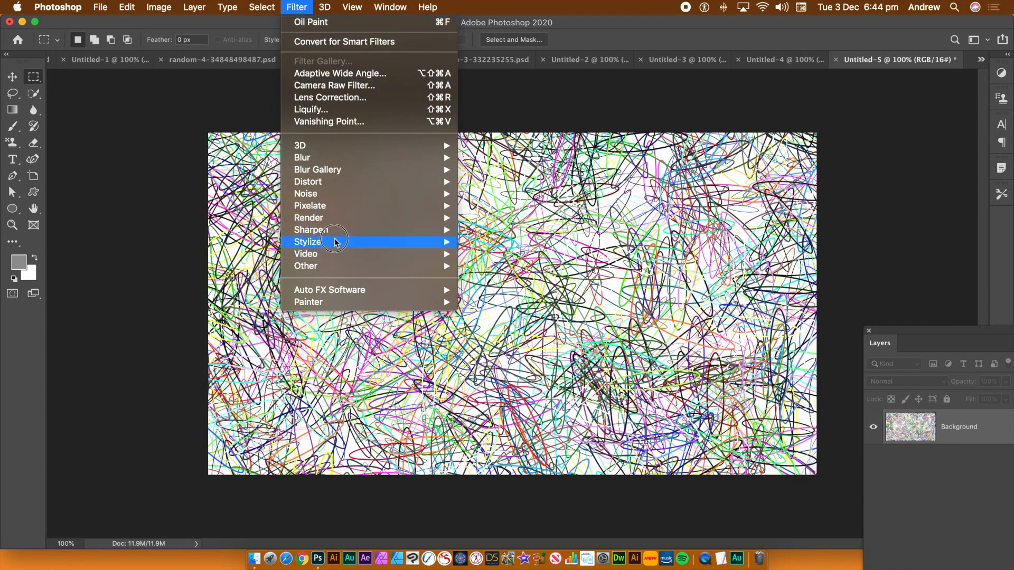
mouse_move(335, 241)
left_click(500, 289)
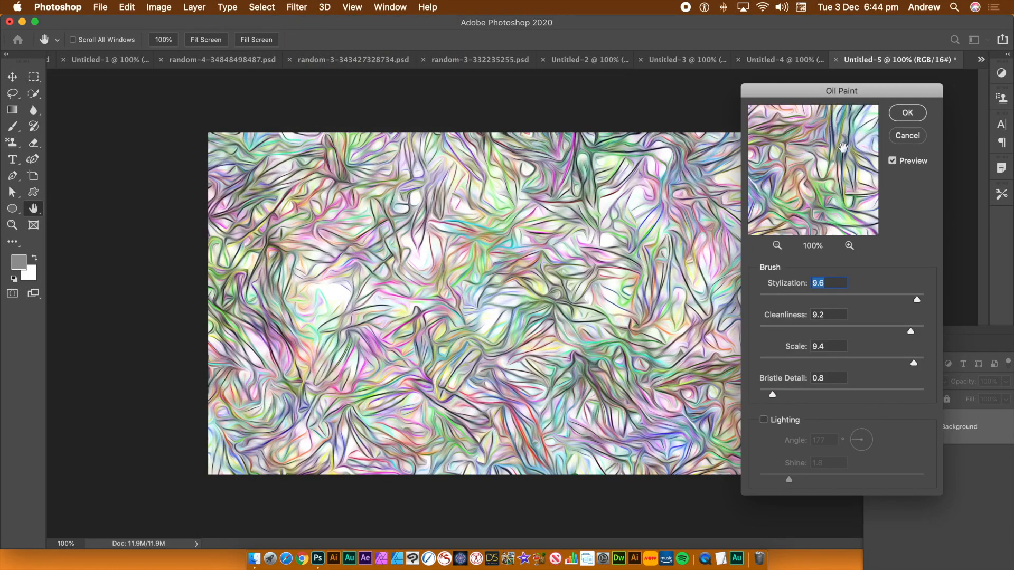
left_click_drag(798, 98, 723, 119)
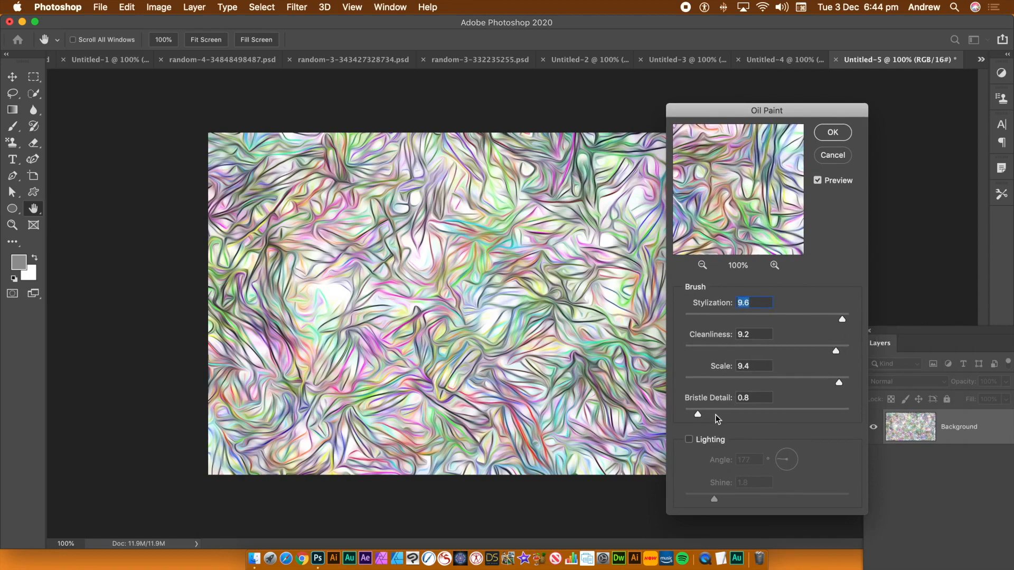
left_click(690, 441)
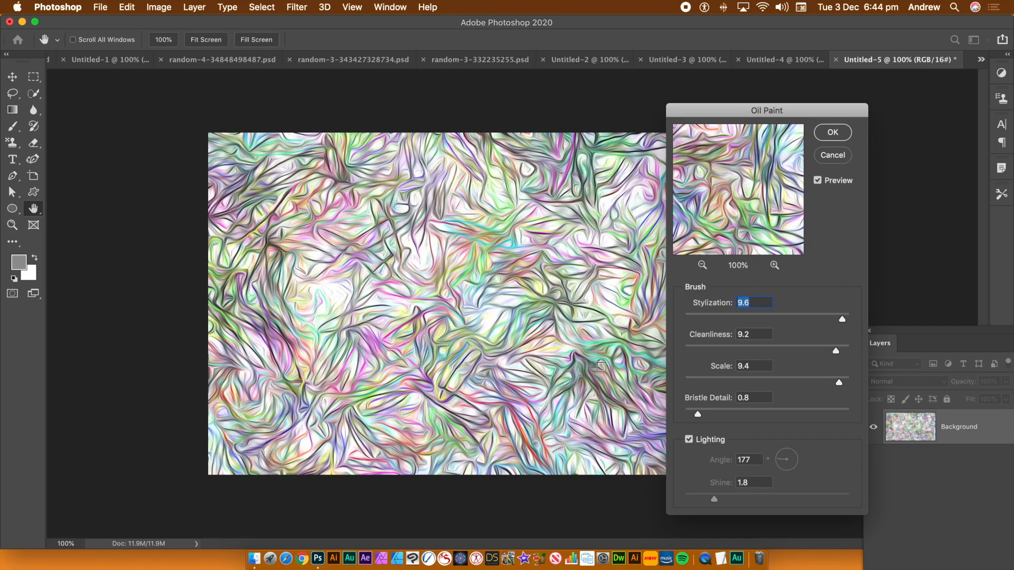
mouse_move(785, 462)
left_mouse_down()
mouse_move(787, 447)
mouse_move(799, 455)
left_mouse_up()
left_click_drag(690, 410, 814, 416)
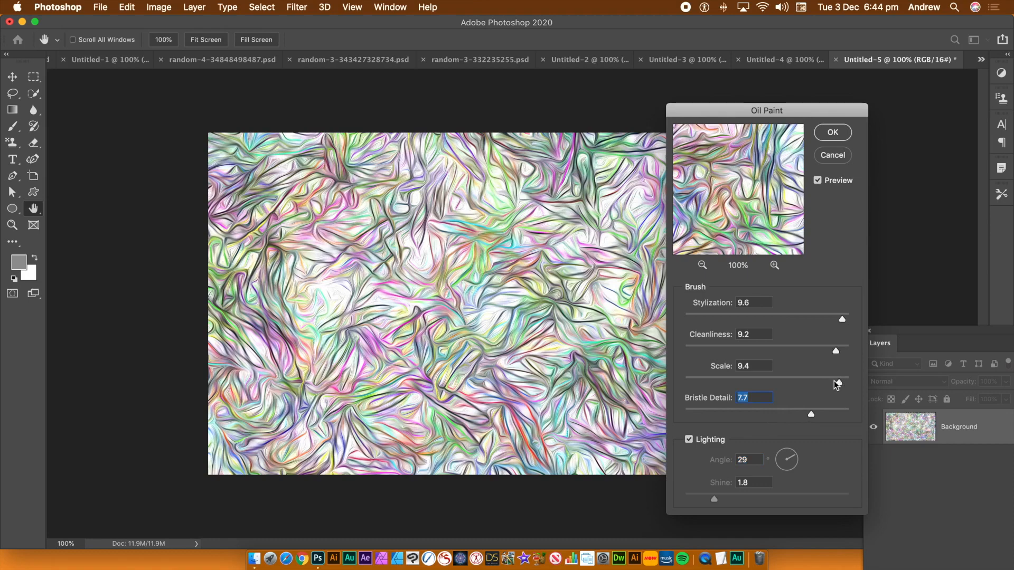
left_click_drag(829, 380, 844, 384)
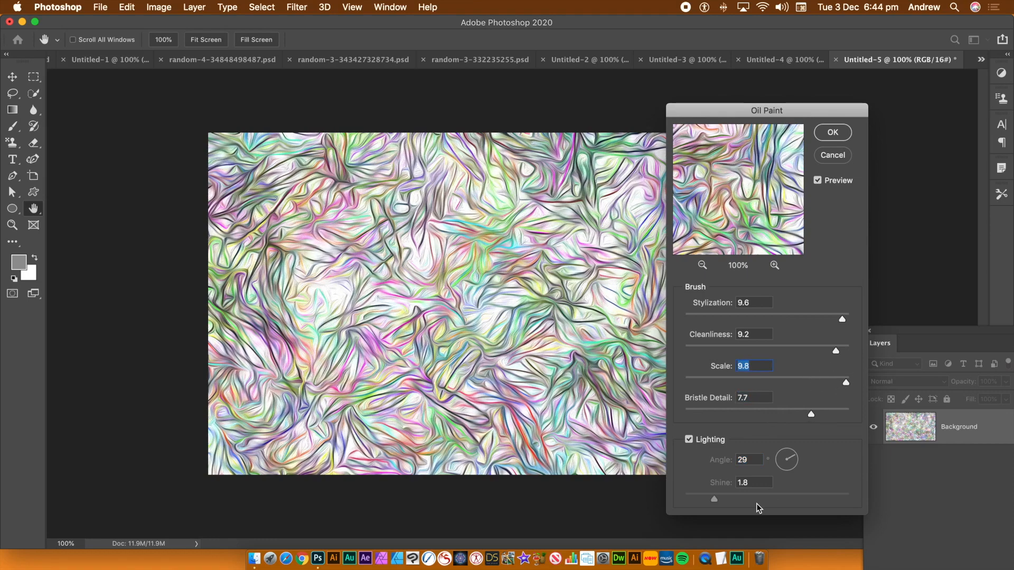
- Try an Oil Paint shine of 6.8, then turn Lighting off and apply the filter
left_click_drag(765, 499, 798, 498)
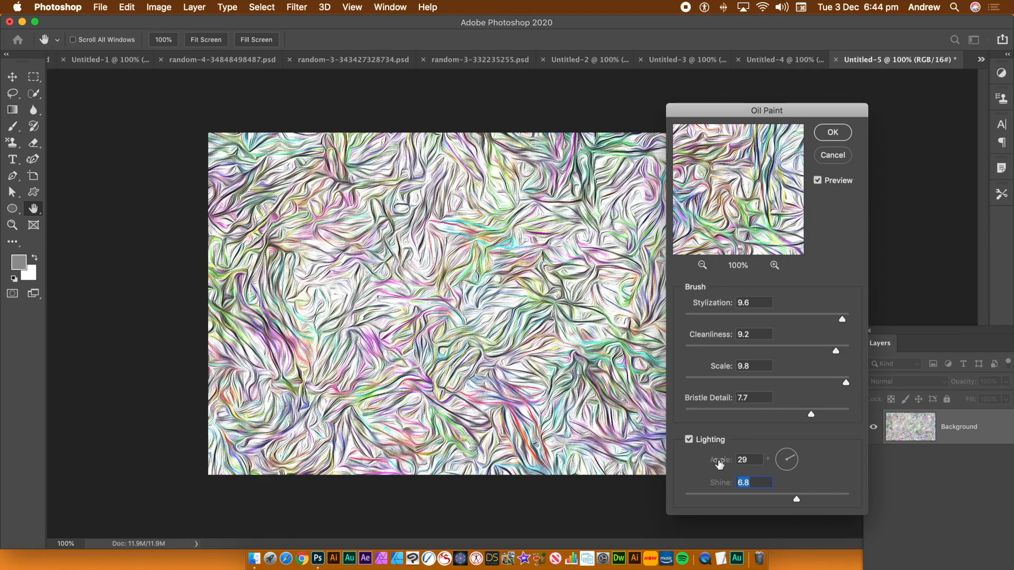
left_click(688, 441)
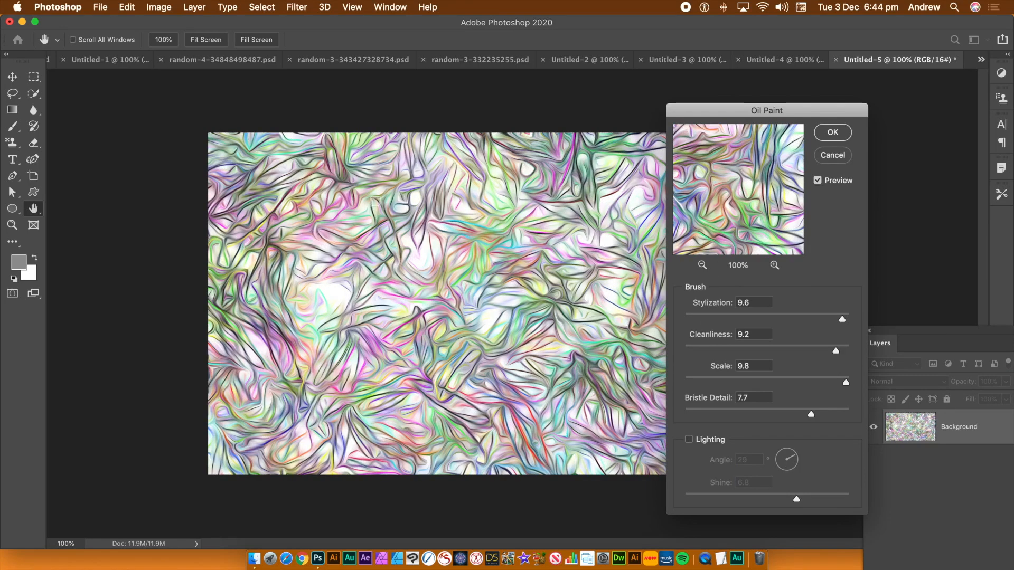
left_click(829, 134)
- Reapply the Oil Paint filter twice with the same settings to smooth the strokes further
left_click(303, 6)
left_click(301, 24)
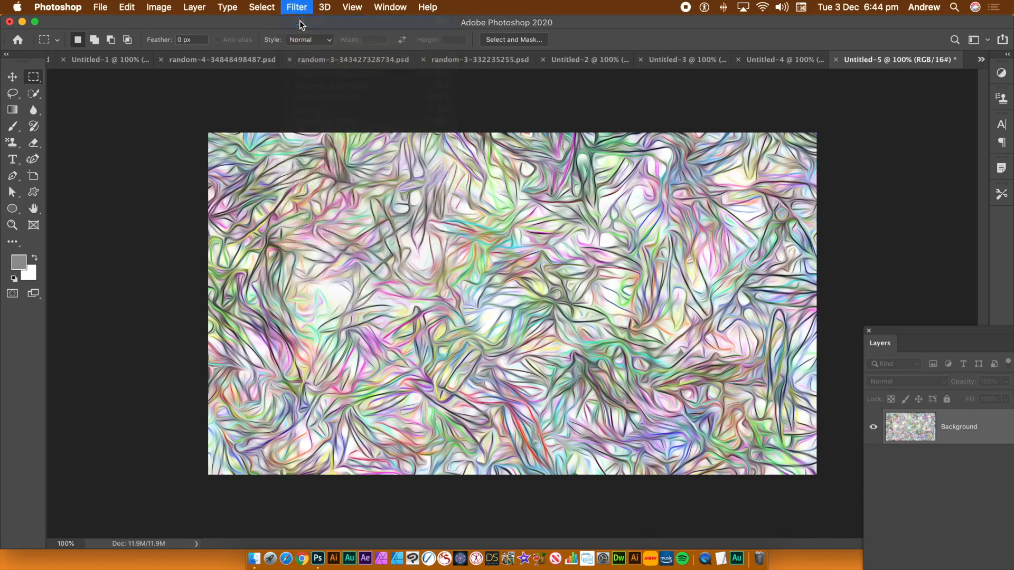
left_click(298, 8)
left_click(303, 22)
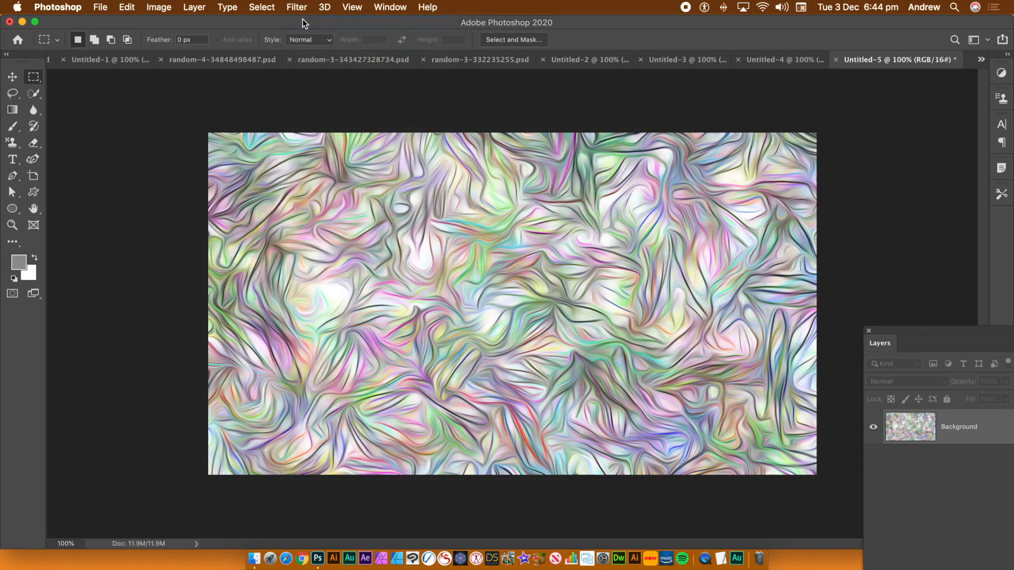
- Apply a Levels adjustment to the RGB channel with midtone input 0.41 and white input 231
left_click(157, 6)
mouse_move(158, 42)
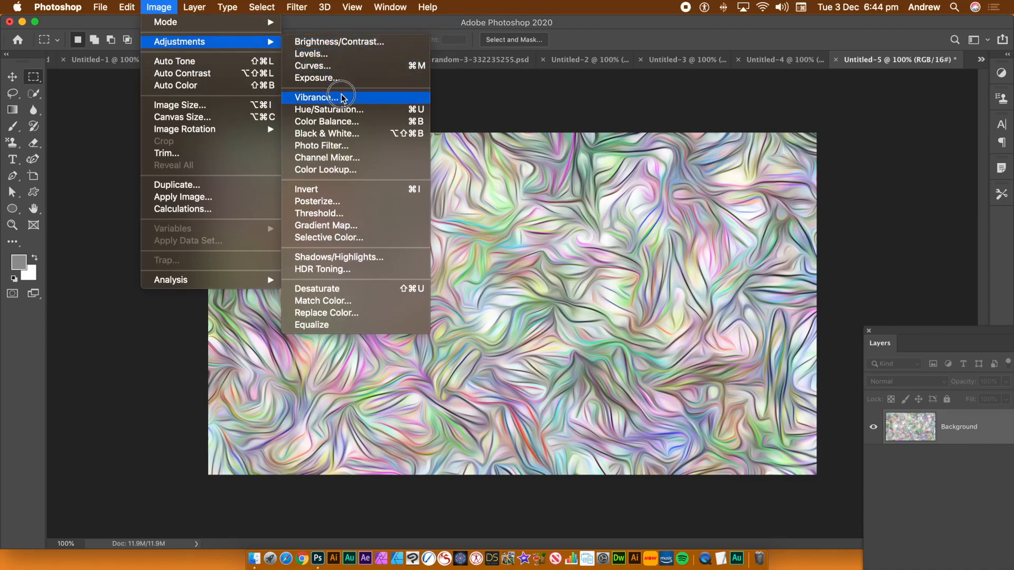
left_click(340, 53)
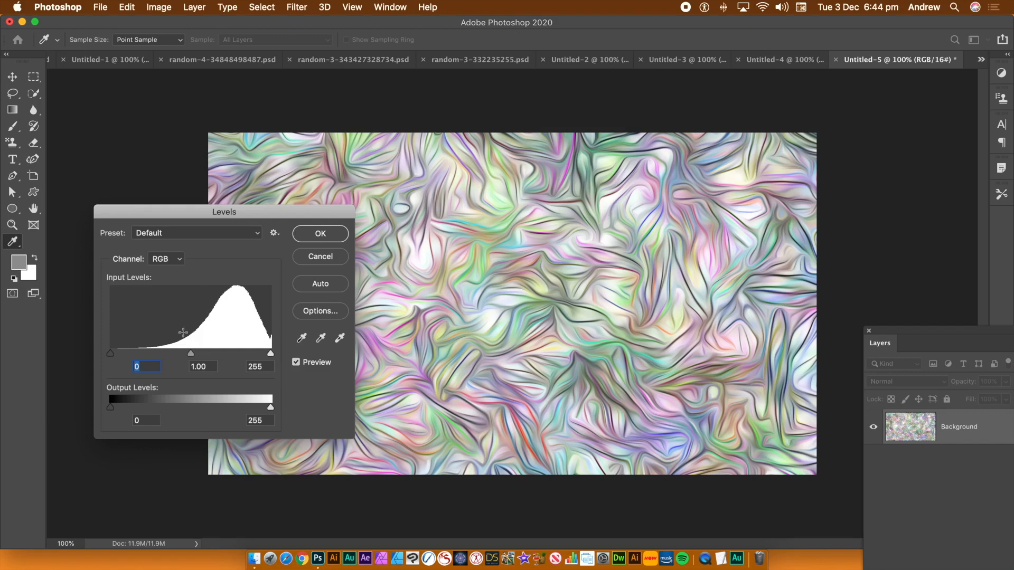
left_click_drag(270, 354, 255, 357)
left_click_drag(184, 353, 217, 357)
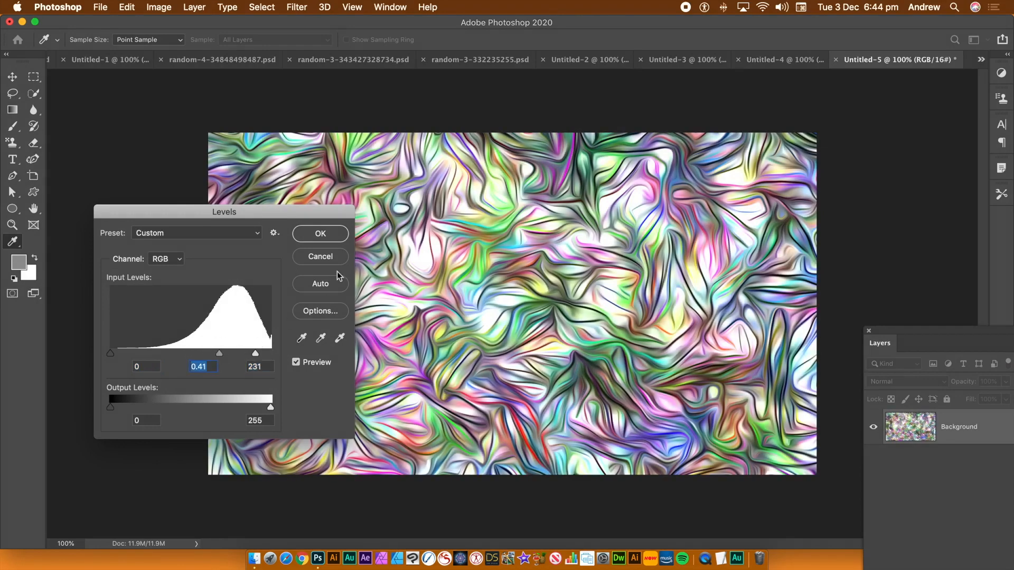
left_click(320, 234)
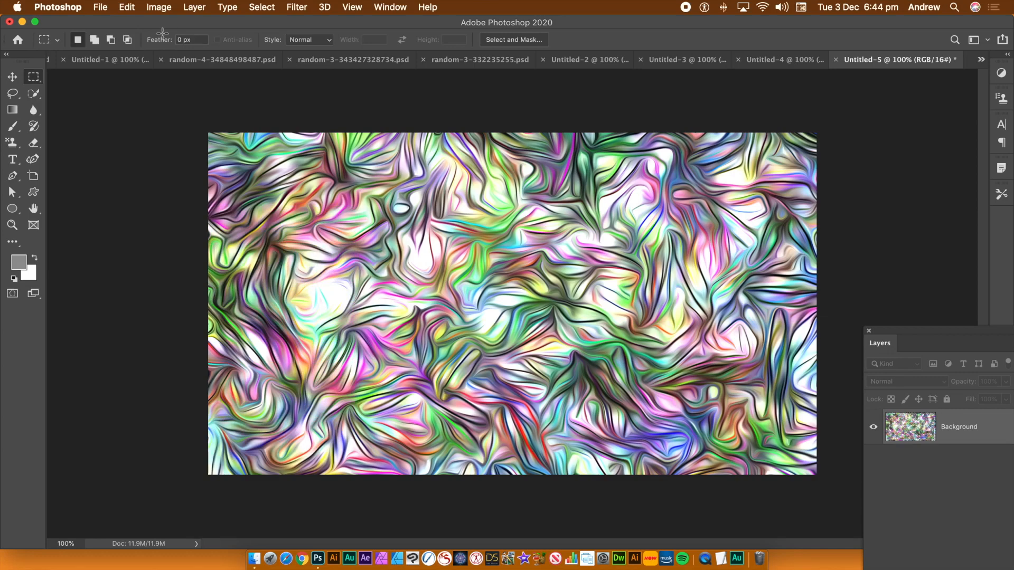
- Apply a Vibrance adjustment with vibrance +32 and saturation +56
left_click(168, 8)
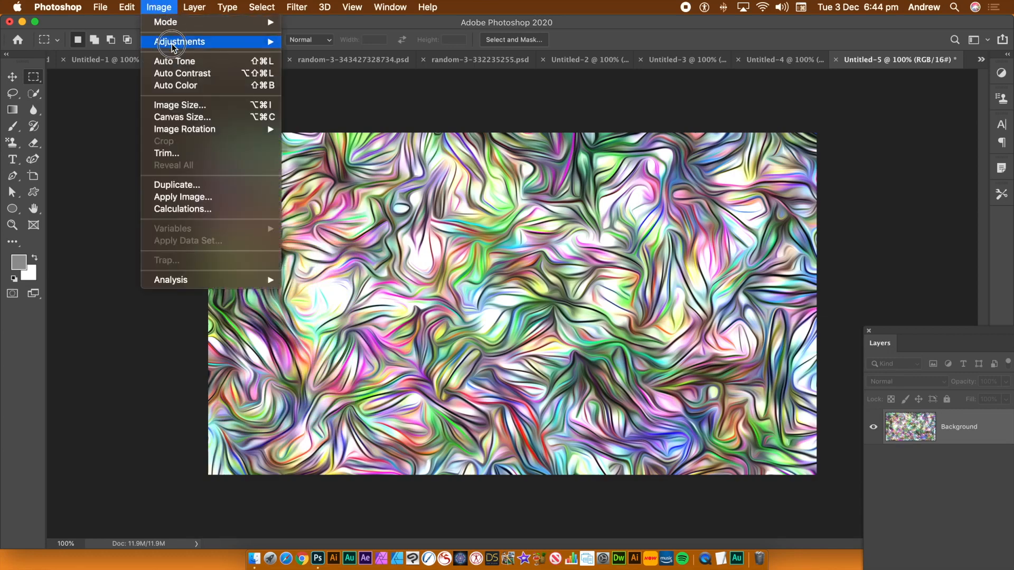
left_click(243, 41)
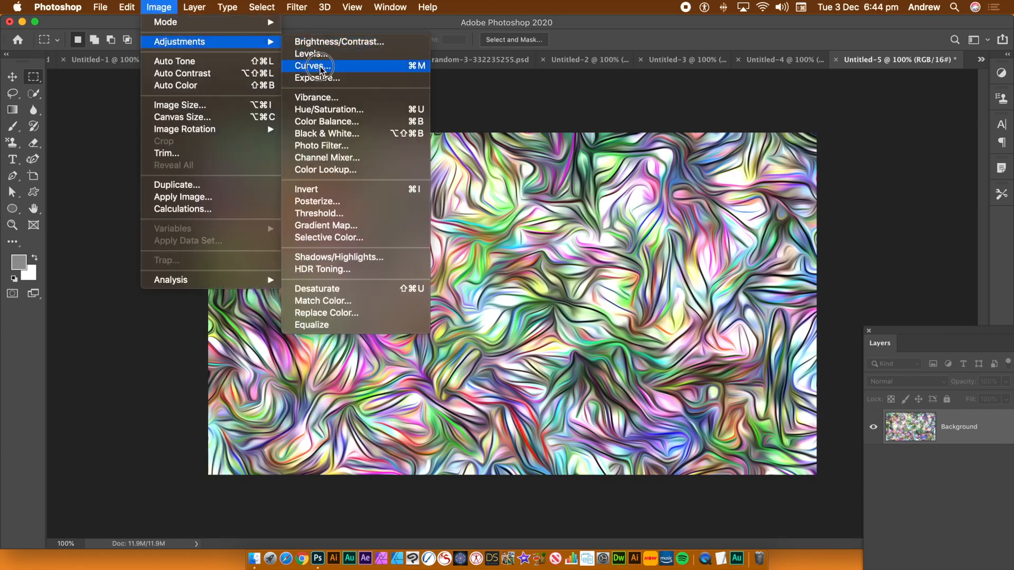
left_click(317, 98)
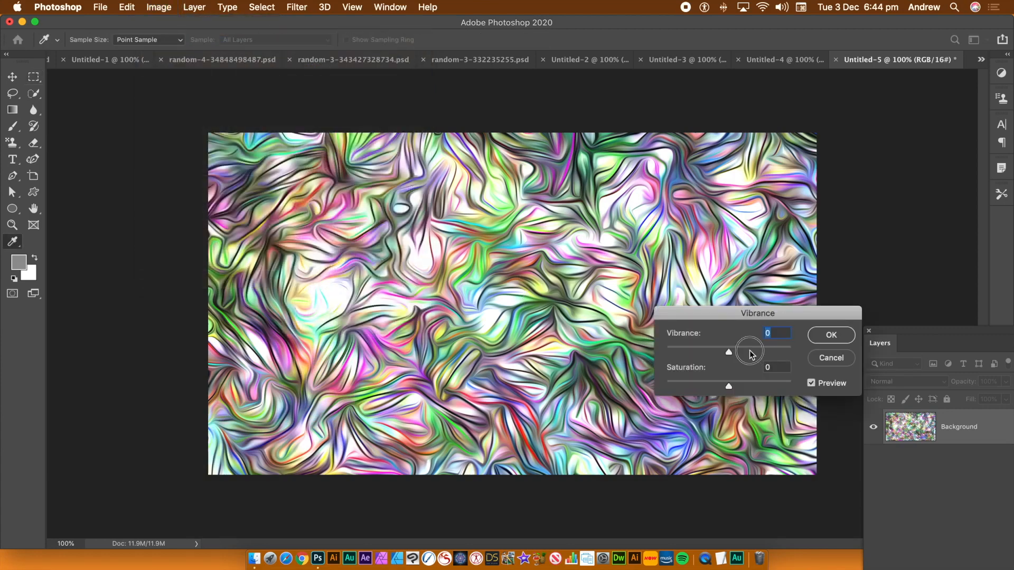
left_click(762, 386)
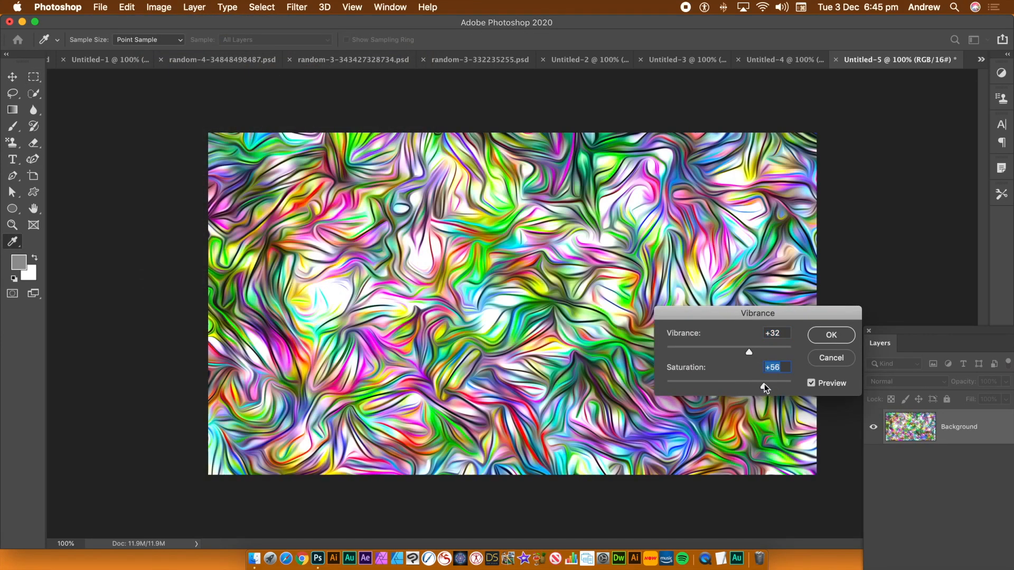
left_click(831, 337)
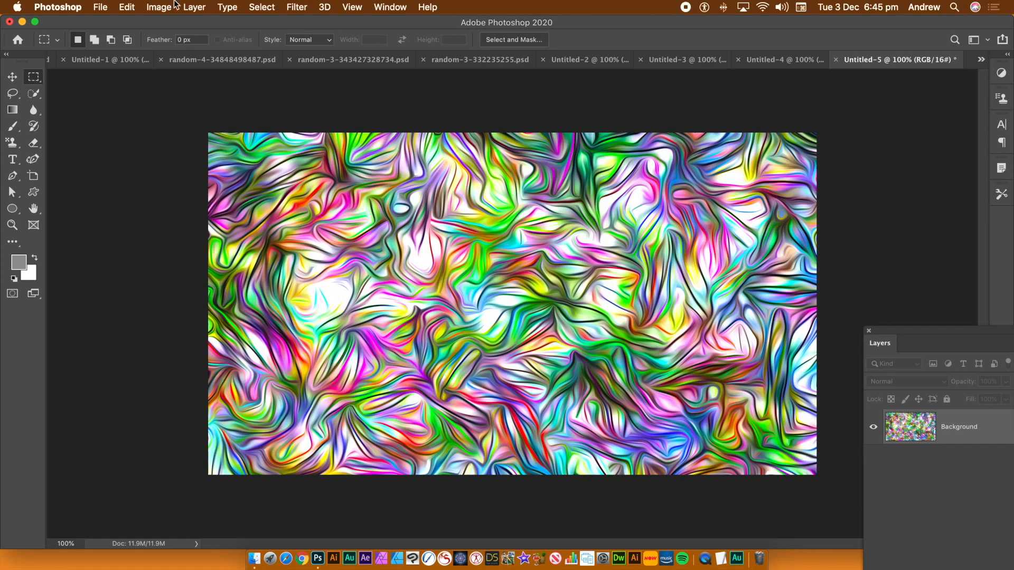
- Clear the finished artwork by filling the Background layer with white
left_click(129, 8)
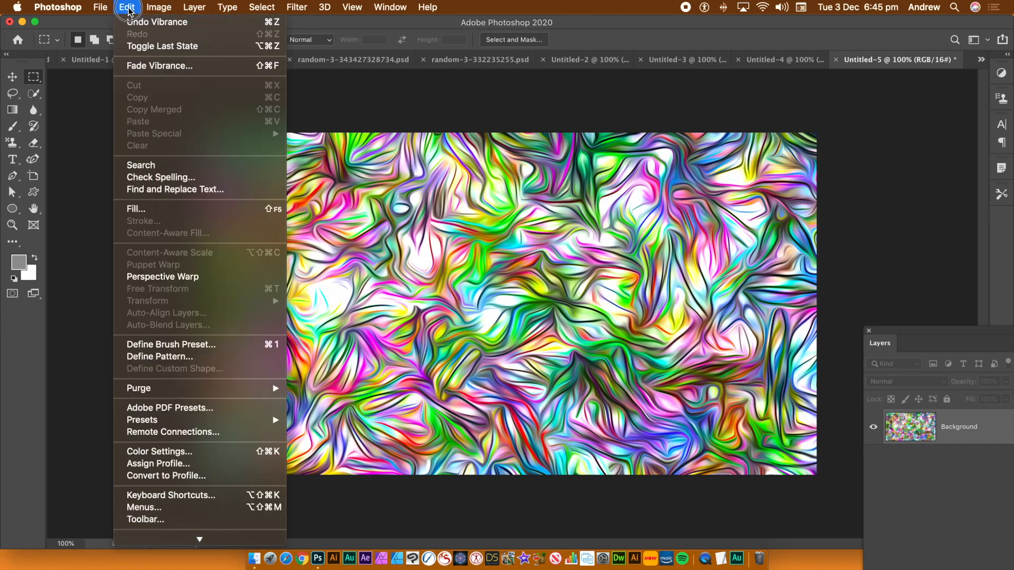
left_click(135, 209)
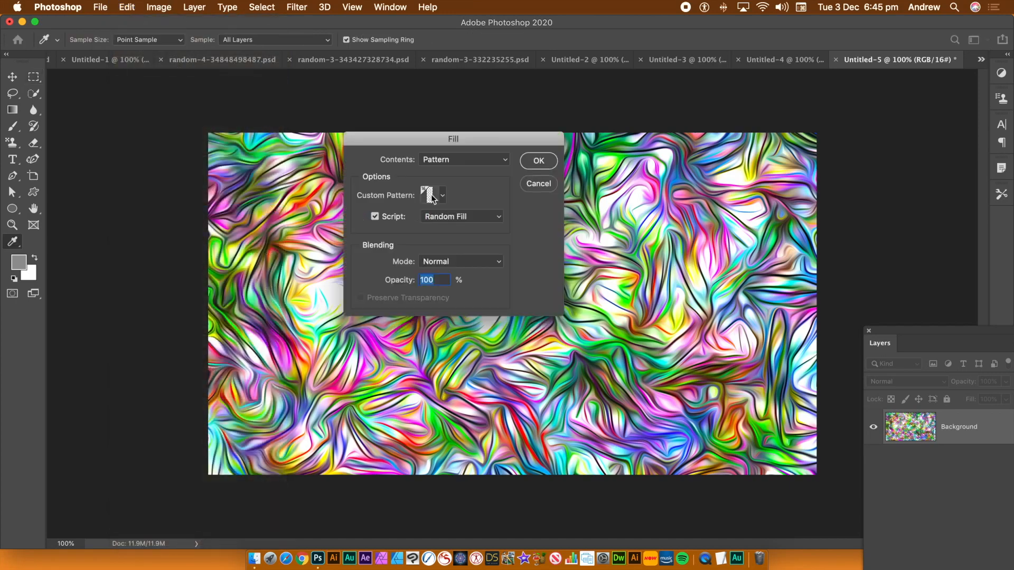
left_click(445, 161)
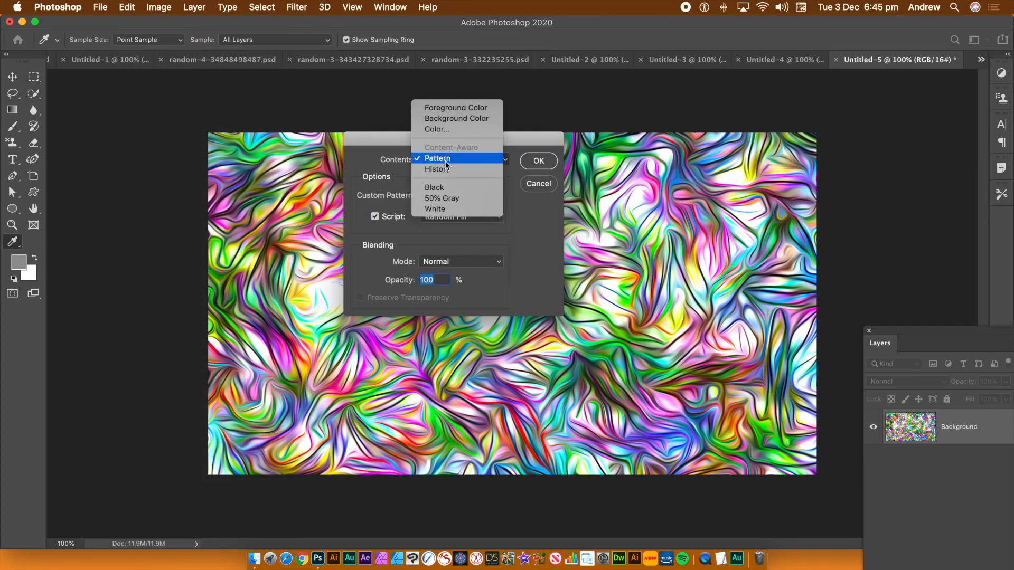
left_click(445, 209)
left_click(538, 161)
key("m")
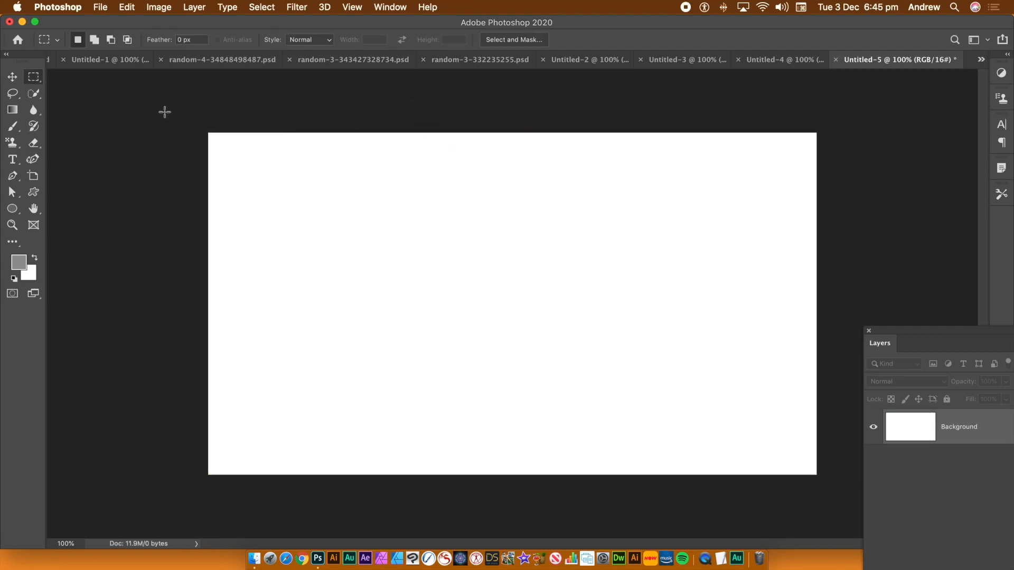
- Choose the square outline as the fill pattern, try a plain fill without a script, and undo that fill
left_click(126, 8)
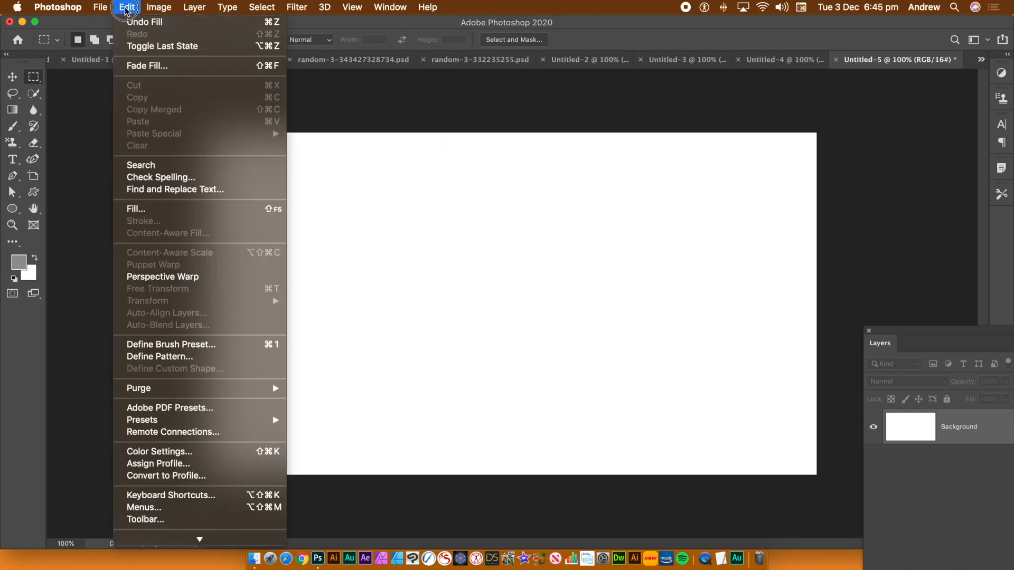
left_click(138, 213)
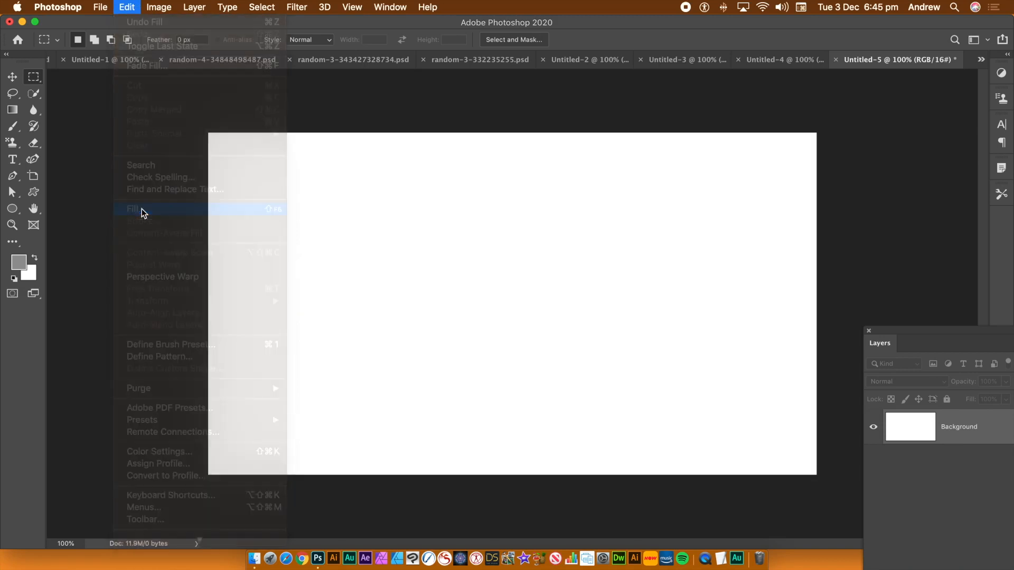
left_click(445, 160)
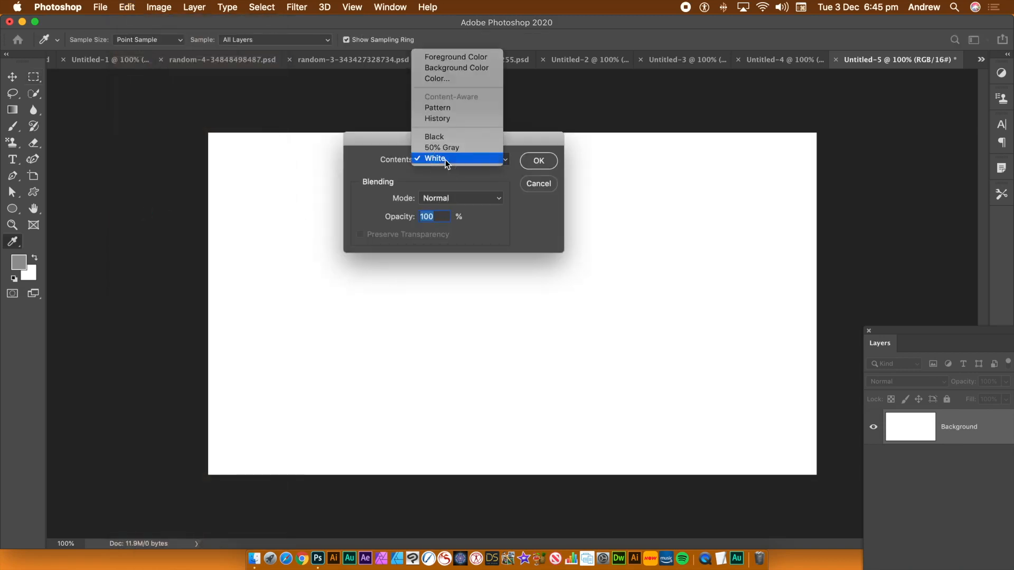
left_click(446, 109)
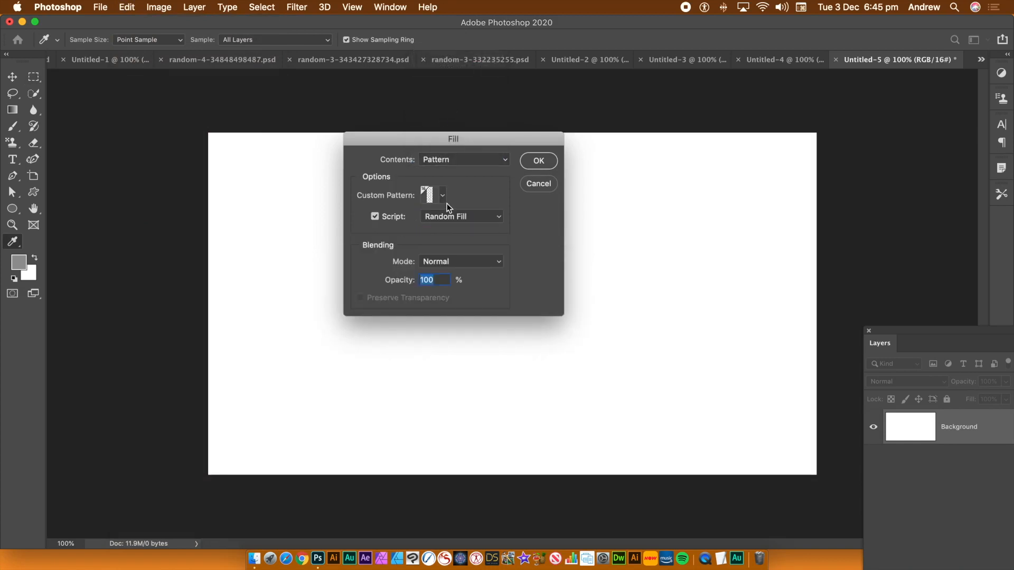
left_click(443, 196)
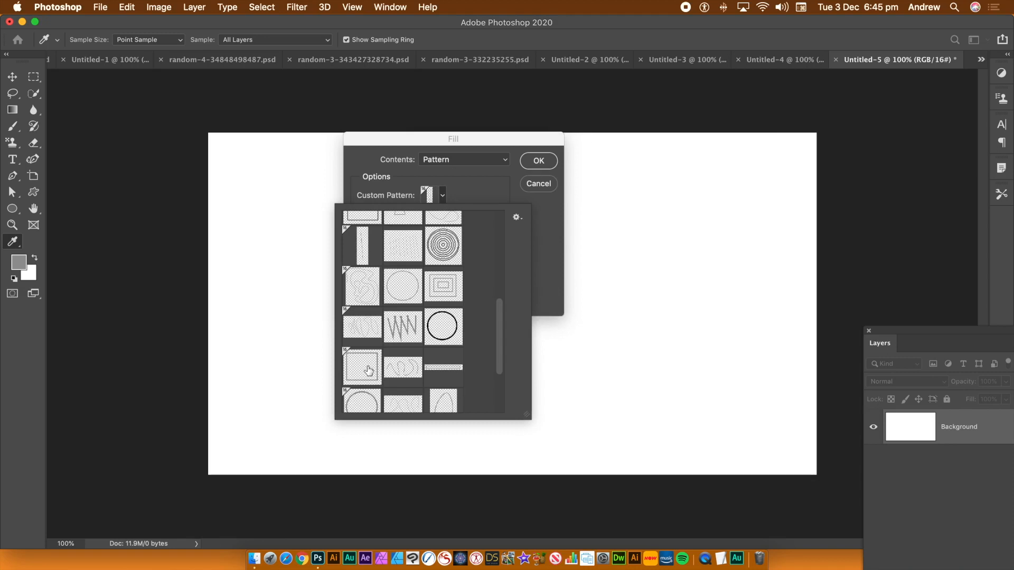
left_click_drag(501, 352, 501, 396)
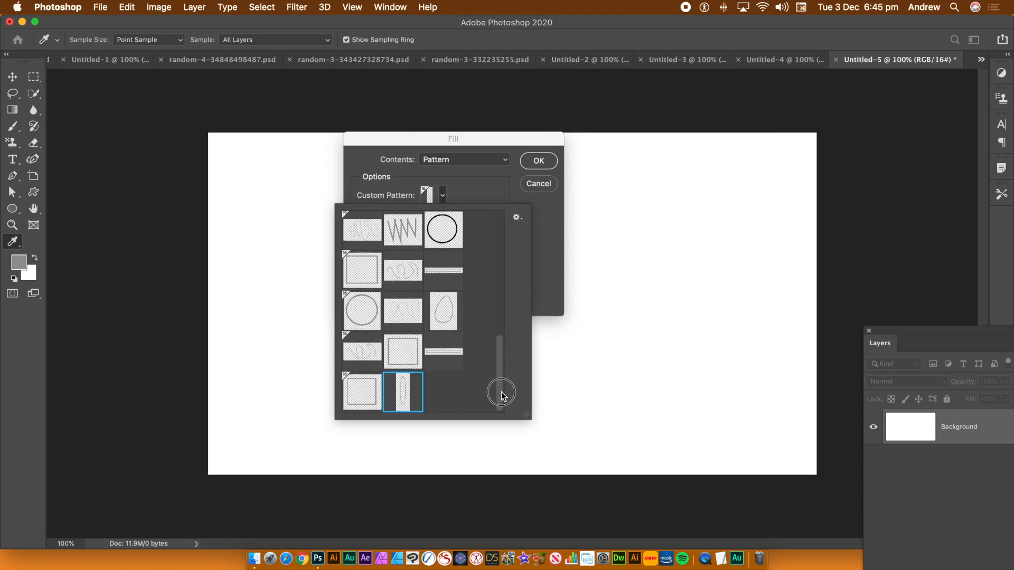
left_click(401, 358)
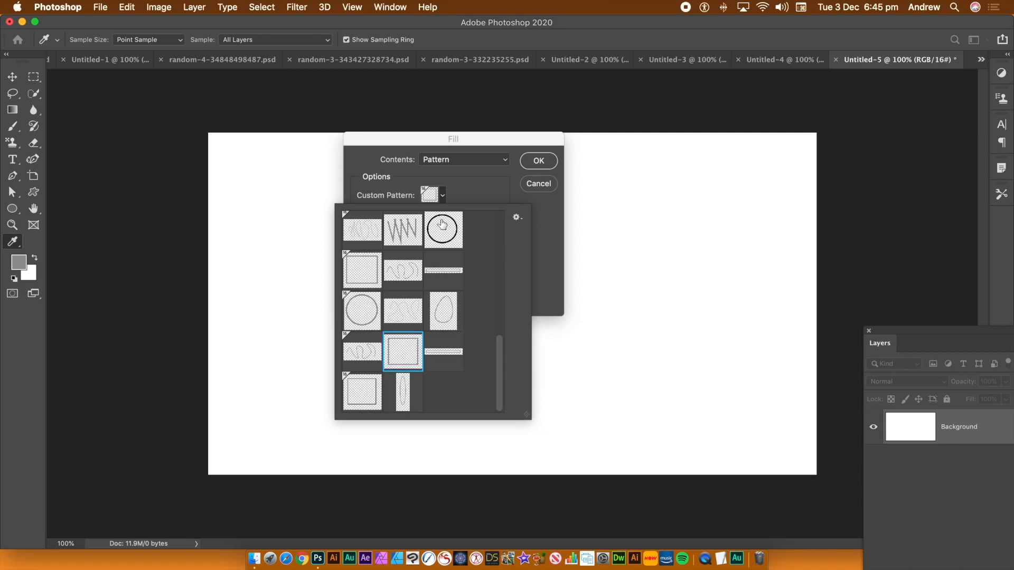
left_click(477, 191)
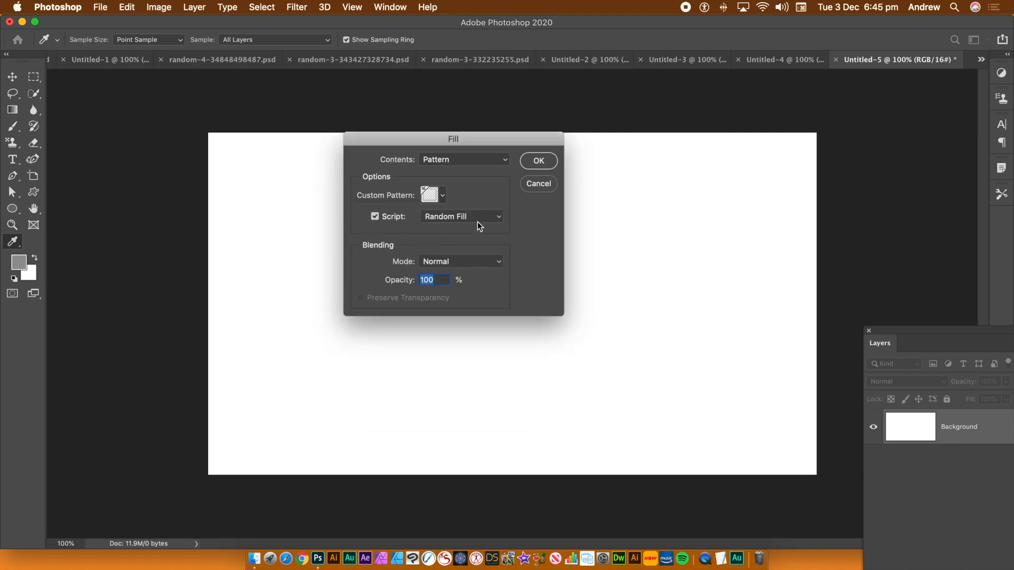
left_click(539, 161)
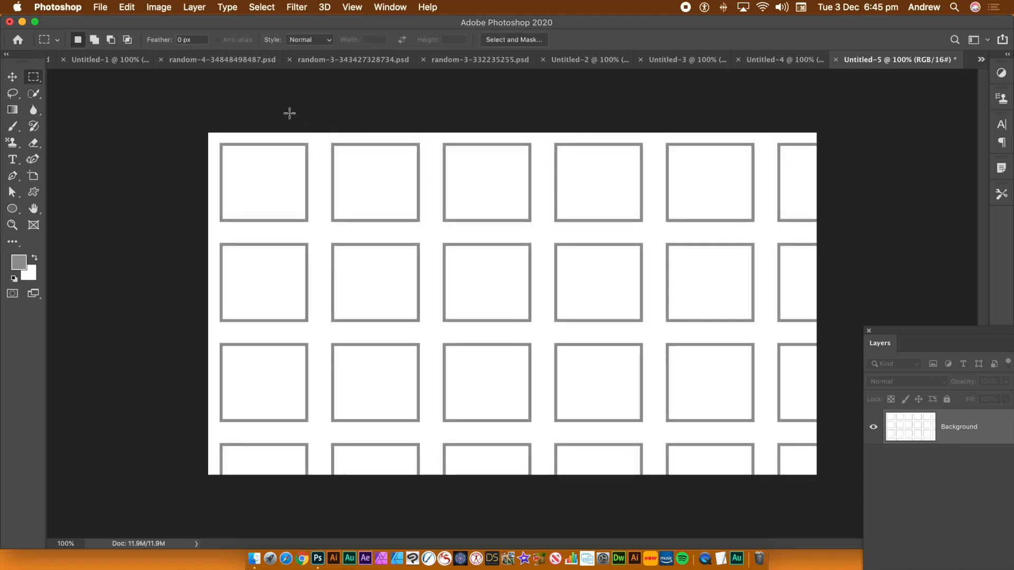
left_click(127, 8)
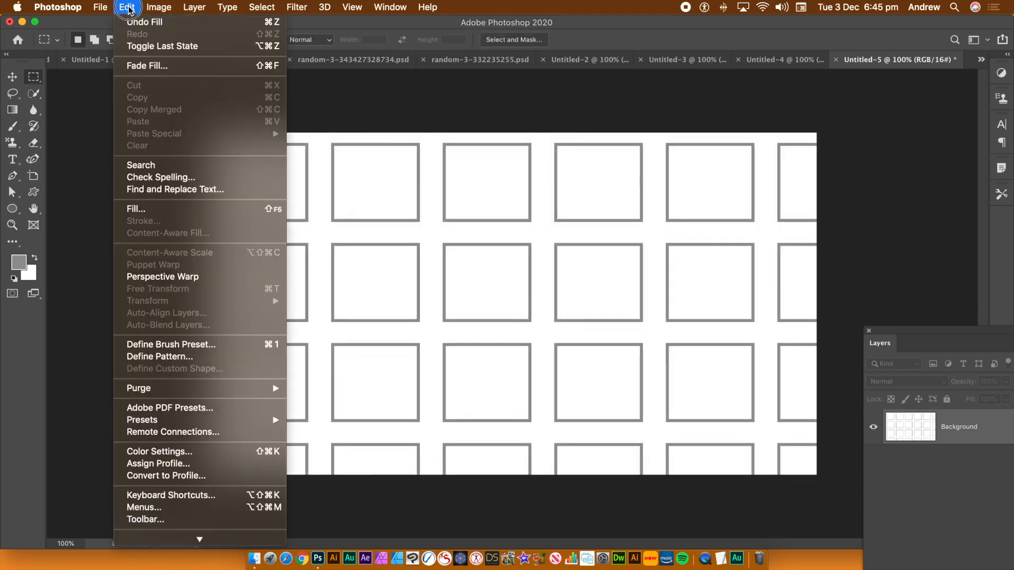
left_click(125, 13)
- Fill the white canvas with the square outline pattern using the Random Fill script with Rotate pattern turned off
left_click(126, 8)
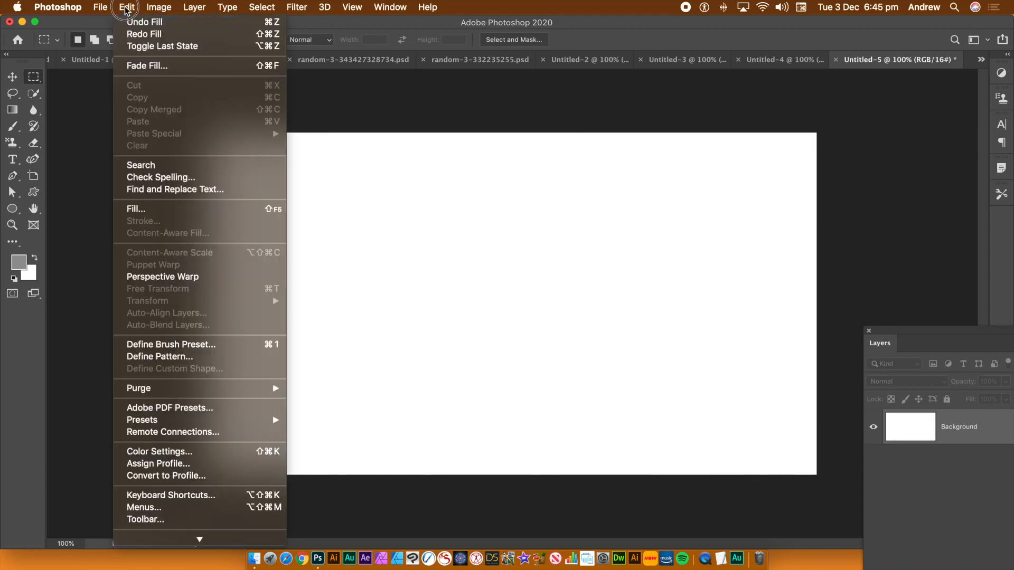
left_click(134, 207)
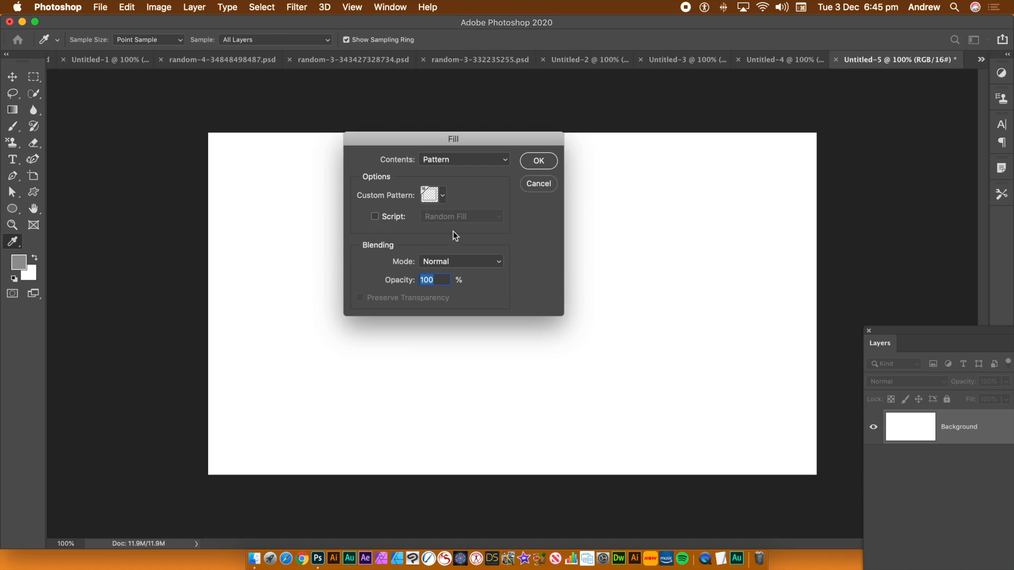
left_click(377, 217)
left_click(488, 220)
left_click(468, 216)
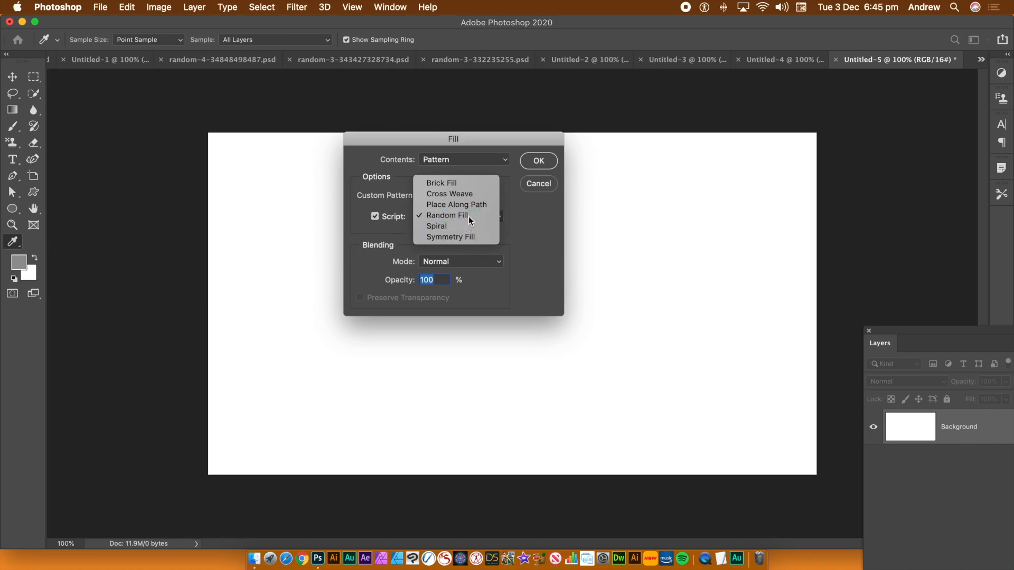
left_click(537, 163)
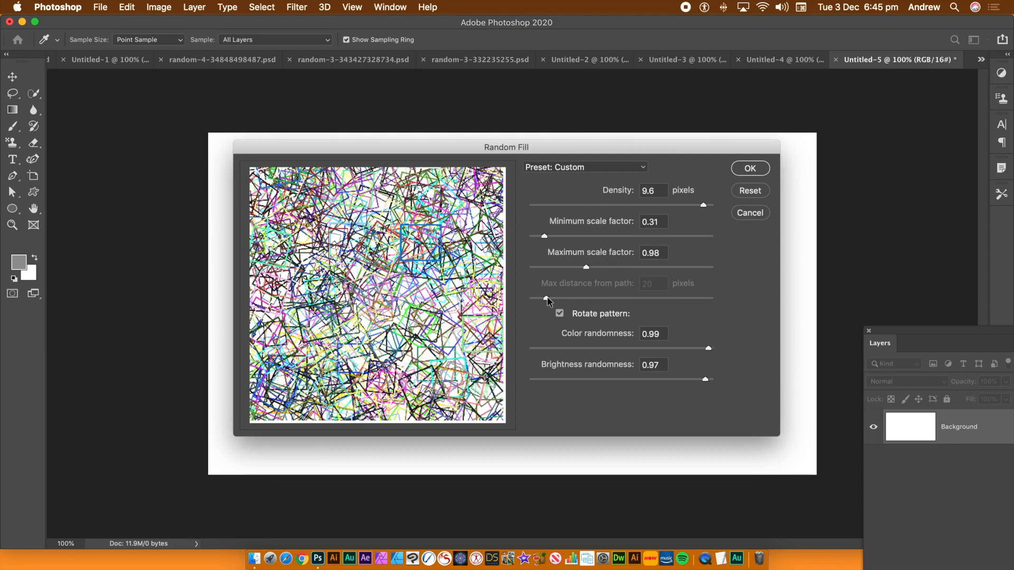
left_click(560, 315)
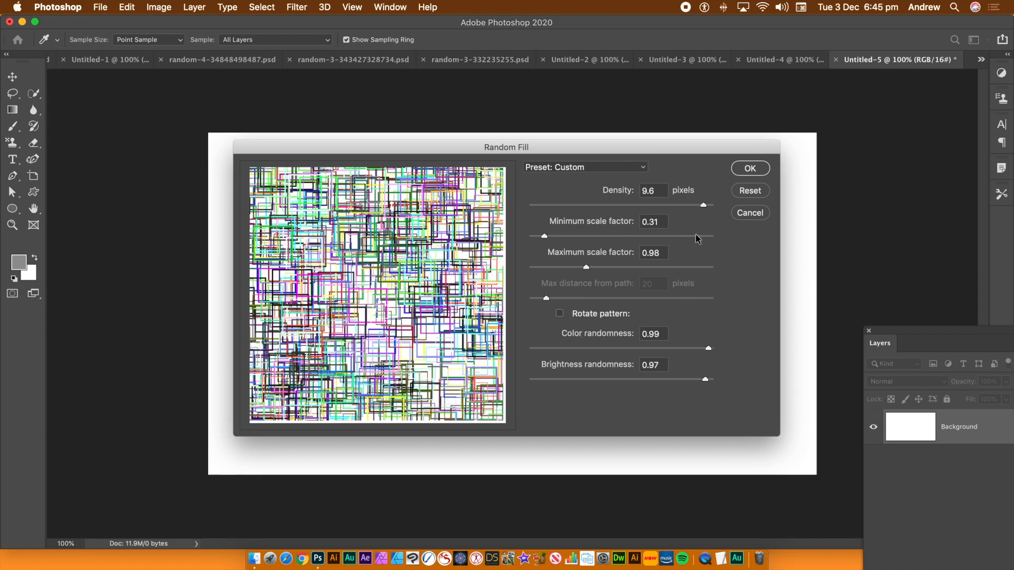
left_click(761, 169)
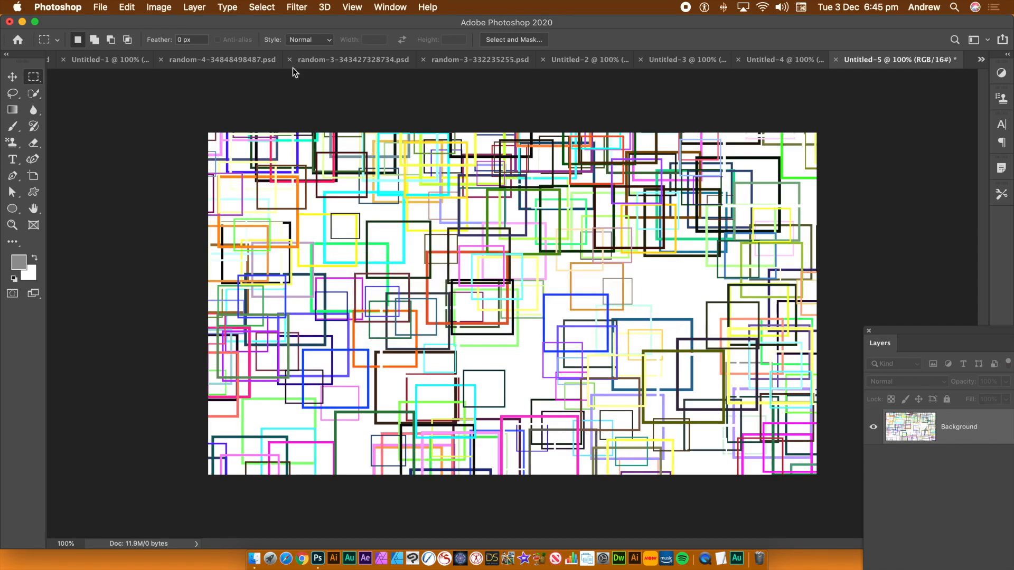
- Add a second Random Fill of the square outlines over the first with the same settings
left_click(289, 8)
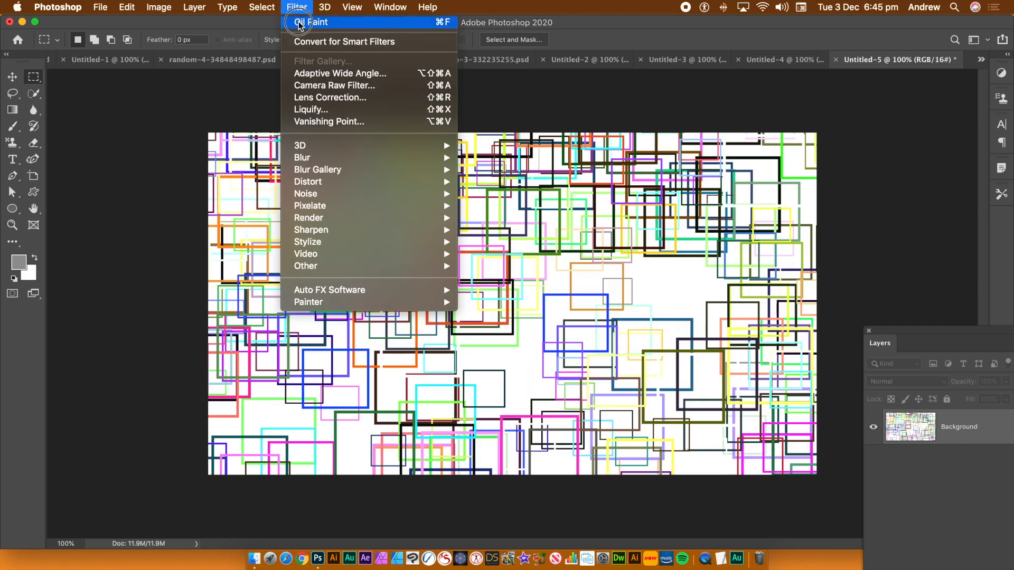
mouse_move(125, 11)
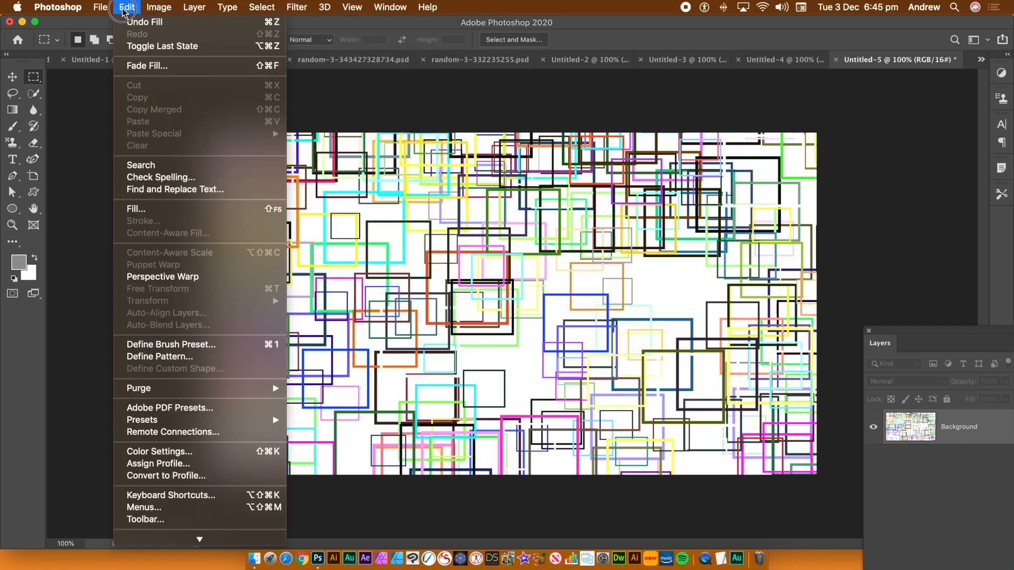
mouse_move(159, 7)
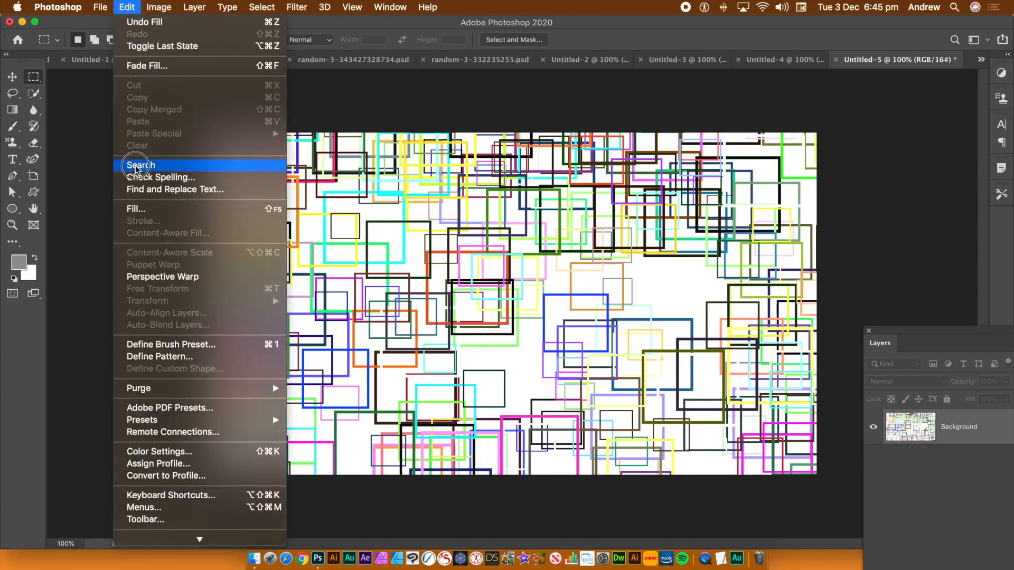
left_click(252, 213)
left_click(543, 162)
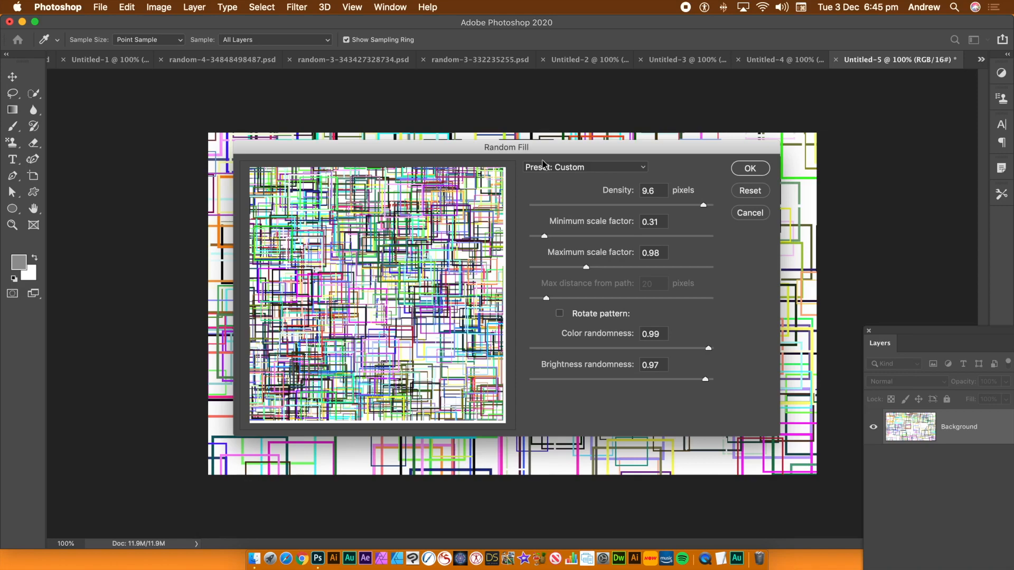
left_click(750, 168)
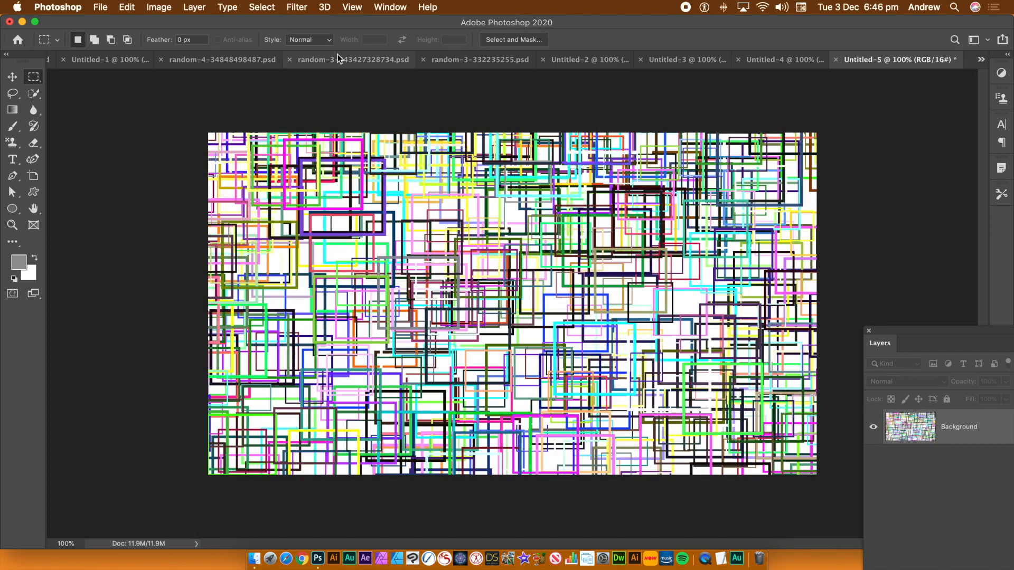
- Apply the Oil Paint filter twice with its last settings to smear the square outlines
left_click(295, 7)
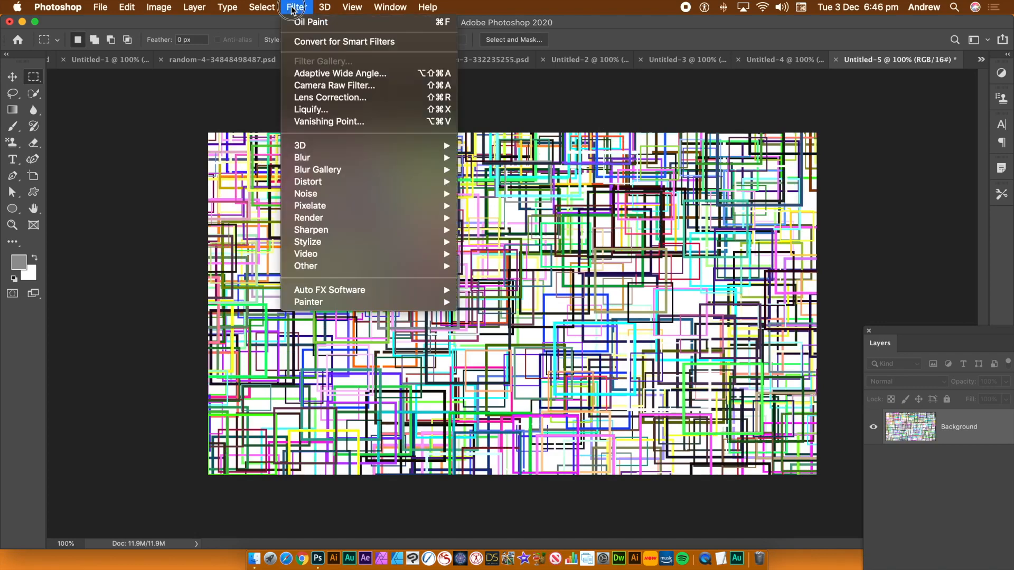
left_click(297, 24)
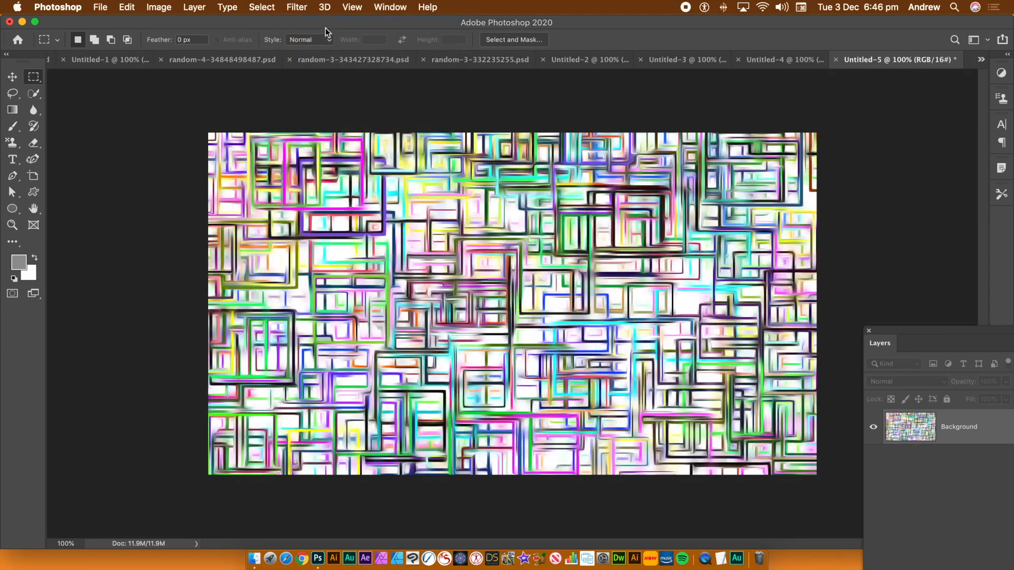
left_click(300, 8)
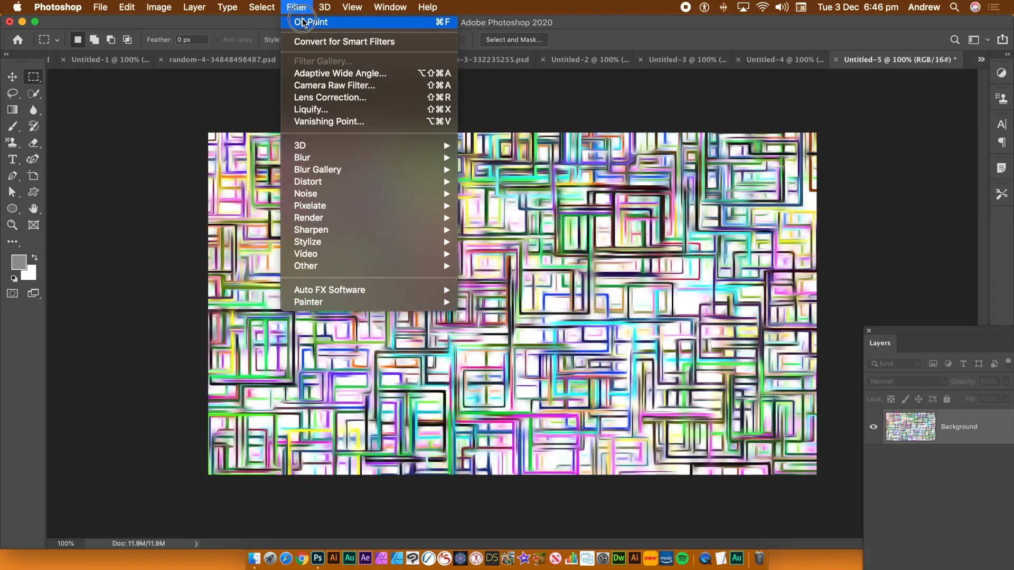
left_click(302, 20)
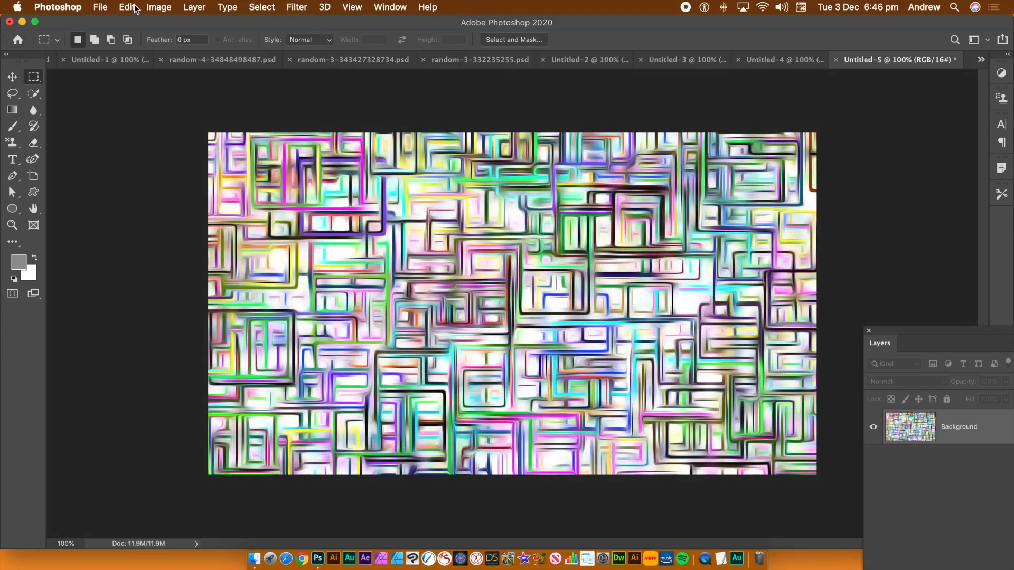
- Apply a Black & White adjustment with Reds at -52%
left_click(157, 7)
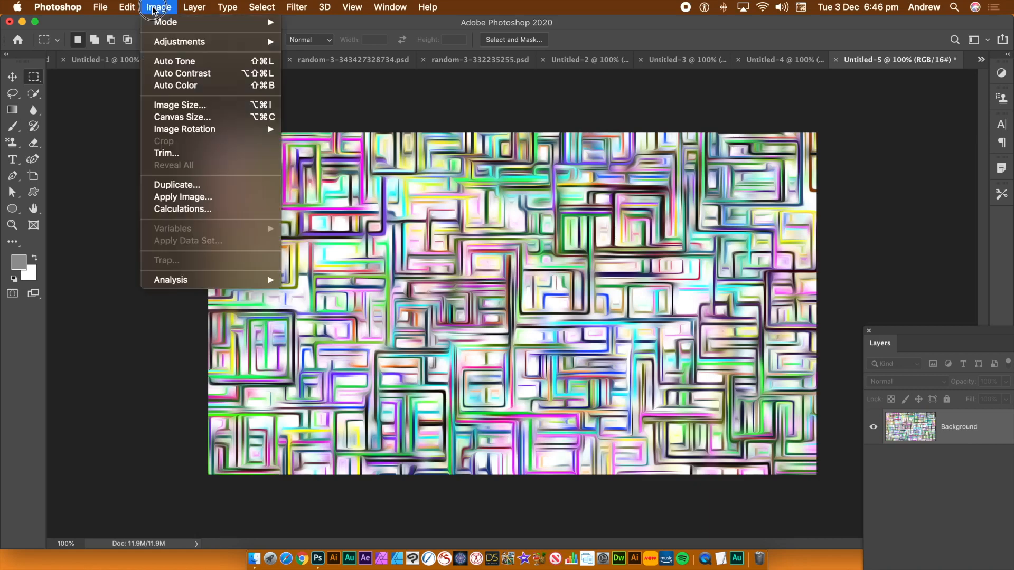
mouse_move(175, 42)
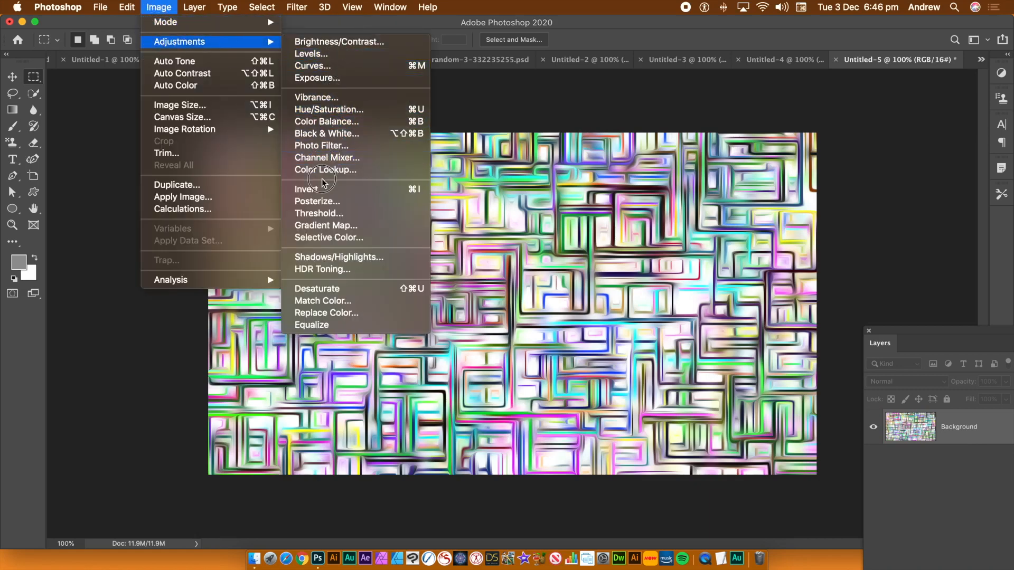
left_click(330, 135)
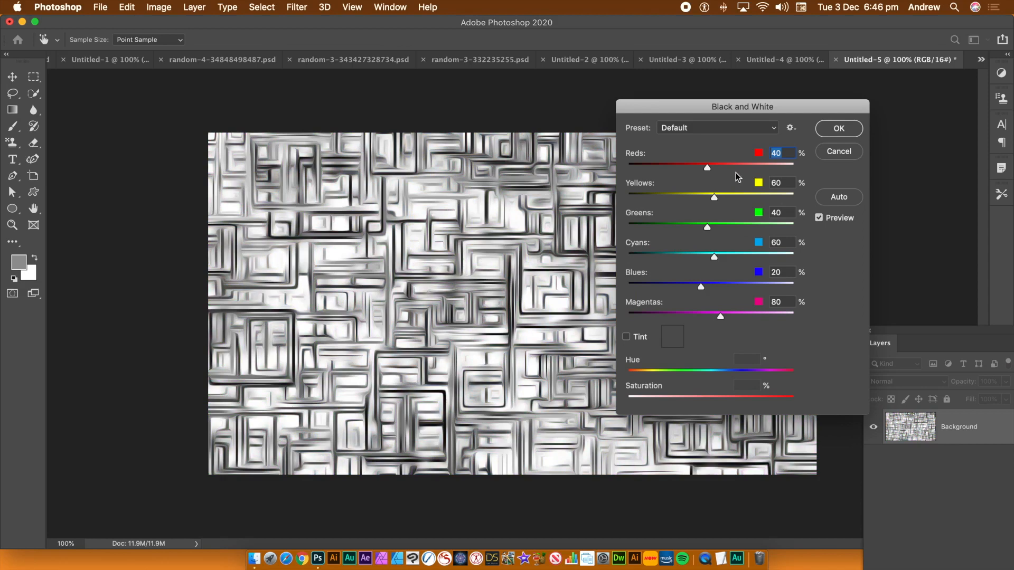
left_click_drag(707, 168, 678, 171)
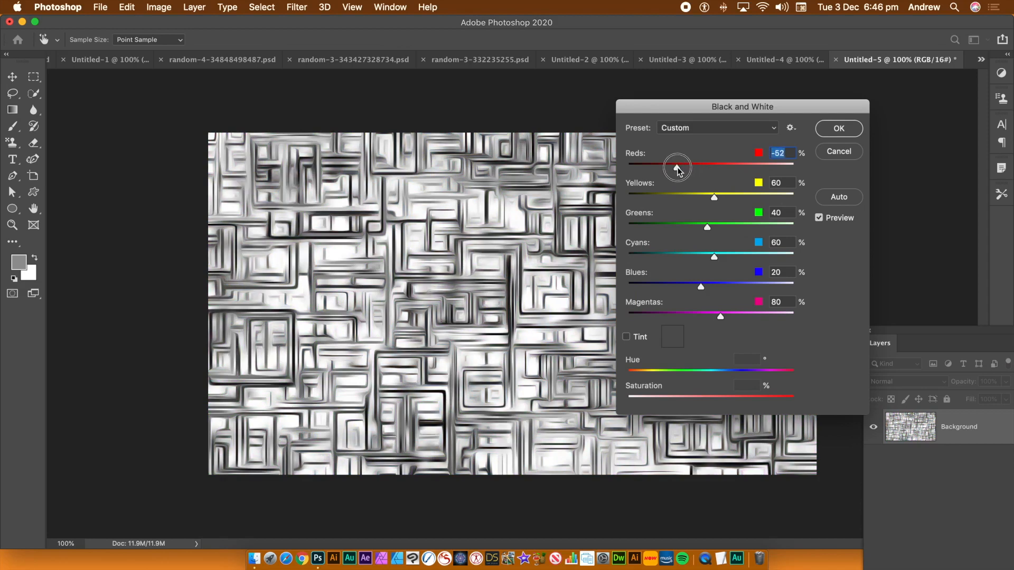
left_click(833, 130)
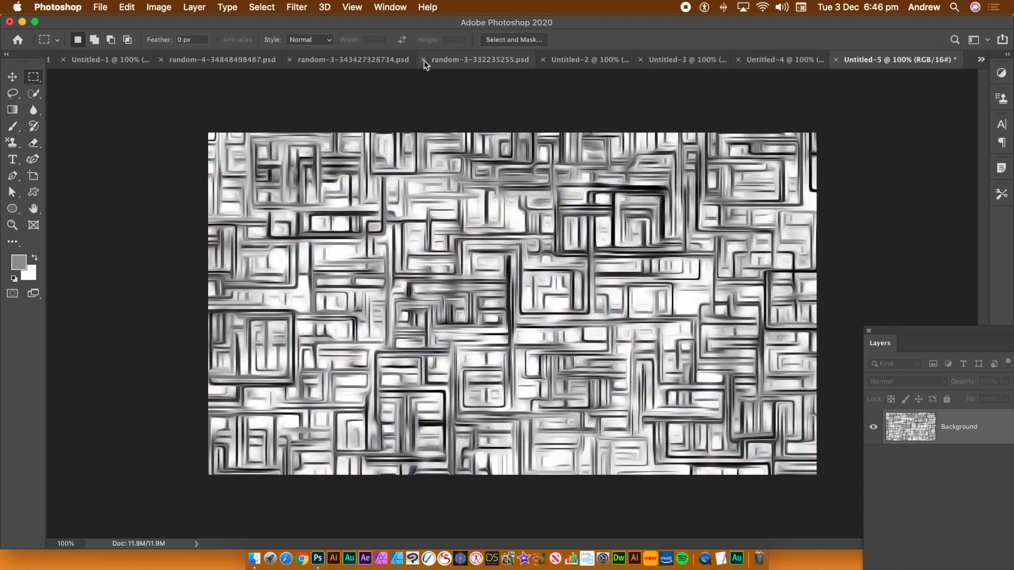
- Invert the tones of the smeared square-outline artwork
left_click(160, 9)
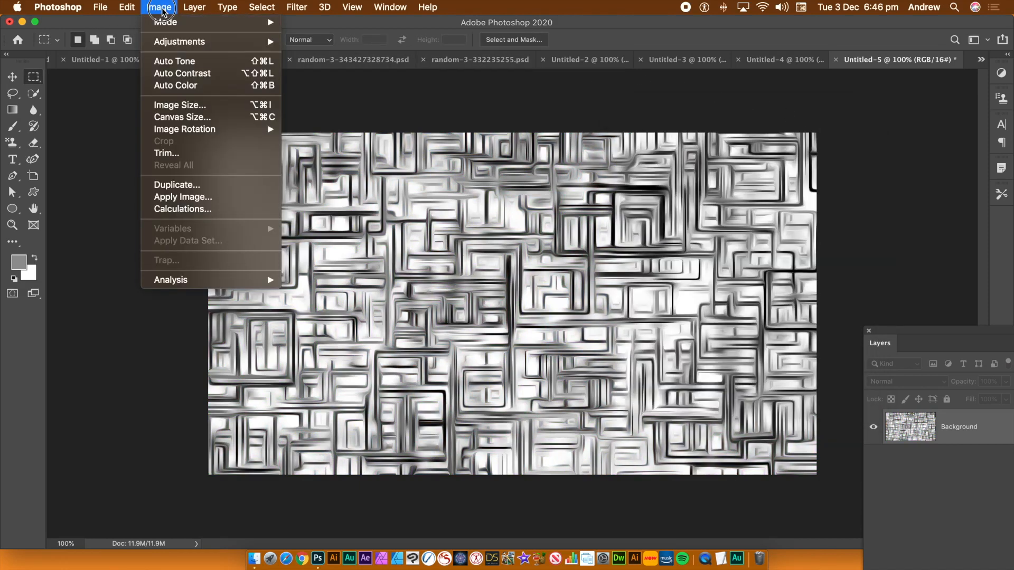
left_click(170, 44)
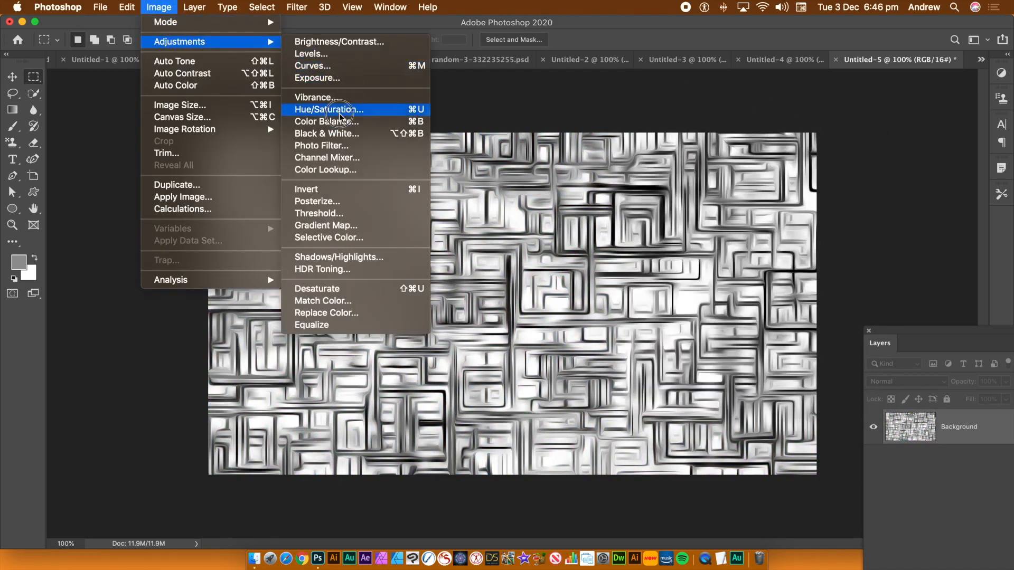
left_click(321, 190)
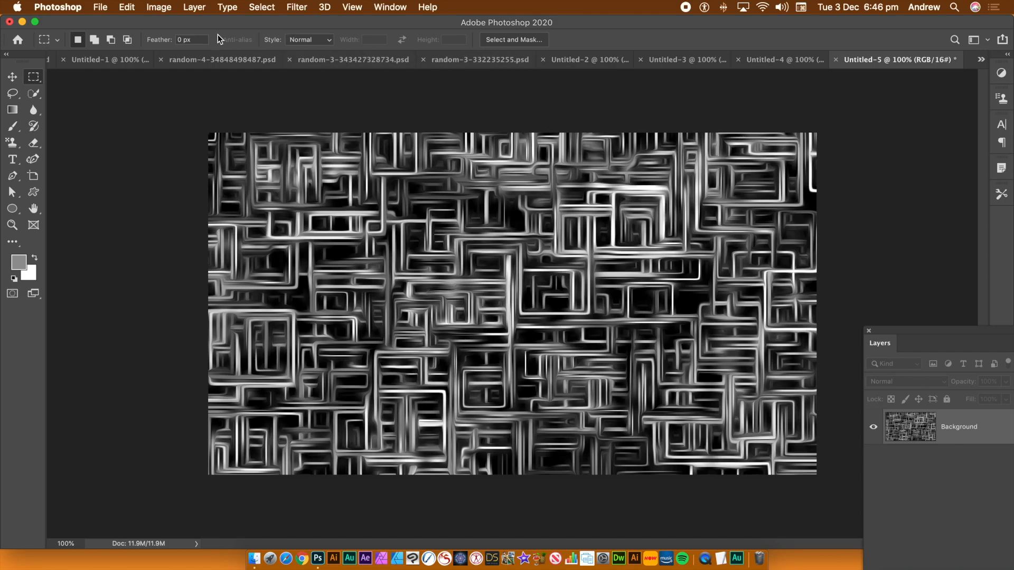
- Review the artworks in the other open documents, comparing their textures and colors
left_click(230, 59)
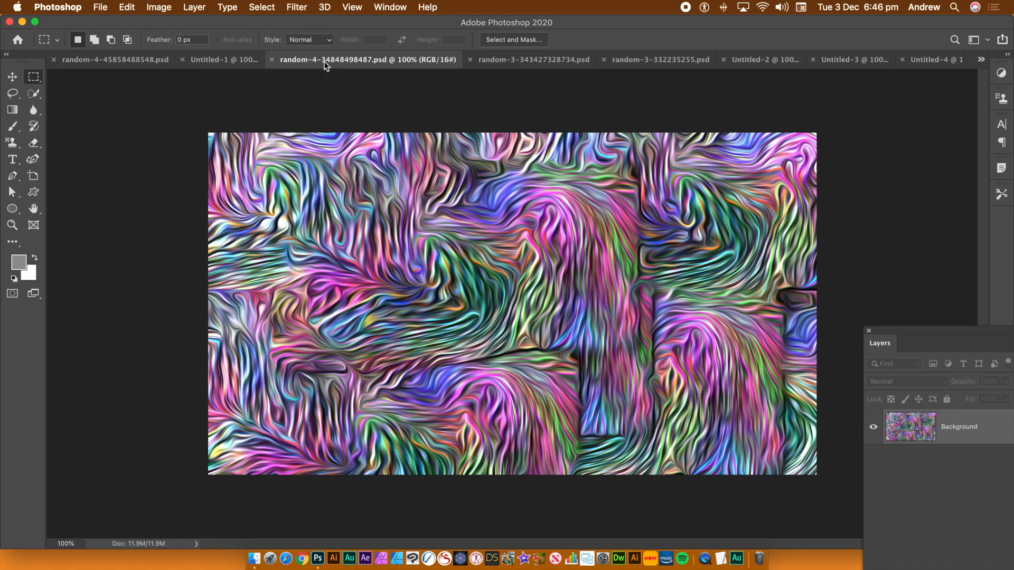
left_click(109, 62)
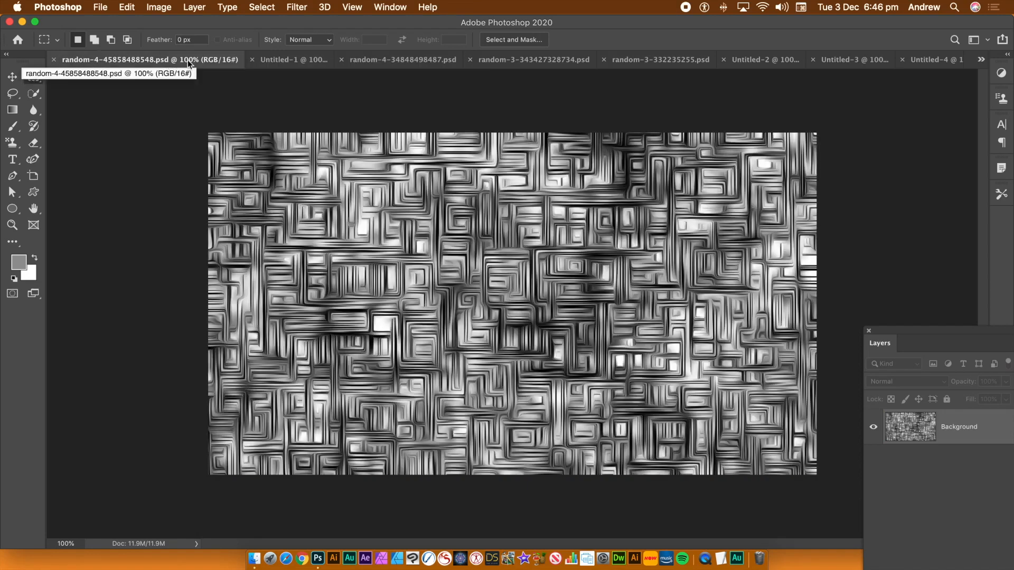
left_click(522, 62)
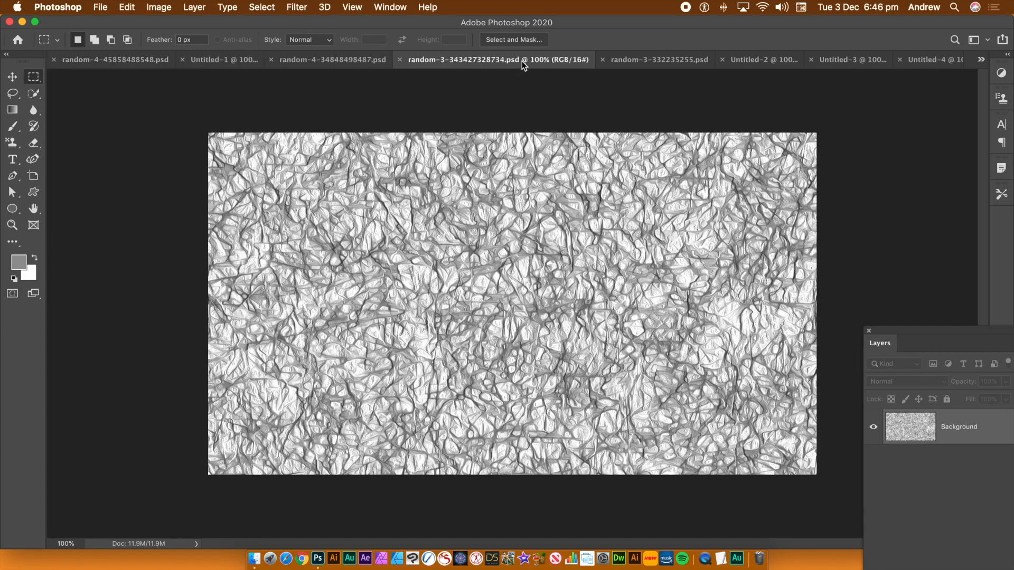
left_click(649, 61)
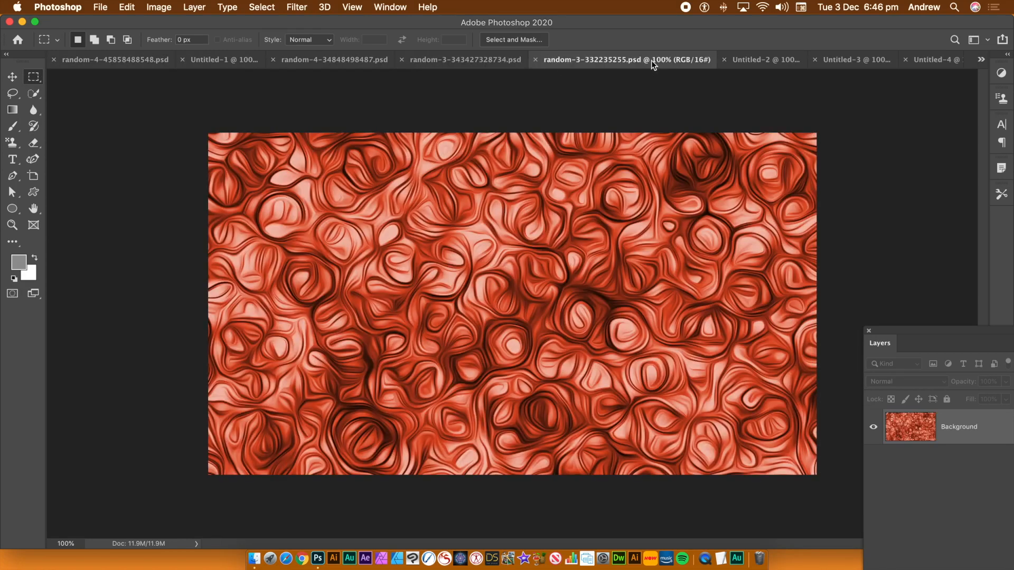
left_click(763, 59)
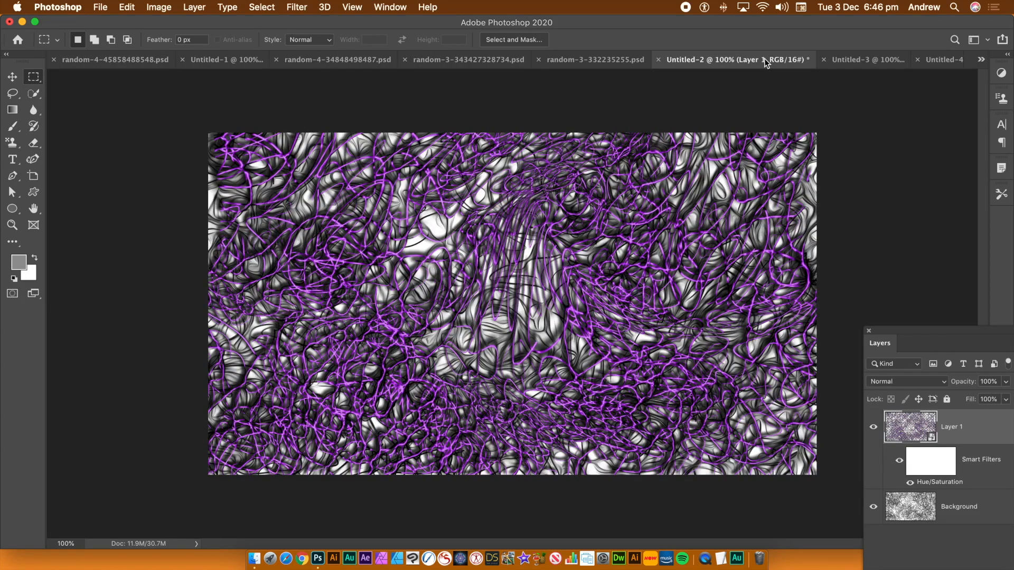
left_click(873, 60)
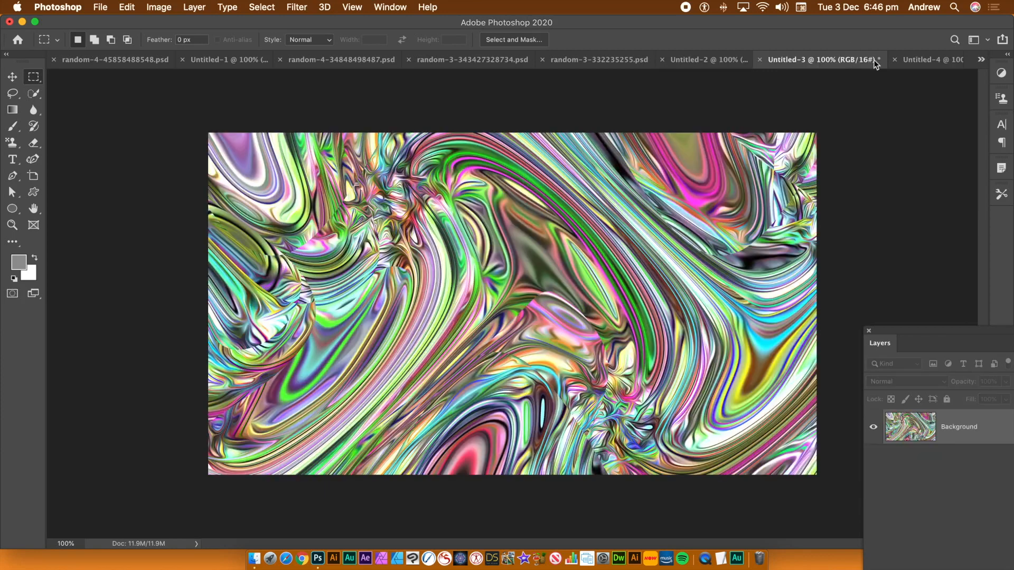
left_click(939, 59)
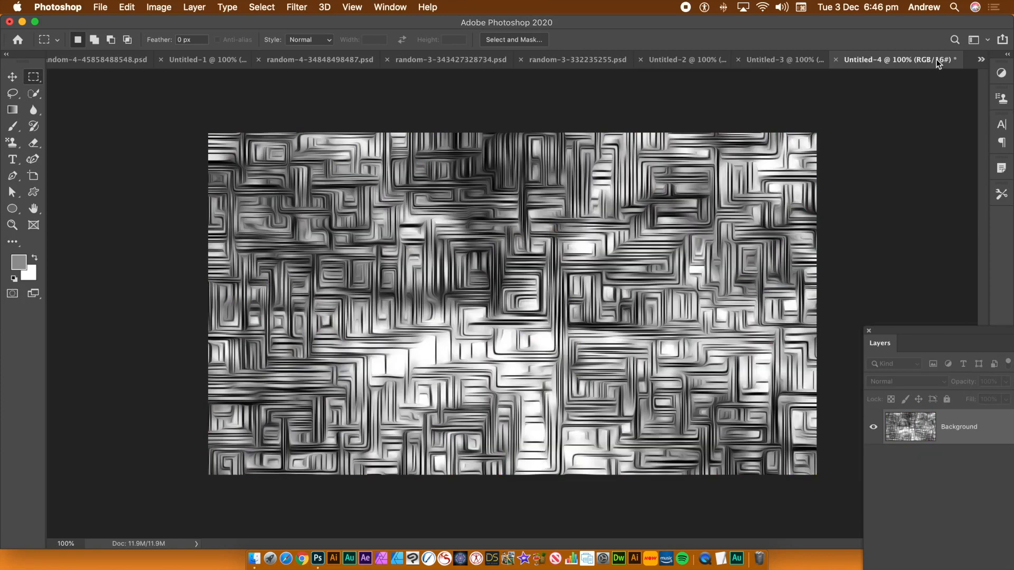
left_click(323, 61)
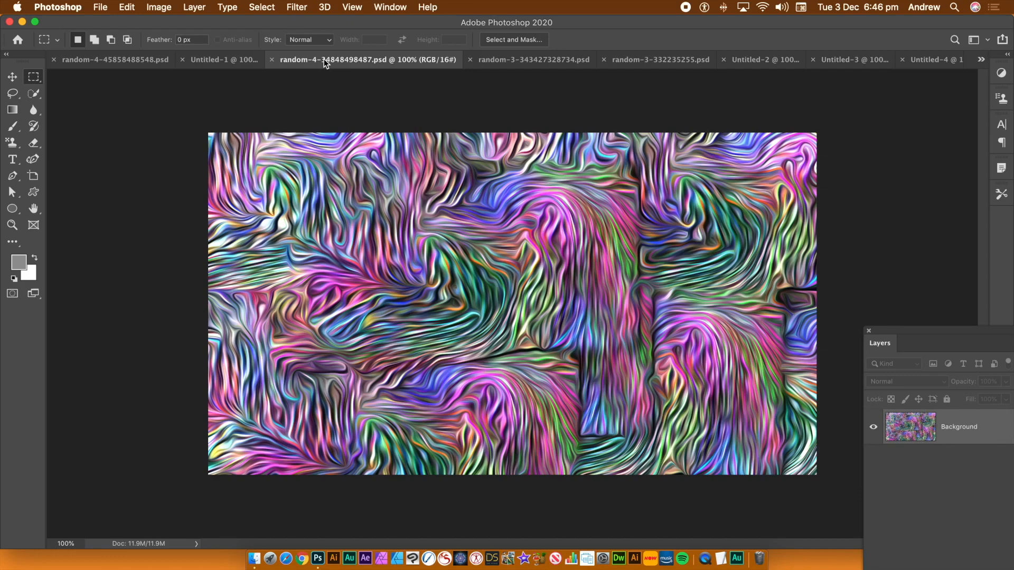
- In Untitled-1, select the area around the black wavy line and define it as a pattern named Pattern 39
left_click(237, 57)
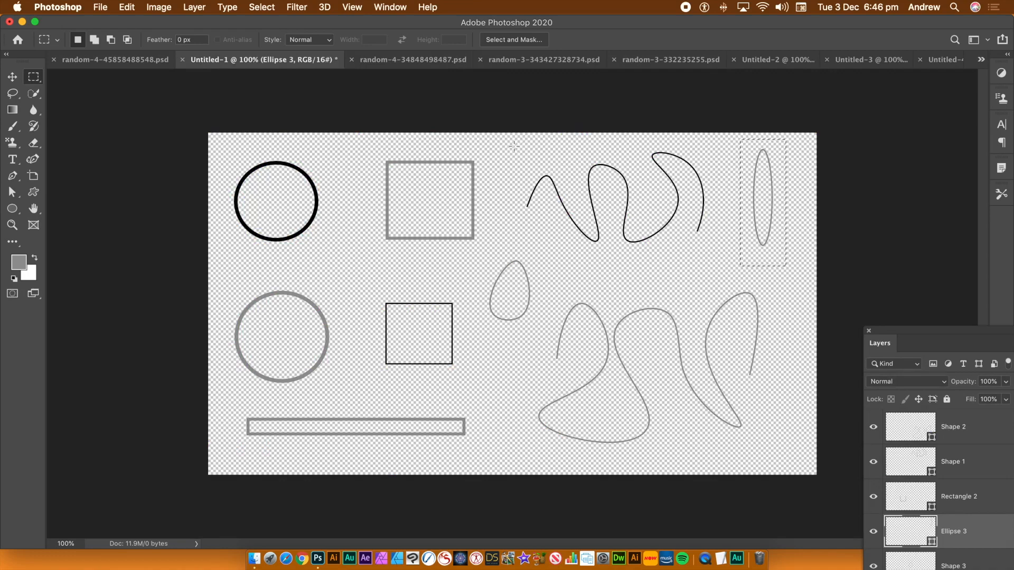
left_click_drag(513, 145, 717, 252)
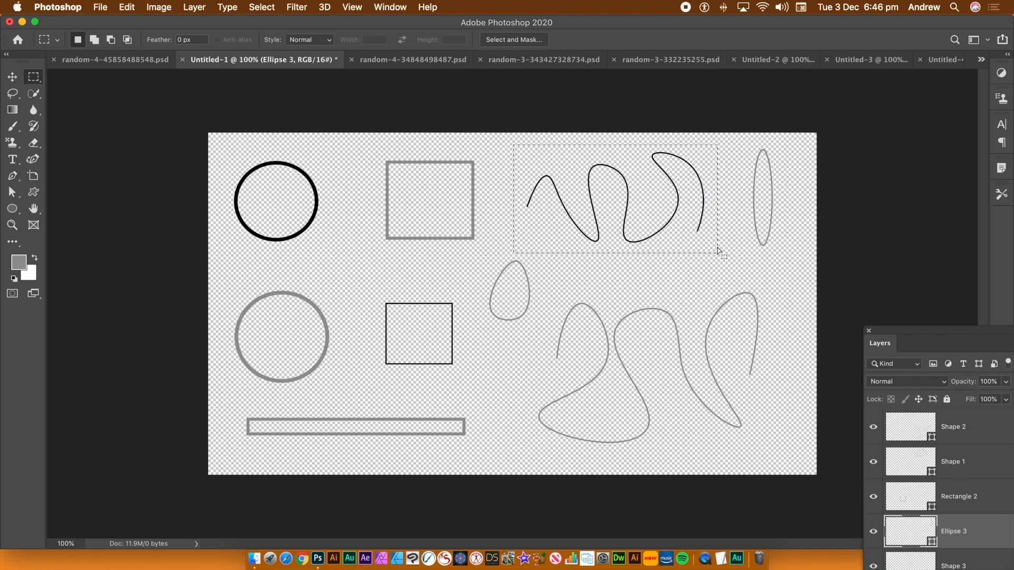
left_click(126, 7)
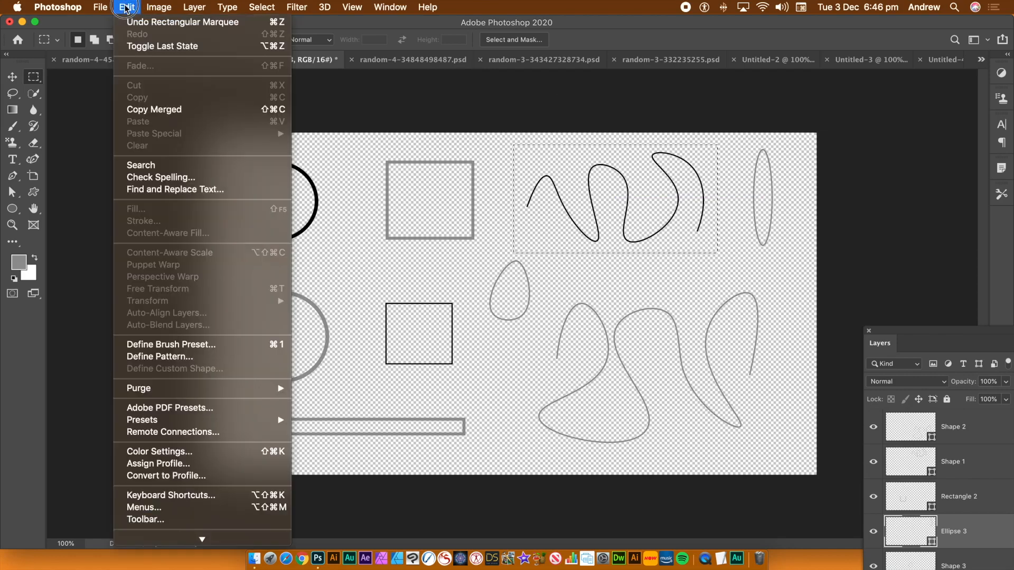
left_click(166, 360)
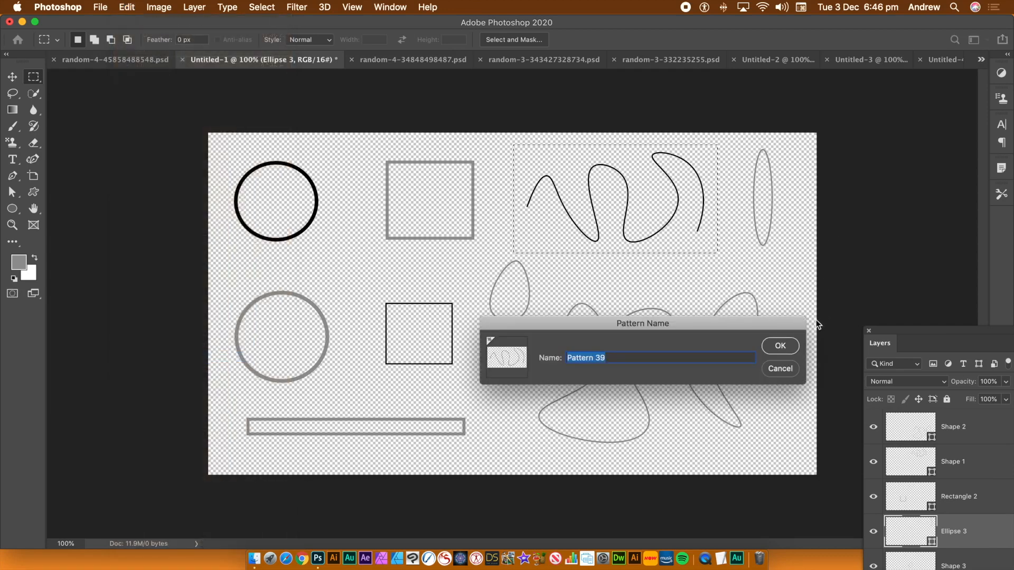
left_click(778, 344)
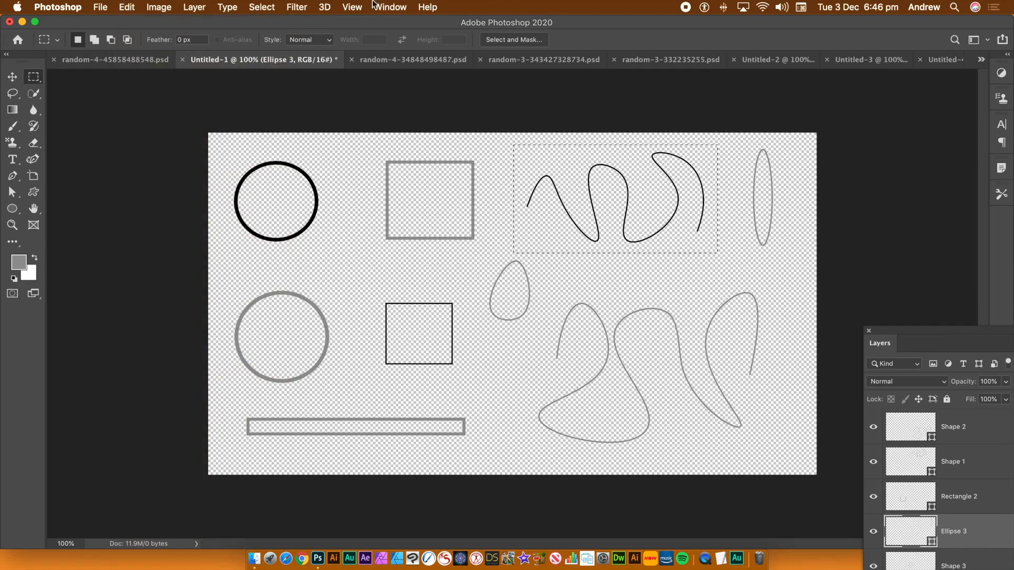
- Create a new 1920 x 1080 px document at 72 ppi in 16-bit RGB with a white background
left_click(97, 7)
left_click(104, 23)
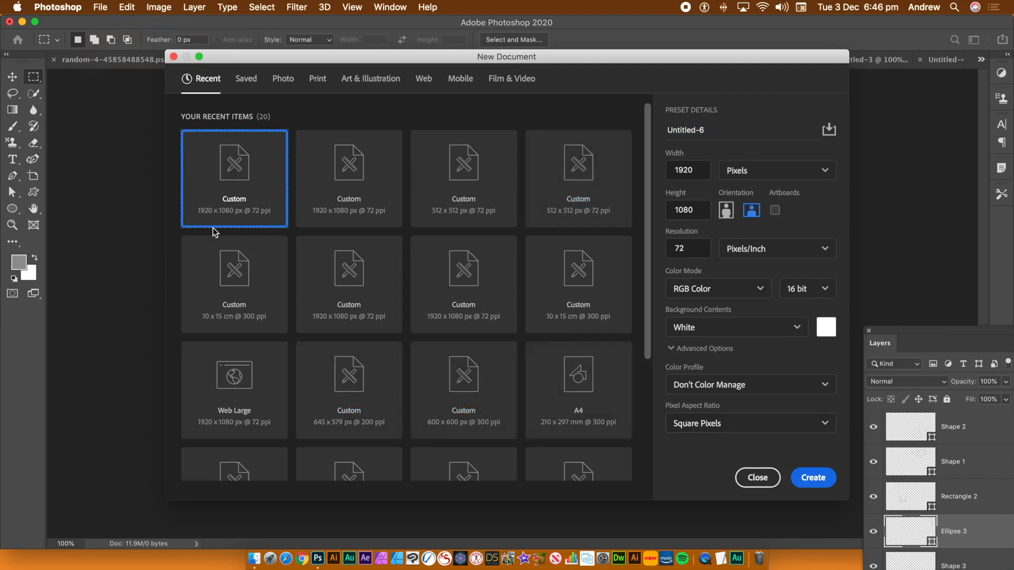
left_click(822, 478)
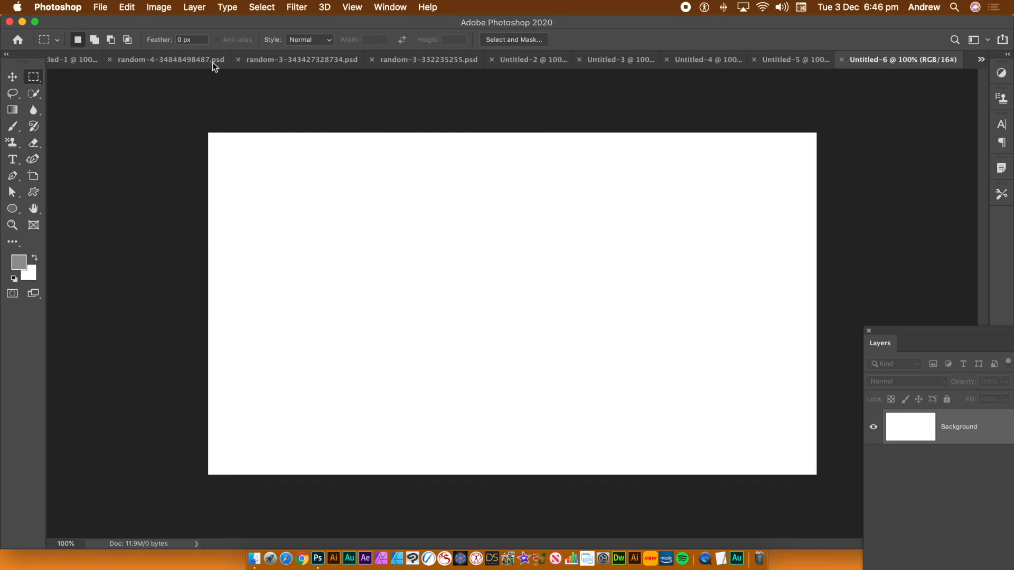
- Choose the new black wavy-line pattern as the custom pattern for a Random Fill script
left_click(128, 8)
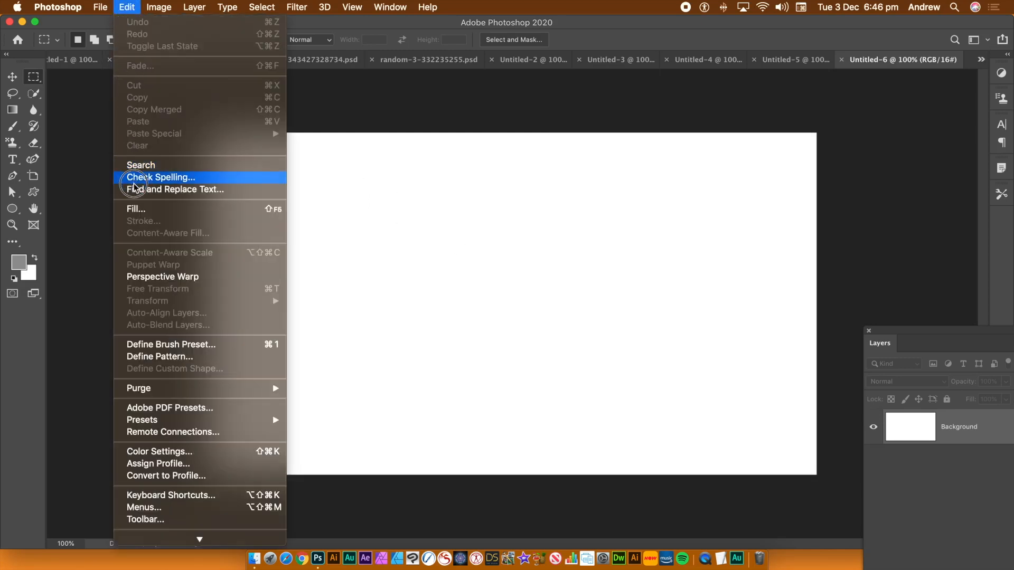
left_click(138, 211)
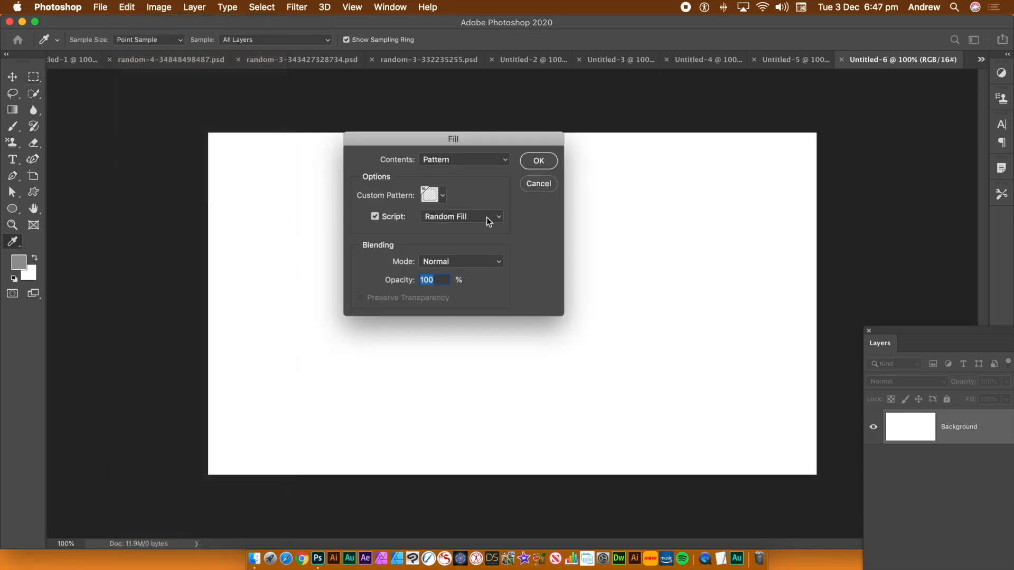
left_click(444, 194)
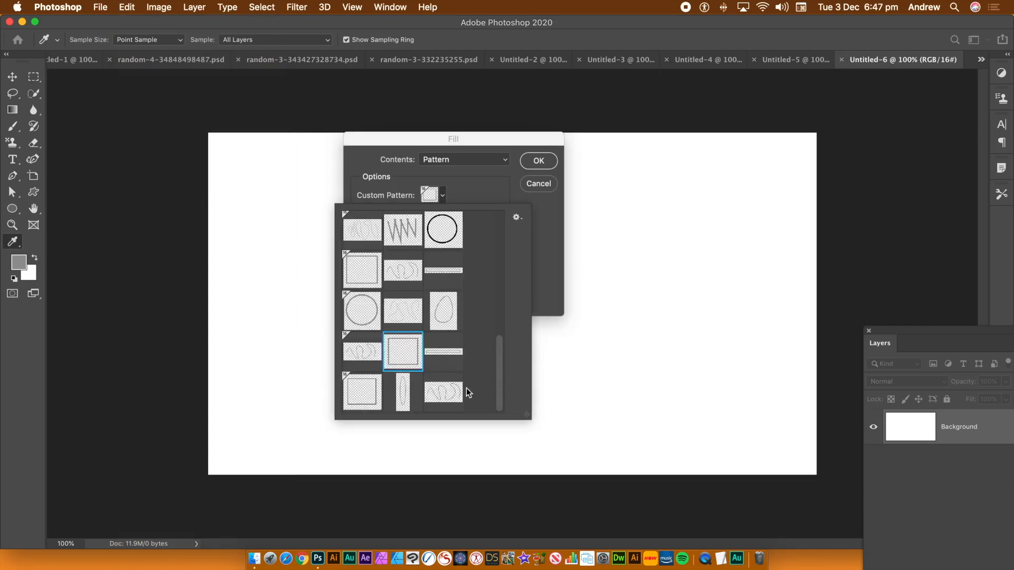
left_click(449, 391)
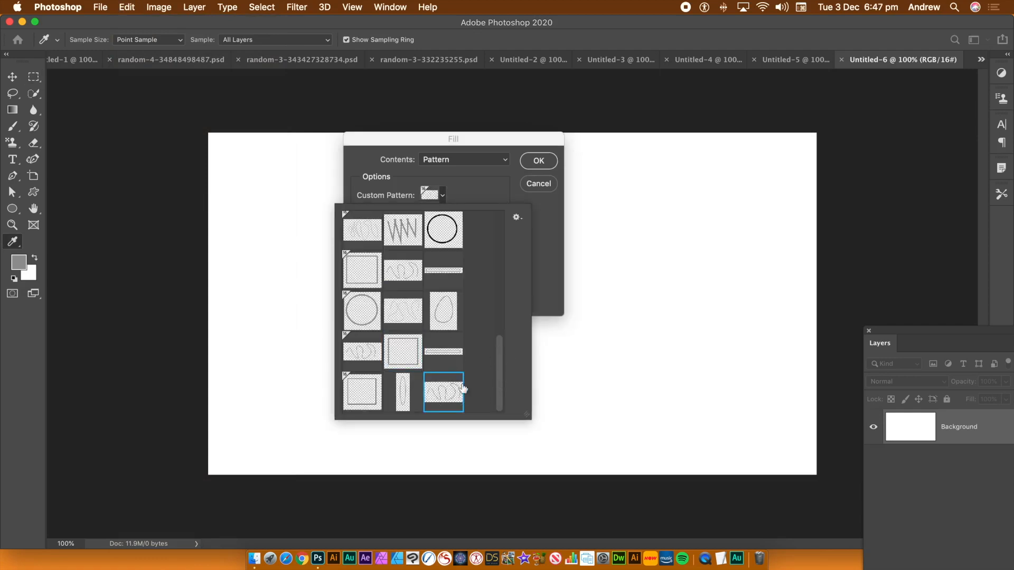
left_click(541, 278)
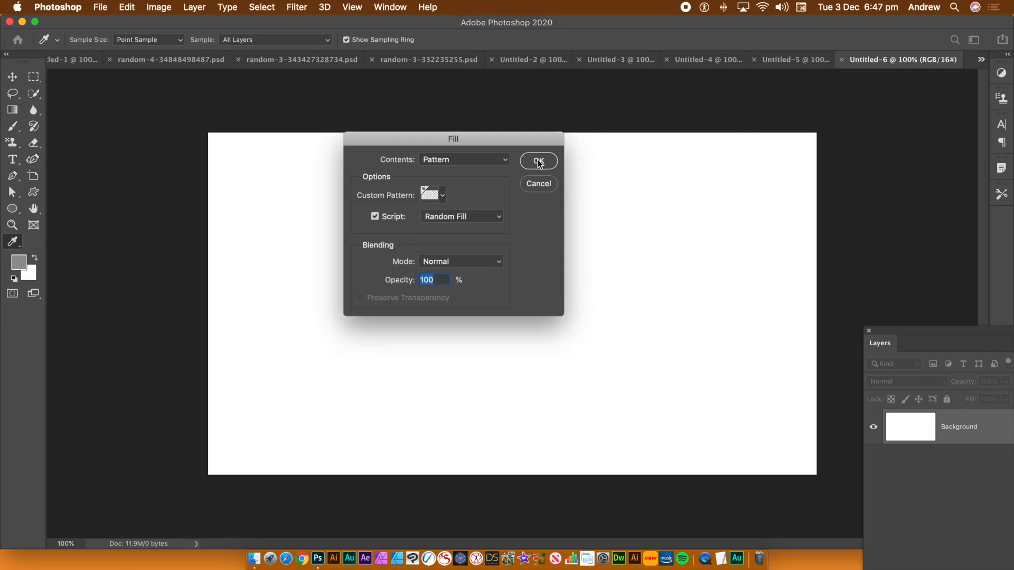
- Try the wavy-line Random Fill directly on the white background with Rotate pattern off, and undo it
key("Return")
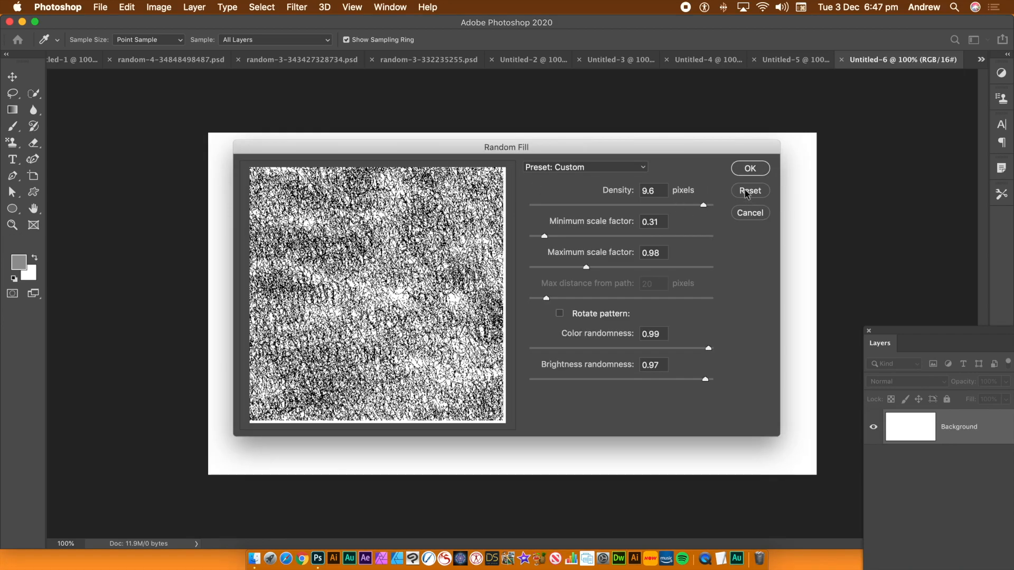
left_click(749, 169)
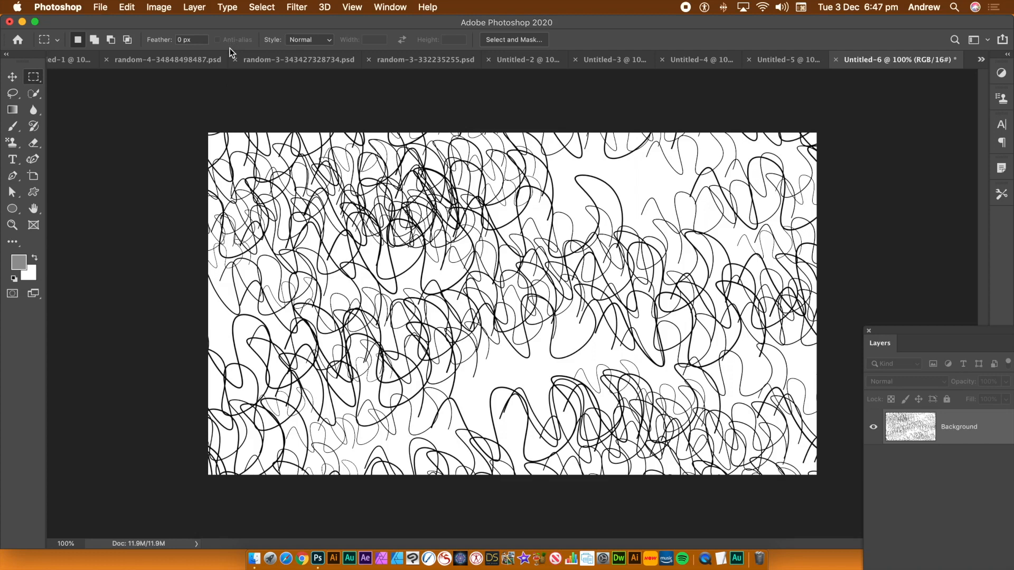
key("super+z")
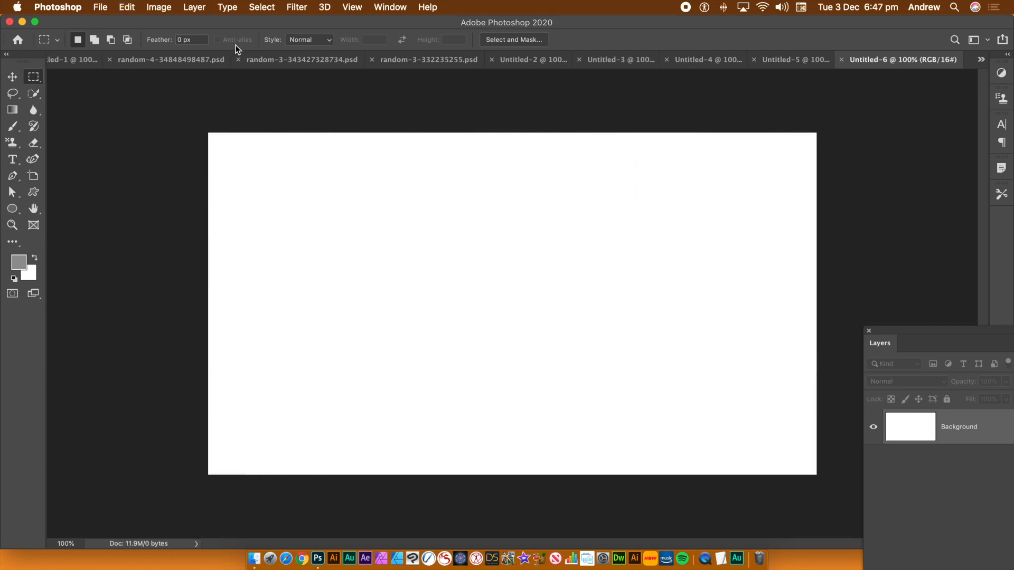
- Add a new empty layer above the white background
left_click(194, 8)
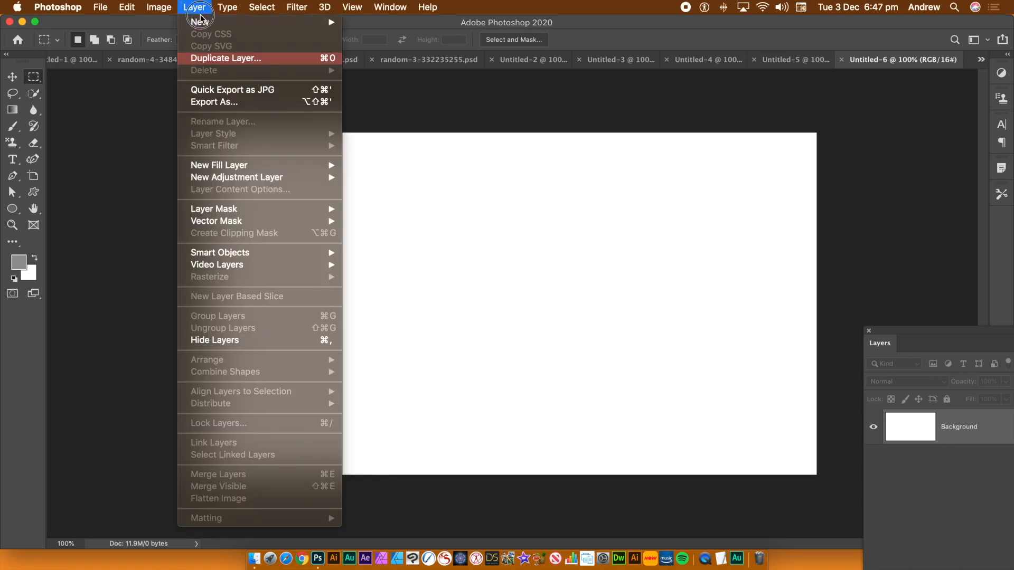
mouse_move(201, 22)
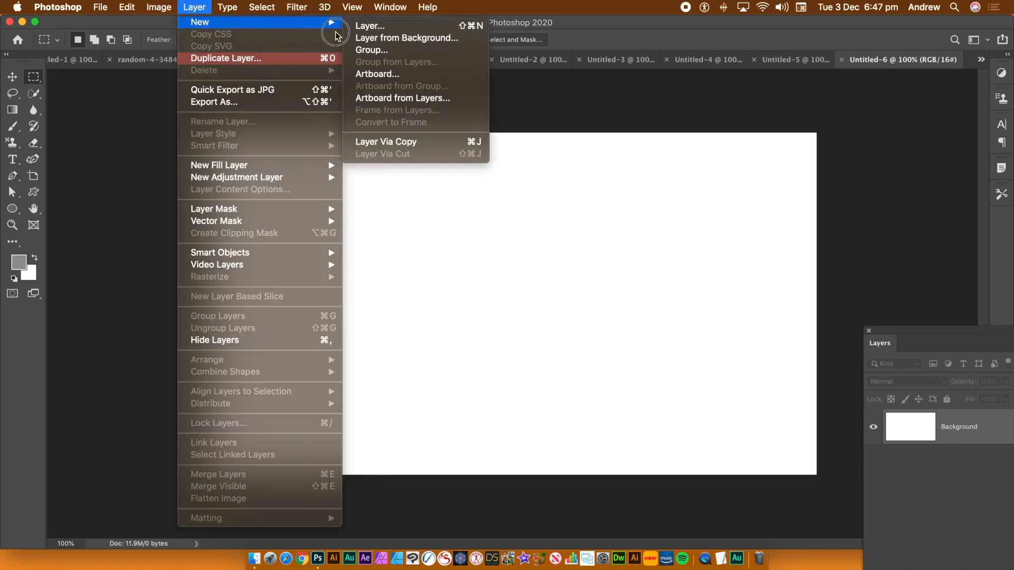
left_click(394, 27)
left_click(637, 185)
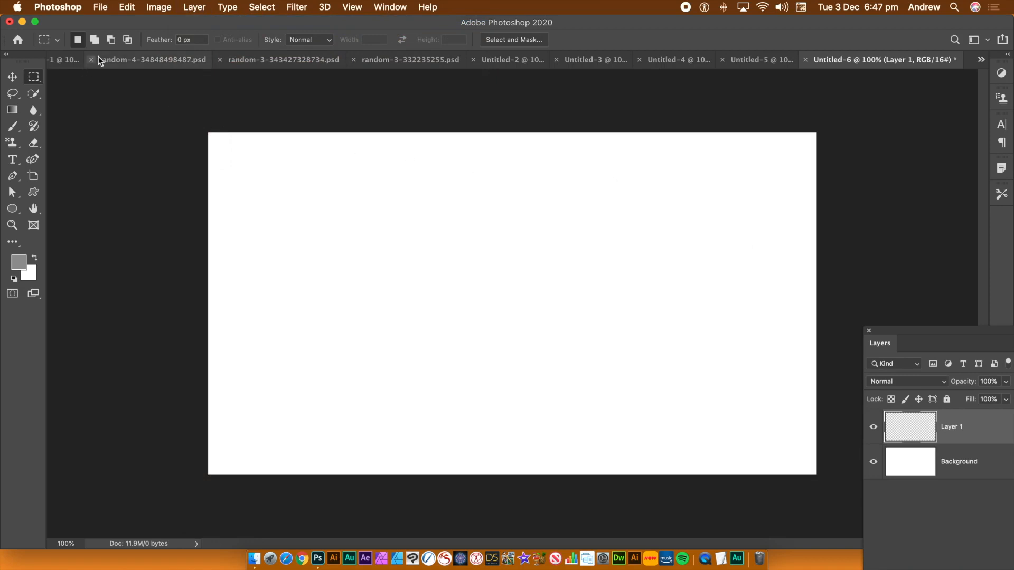
- Random Fill Layer 1 with the wavy-line pattern, using Rotate pattern, minimum scale factor 0.48 and maximum scale factor 1.15
left_click(127, 7)
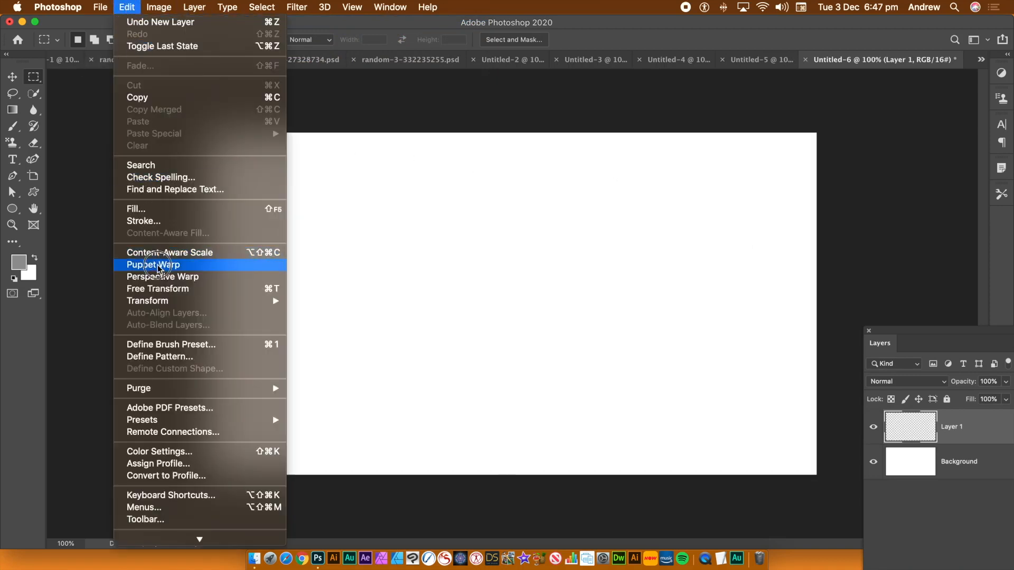
left_click(165, 208)
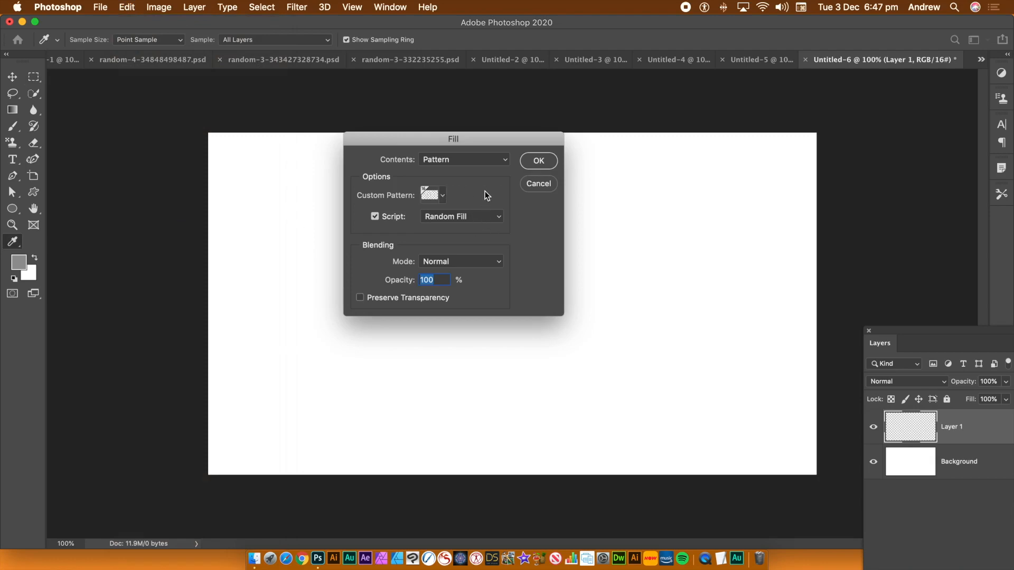
left_click(531, 165)
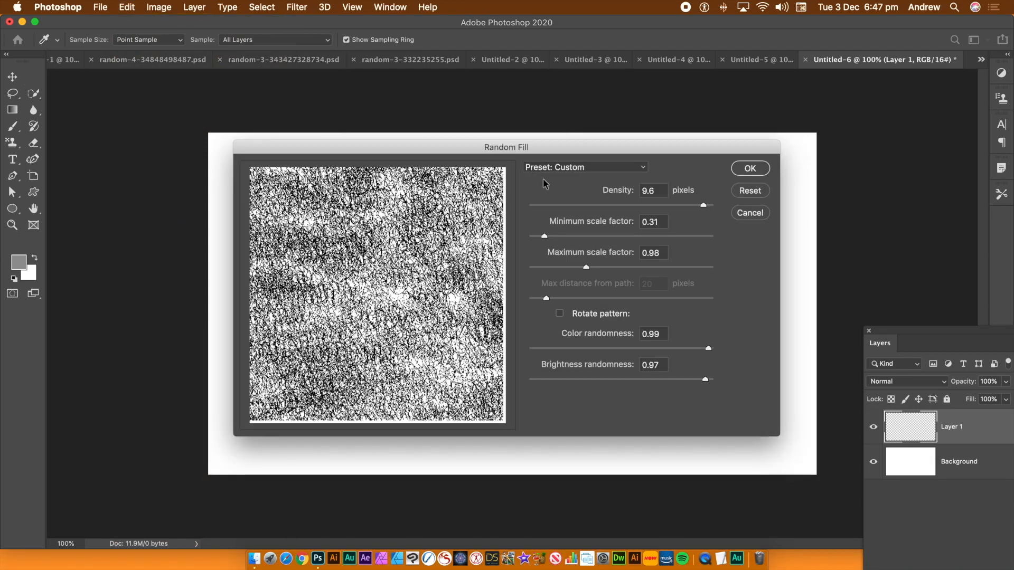
left_click(560, 316)
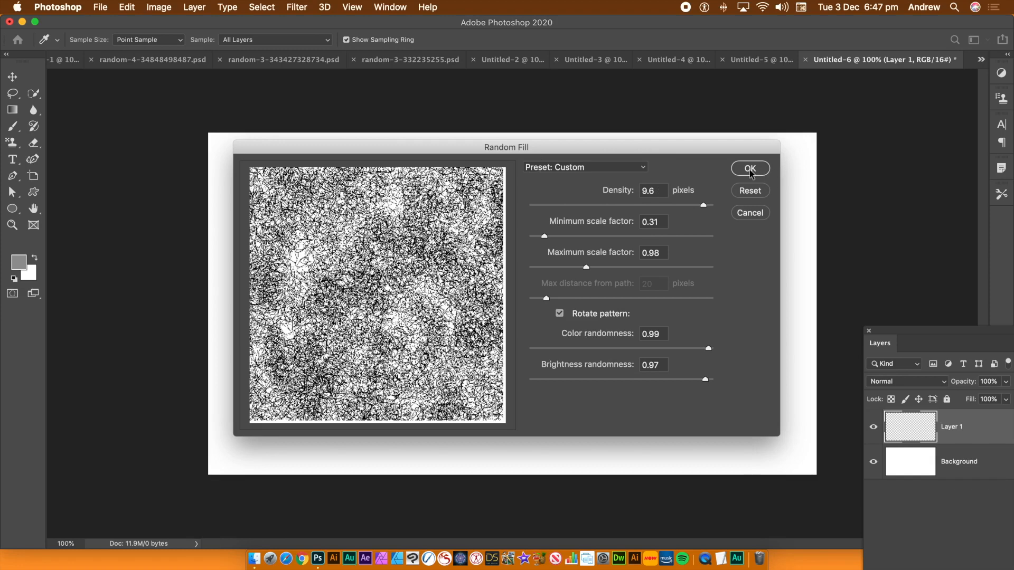
left_click(555, 236)
left_click(597, 268)
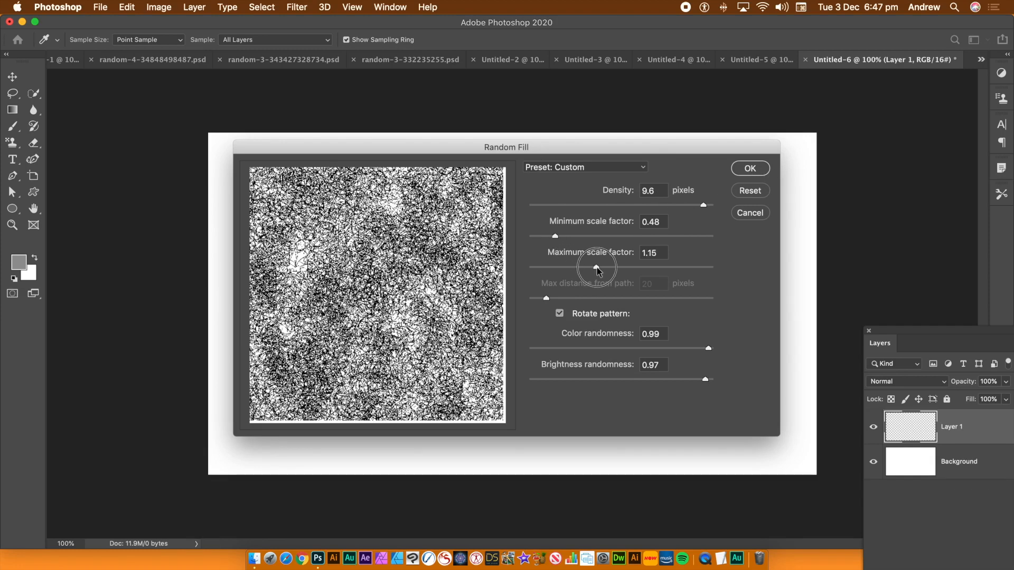
left_click_drag(597, 268, 597, 268)
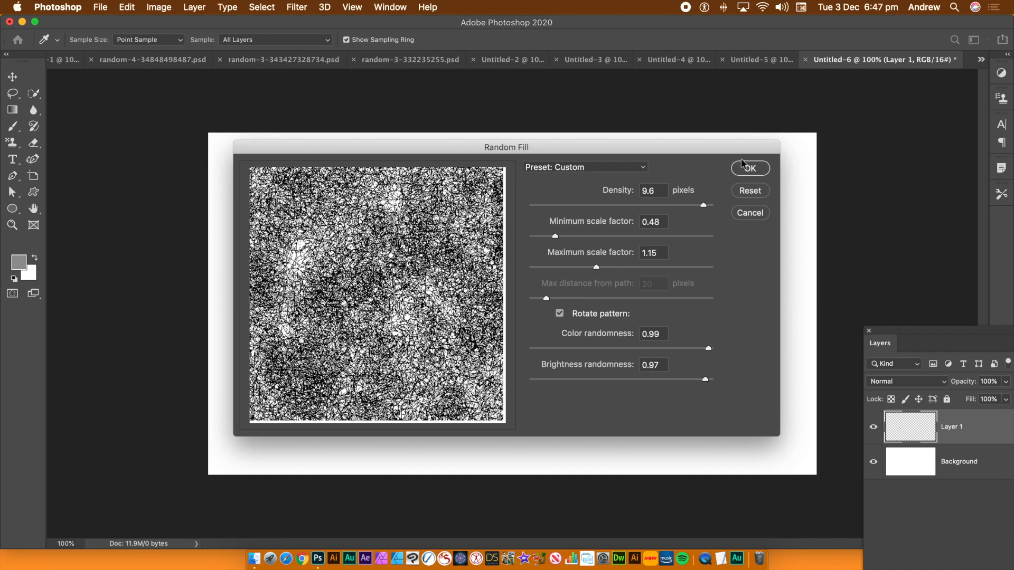
left_click(750, 168)
key("m")
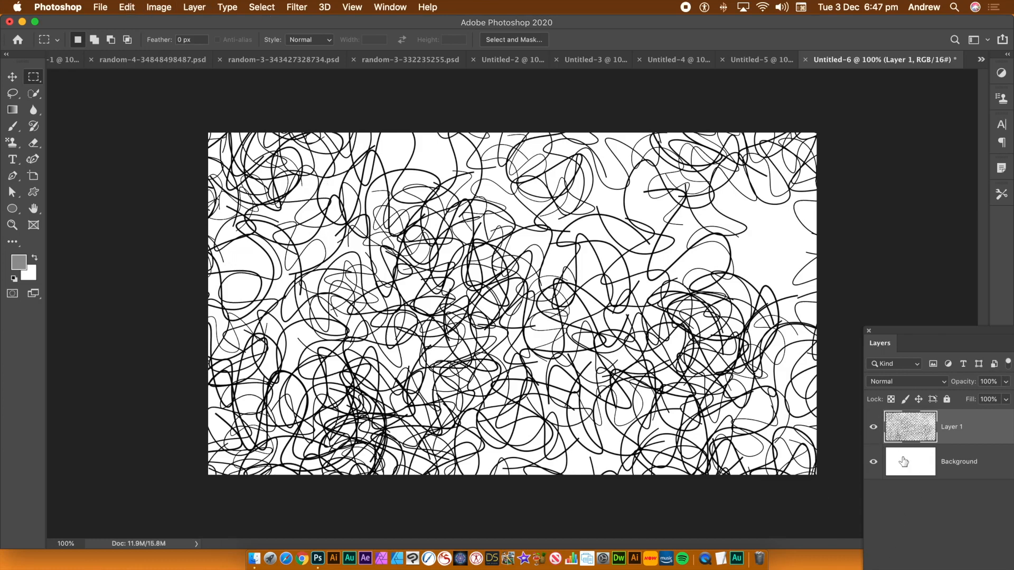
left_click(396, 9)
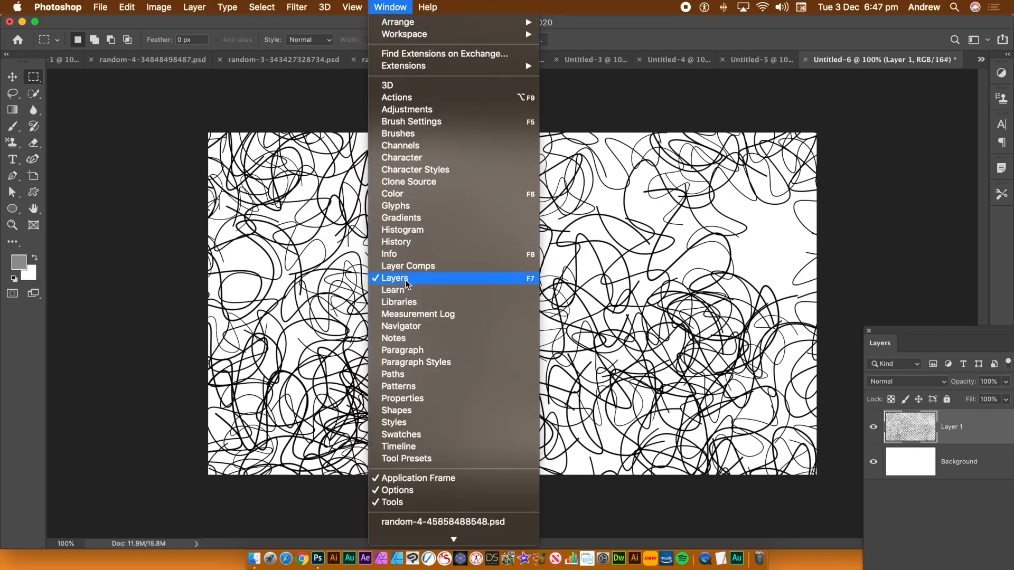
left_click(772, 30)
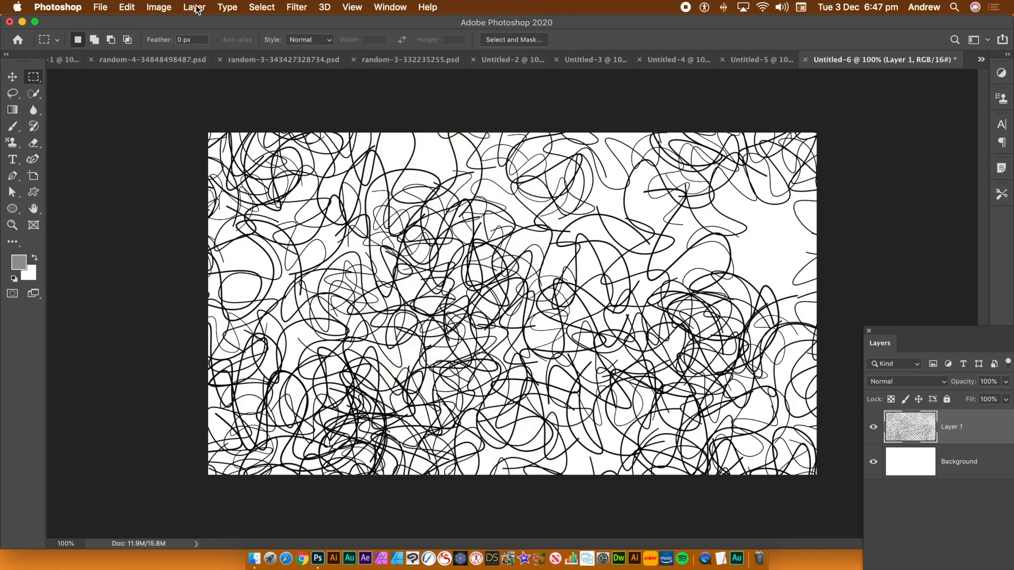
- Apply a second wavy-line Random Fill to Layer 1 with the same settings to make the tangle denser
left_click(126, 8)
left_click(137, 209)
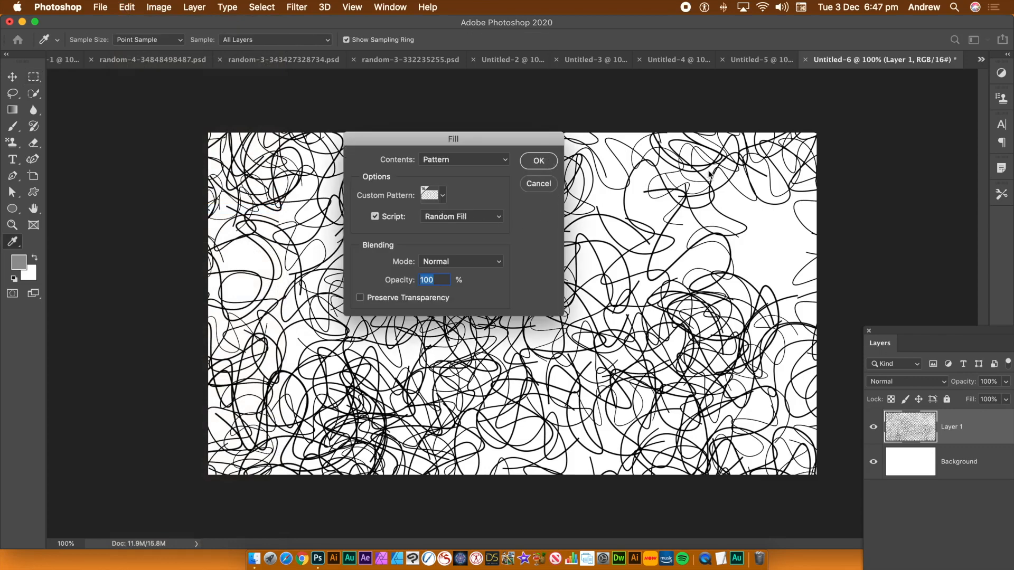
key("Return")
left_click(750, 168)
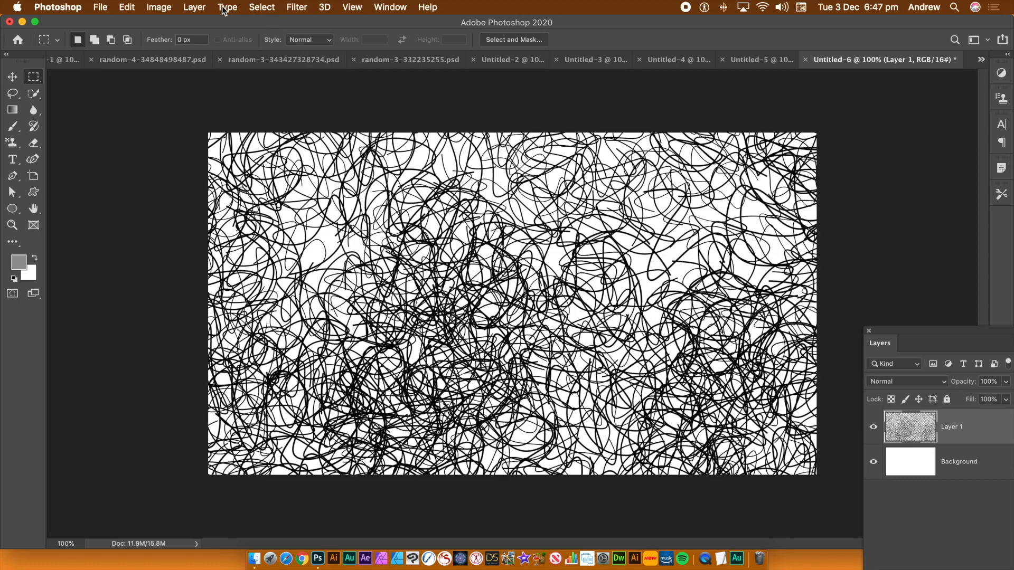
- Convert the wavy-line layer, Layer 1, to a smart object
left_click(191, 7)
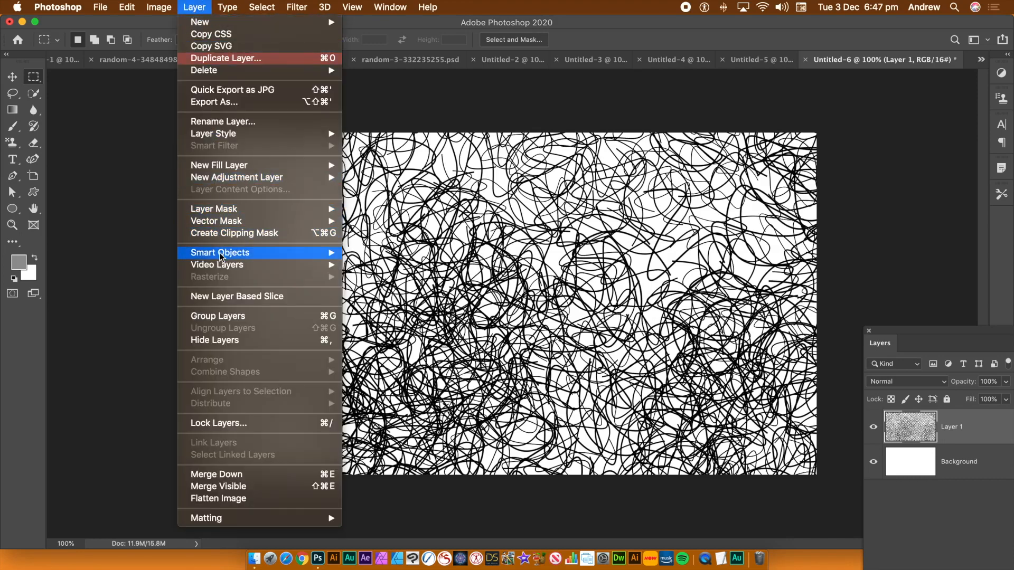
mouse_move(220, 254)
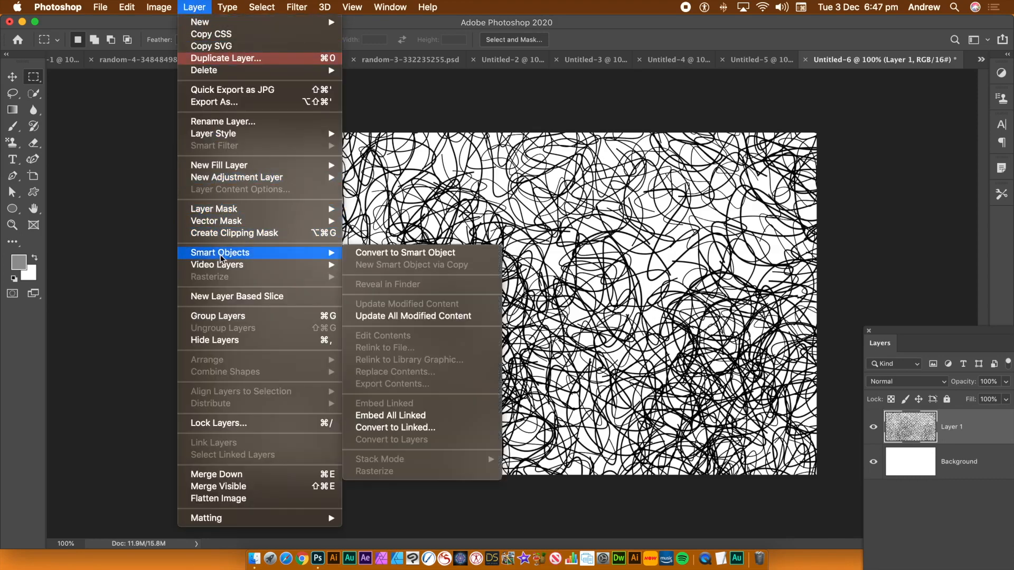
left_click(384, 257)
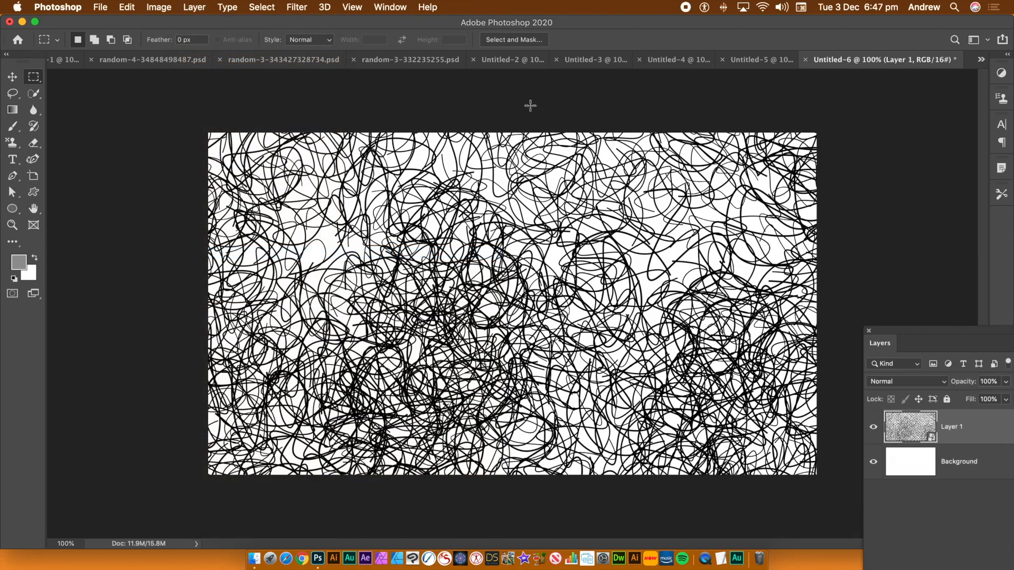
- Add a Bevel & Emboss effect to Layer 1 and set its gloss contour to the straight linear shape
left_click(190, 7)
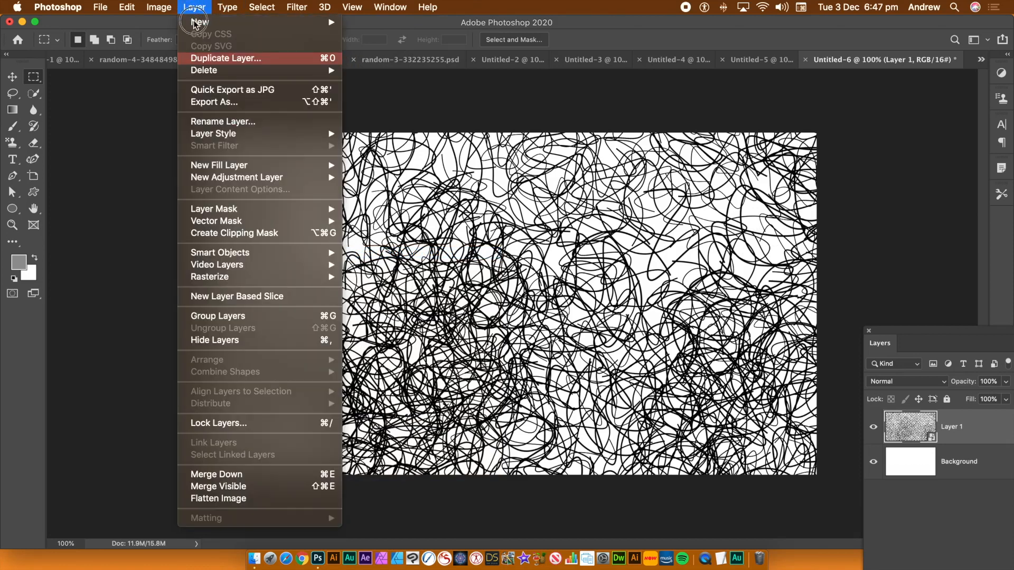
left_click(213, 134)
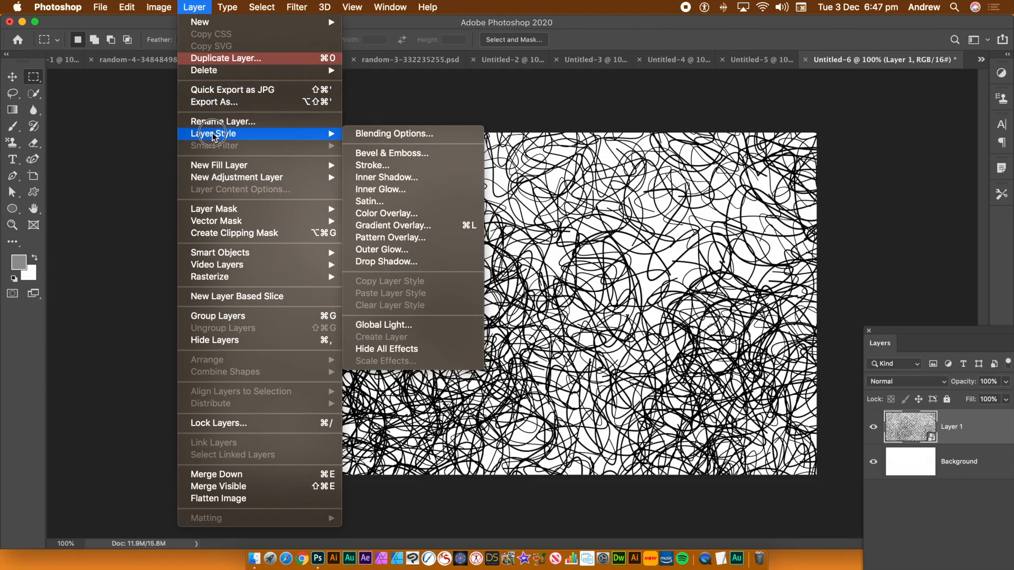
left_click(406, 154)
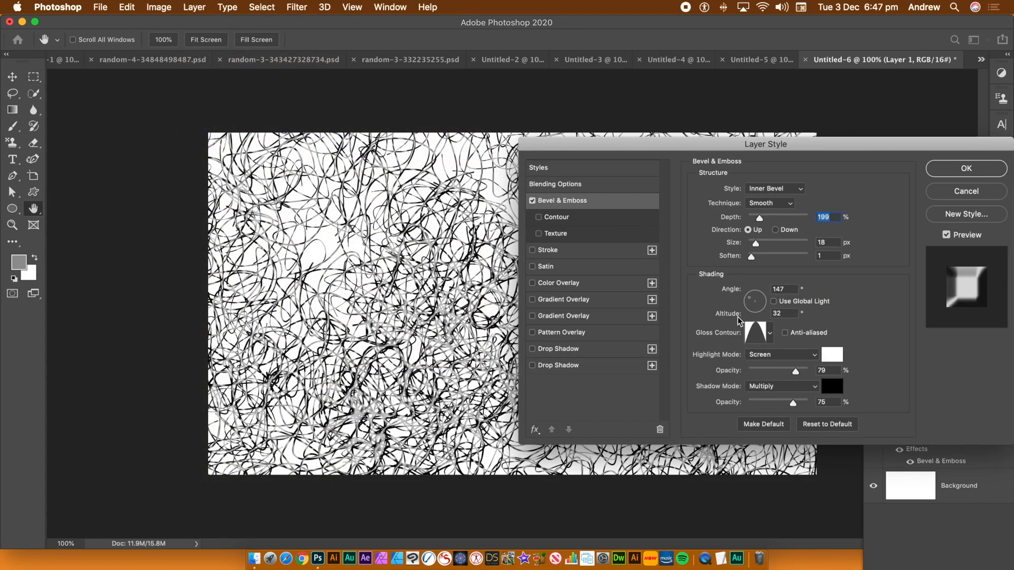
left_click(769, 336)
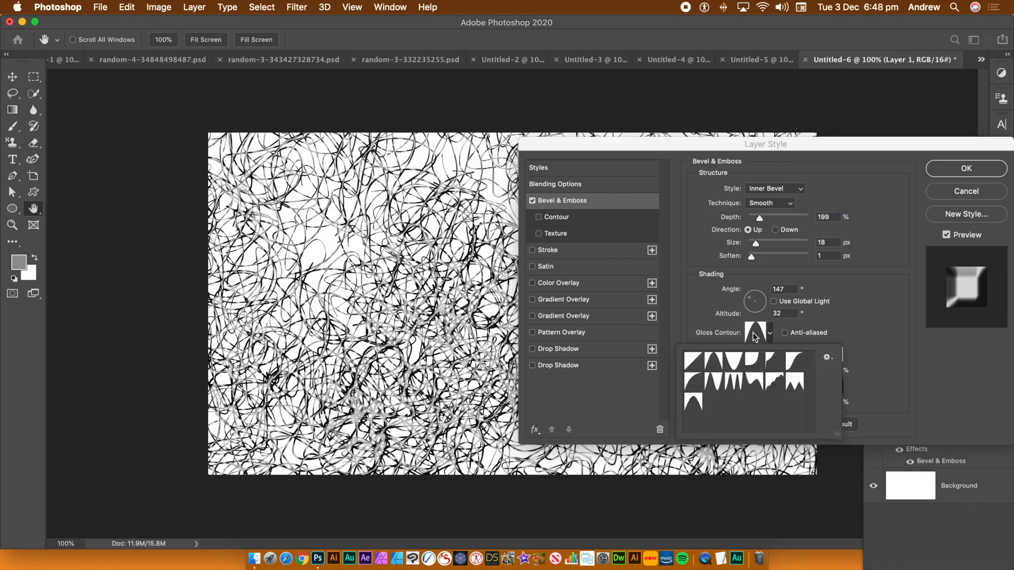
left_click(695, 362)
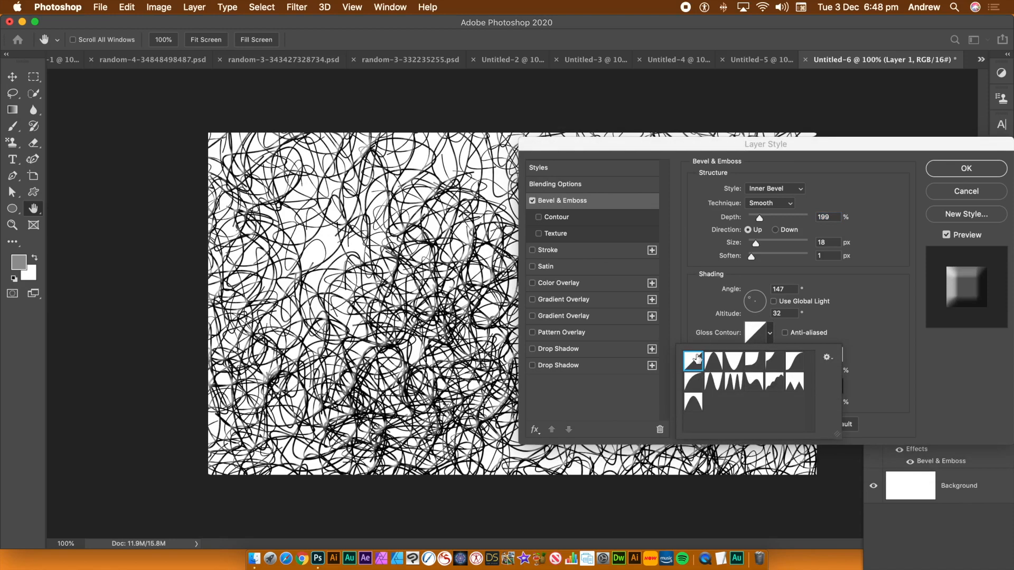
left_click(855, 296)
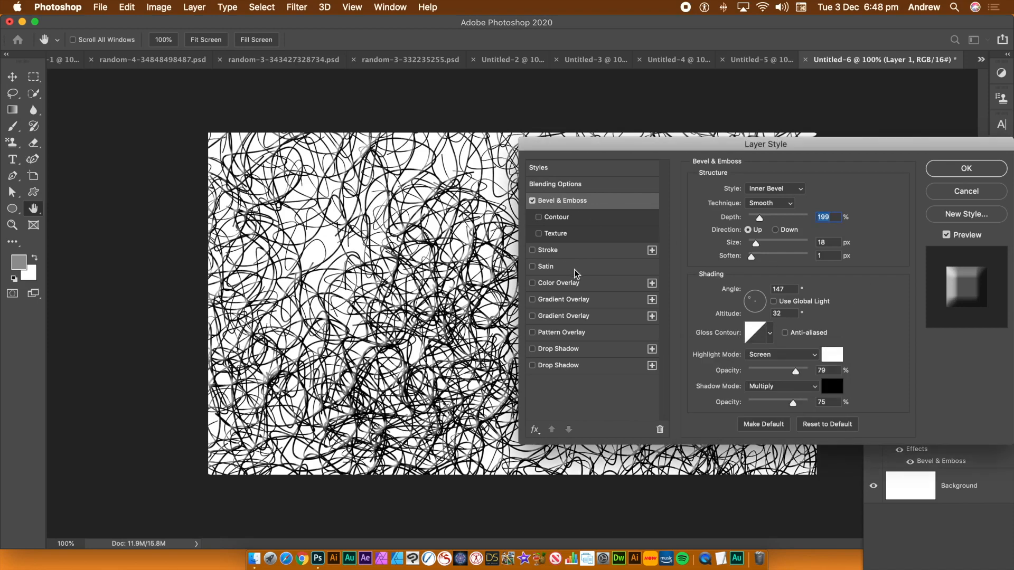
- Add a Drop Shadow to Layer 1 and reposition it on the canvas to an angle of 141° and a distance of 6 px
left_click(532, 349)
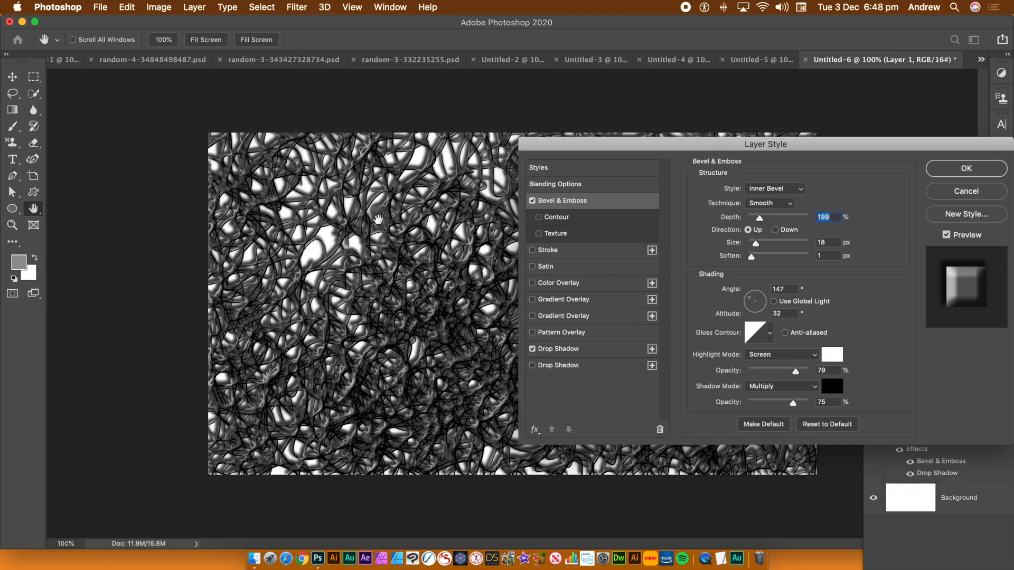
left_click(566, 350)
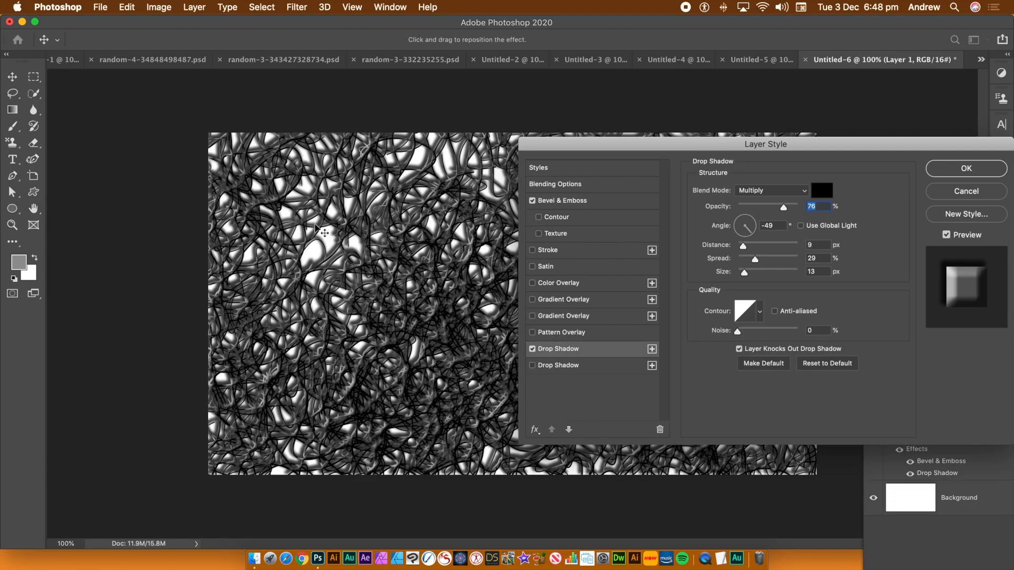
left_click_drag(339, 226, 349, 231)
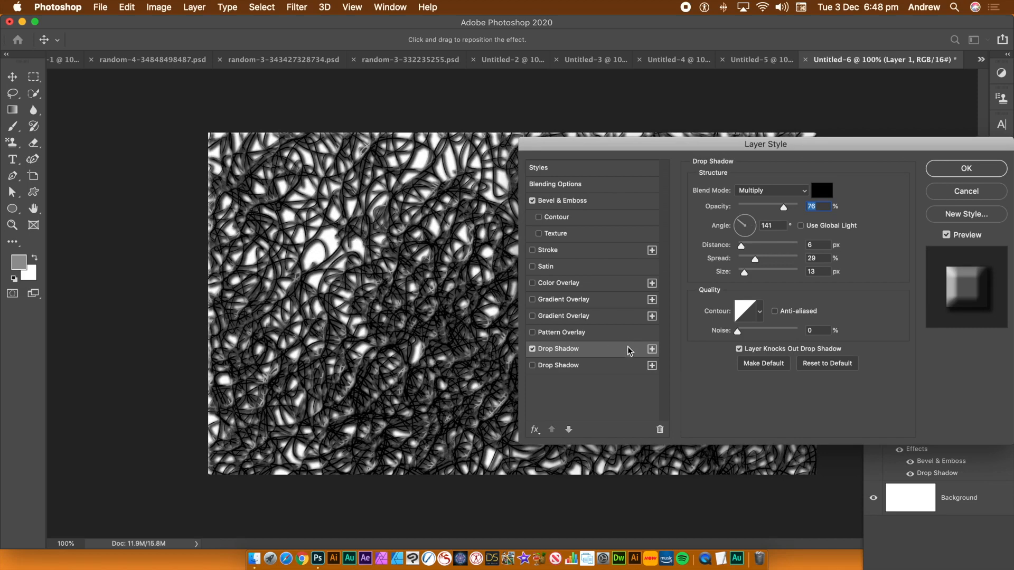
- Try several contour shapes on the drop shadow and return it to the straight linear contour
left_click(761, 312)
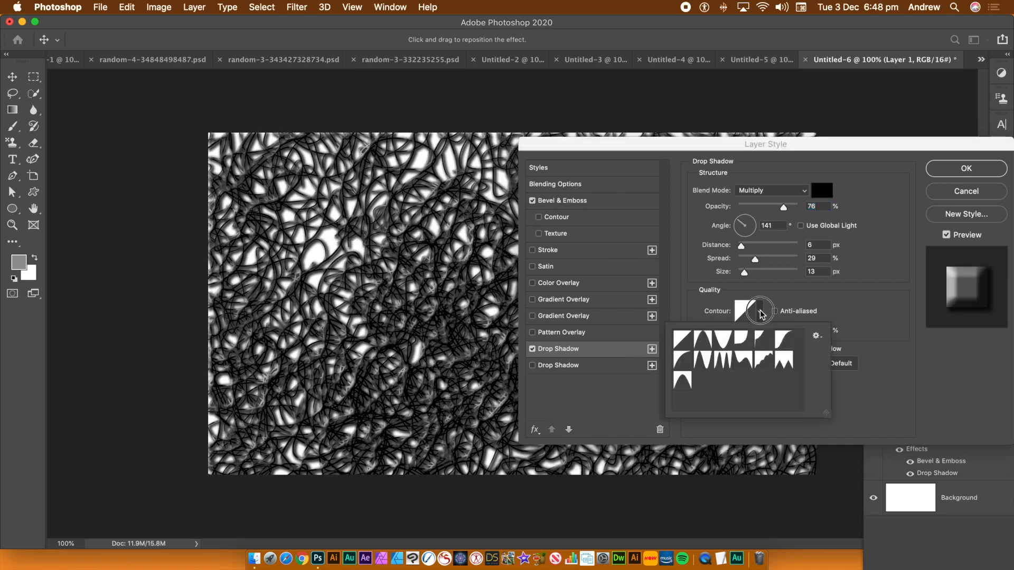
left_click(728, 340)
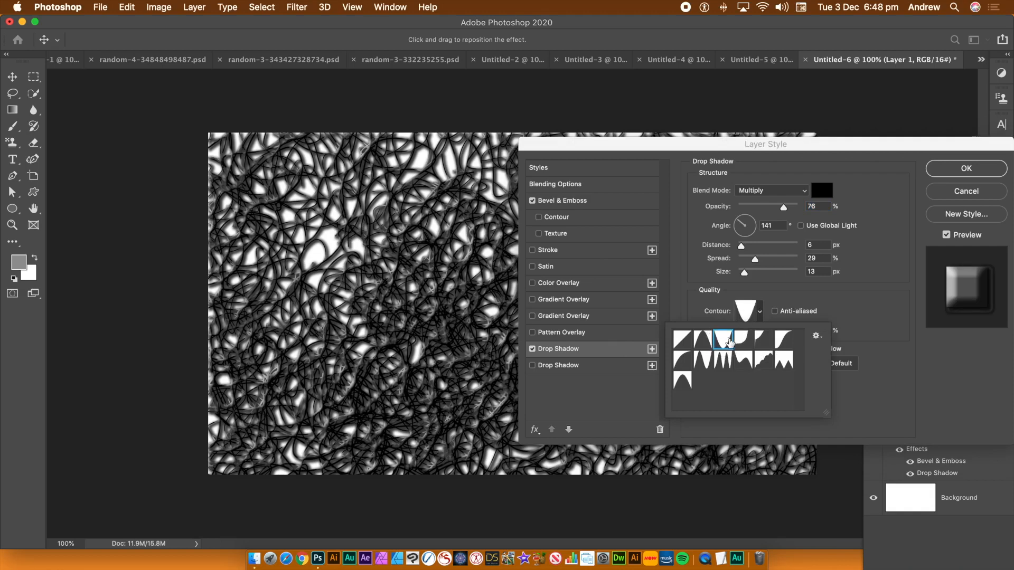
left_click(742, 342)
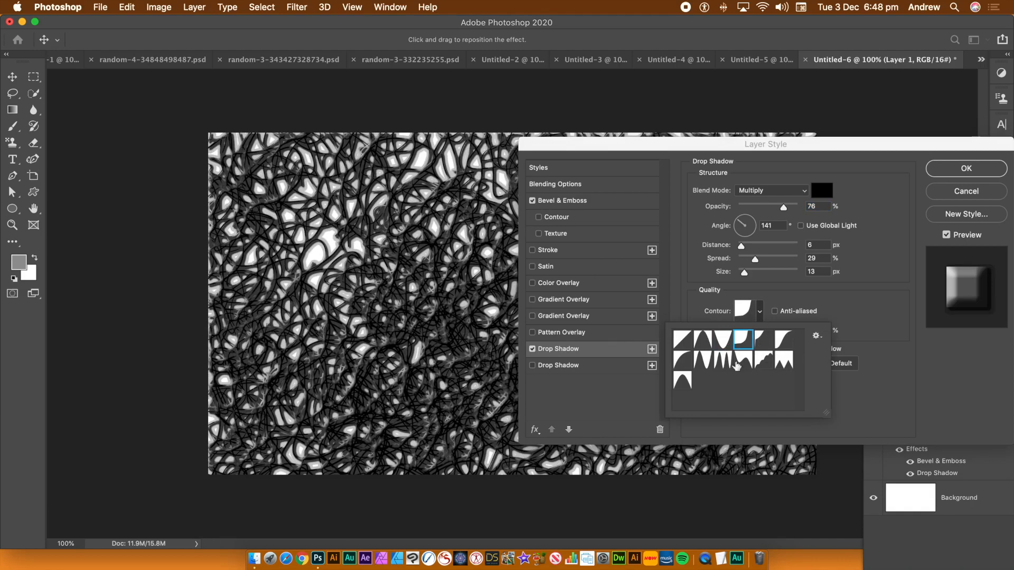
left_click(706, 363)
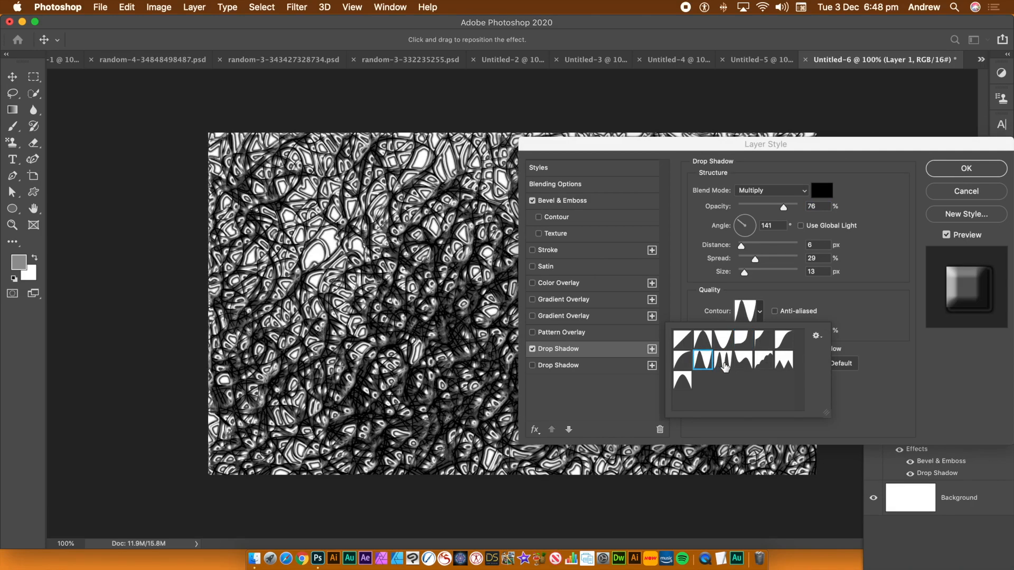
left_click(725, 364)
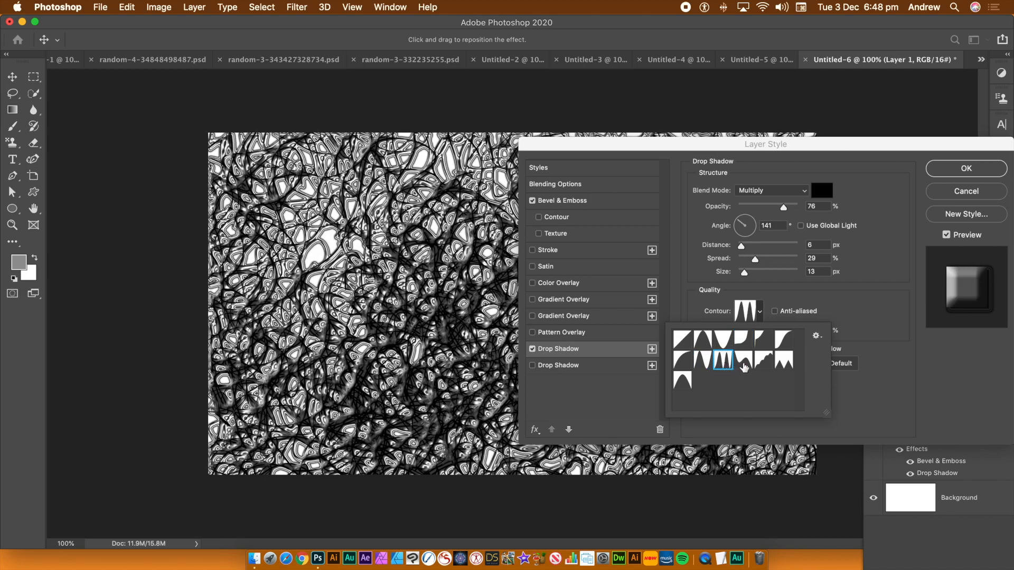
left_click(747, 364)
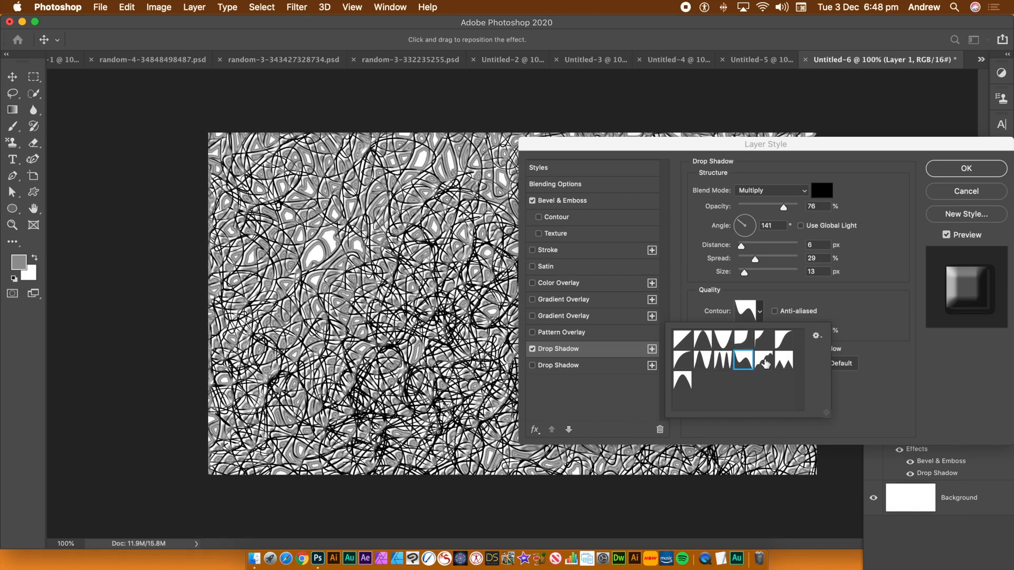
left_click(766, 363)
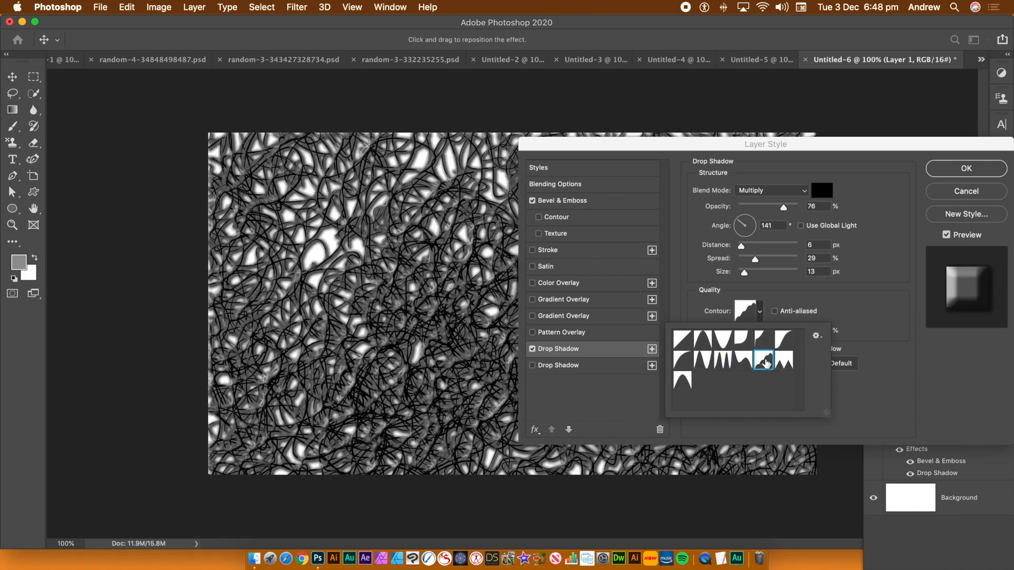
left_click(682, 342)
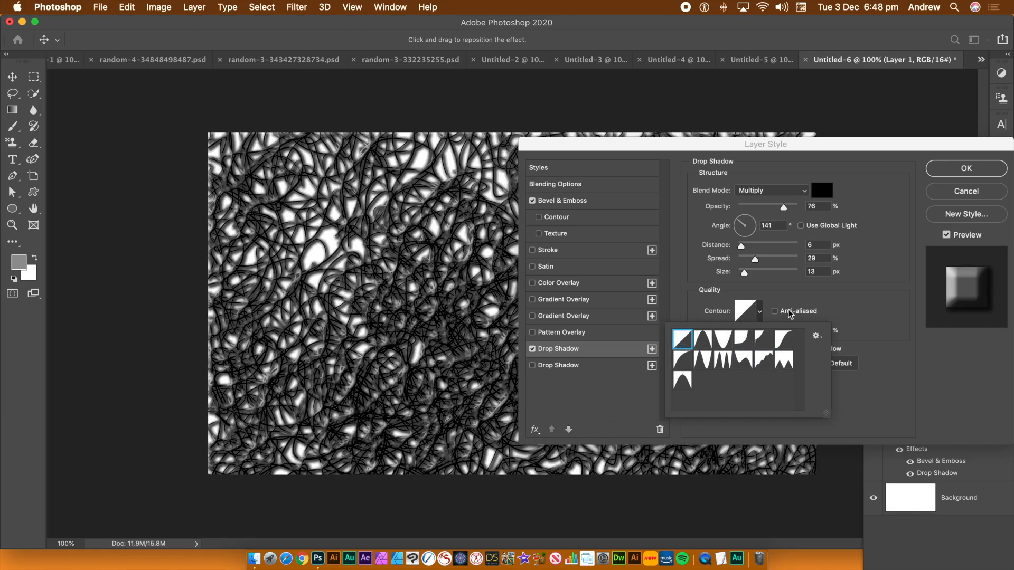
left_click(871, 331)
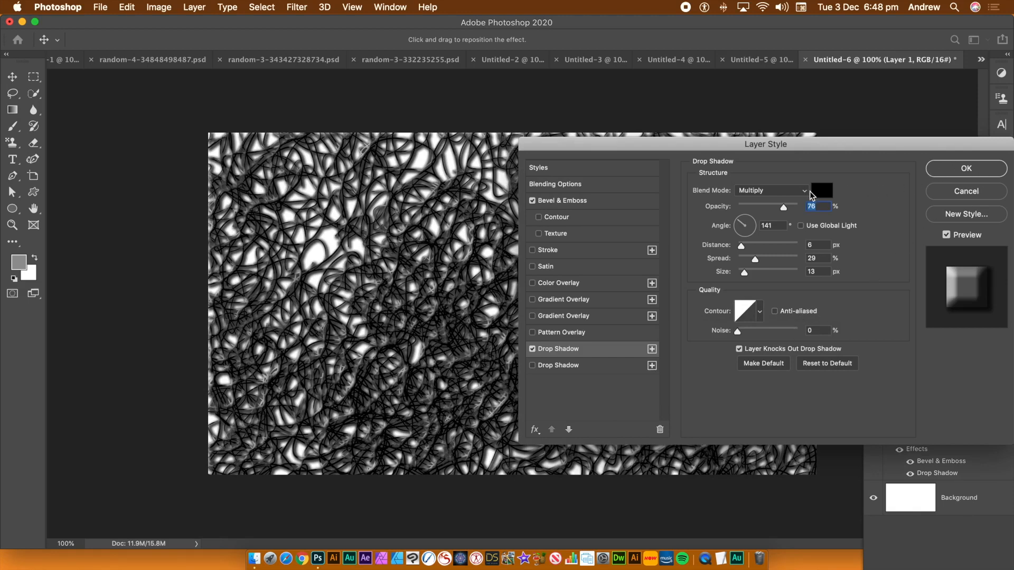
- Apply the layer style and convert Layer 1 with its effects into a new smart object
left_click(972, 170)
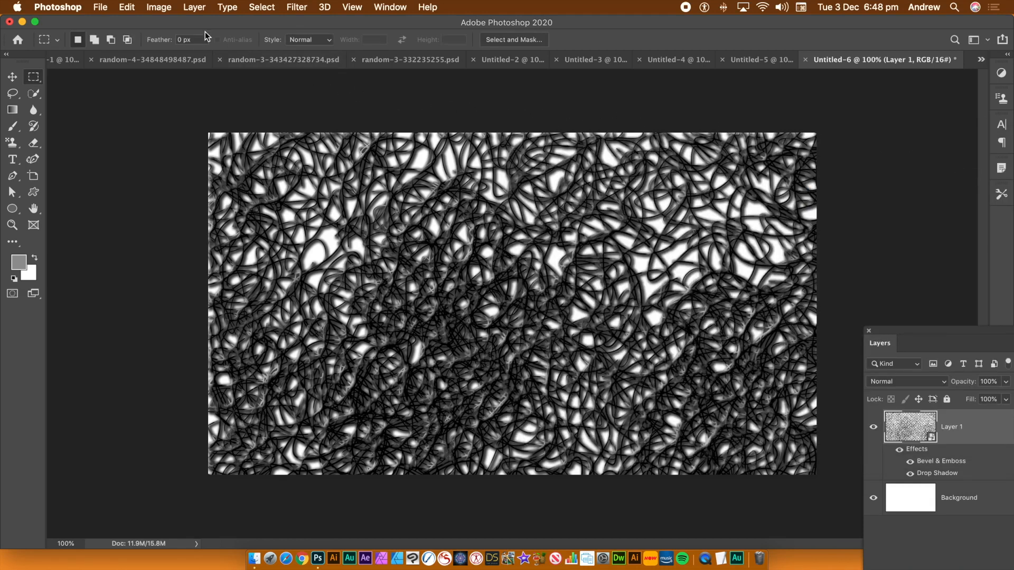
left_click(194, 8)
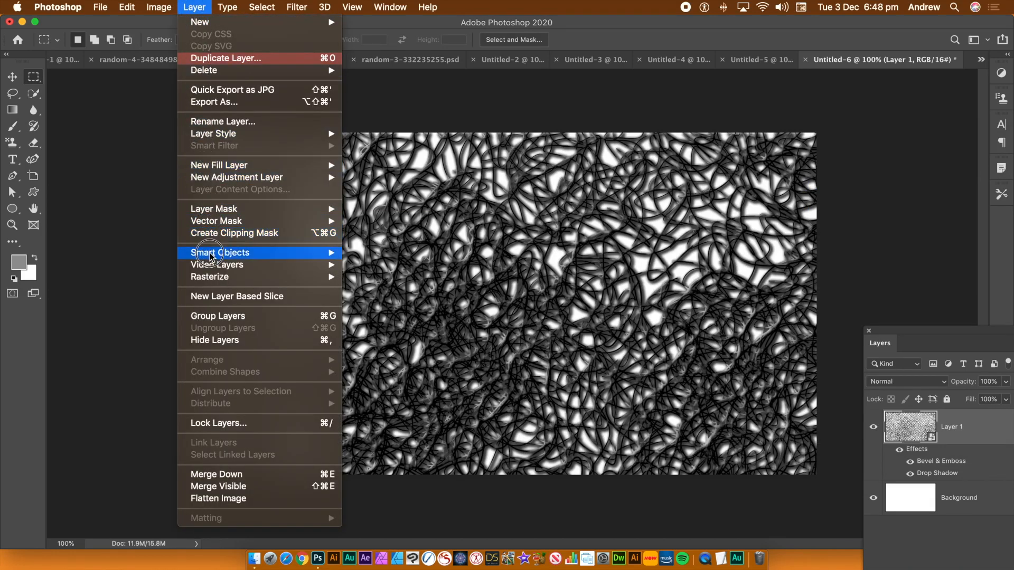
mouse_move(214, 254)
left_click(394, 255)
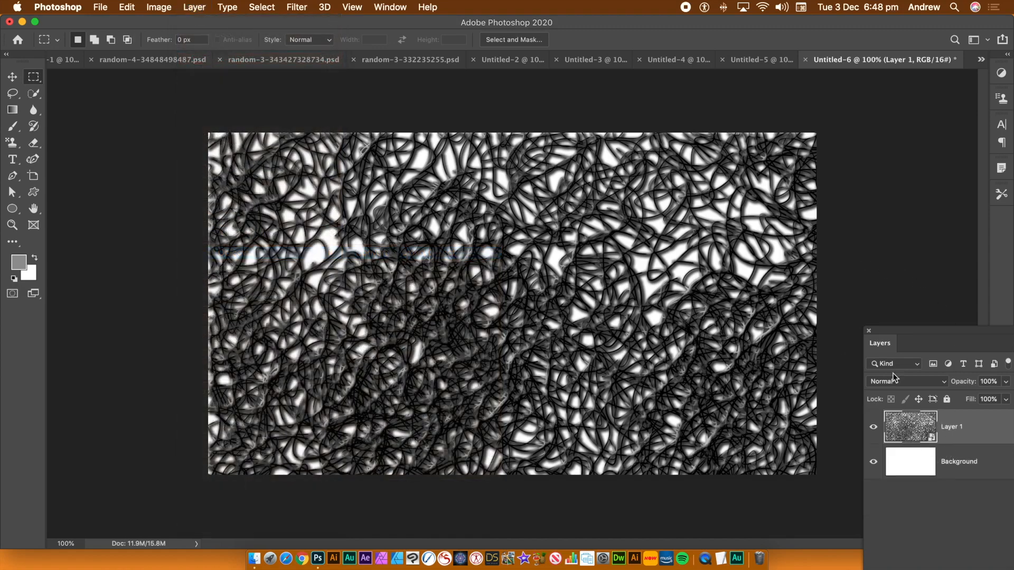
- Start warping Layer 1, pull its upper edge down into a curve, and add a crosswise split near the middle of the artwork
left_click(123, 9)
mouse_move(137, 306)
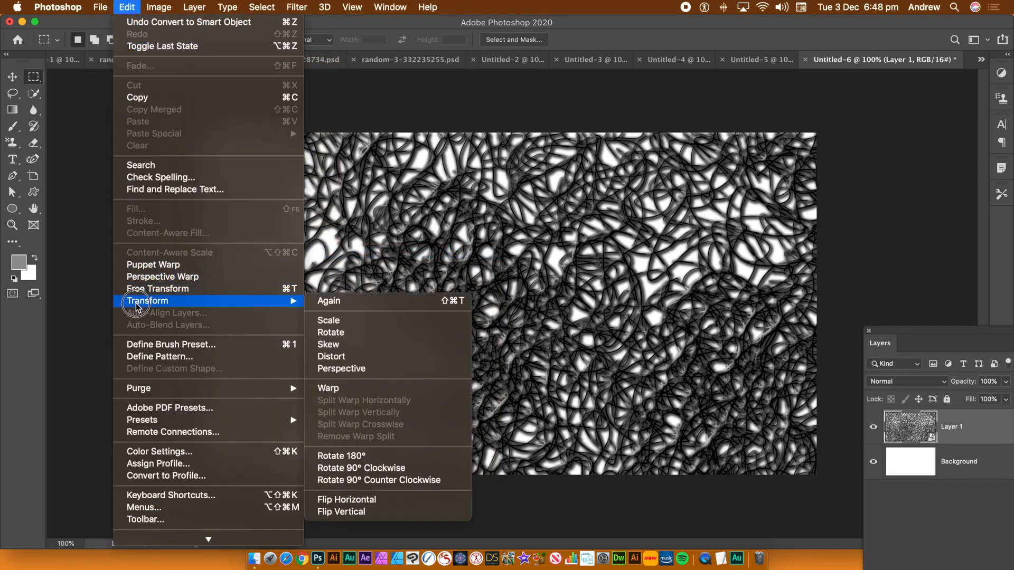
left_click(349, 389)
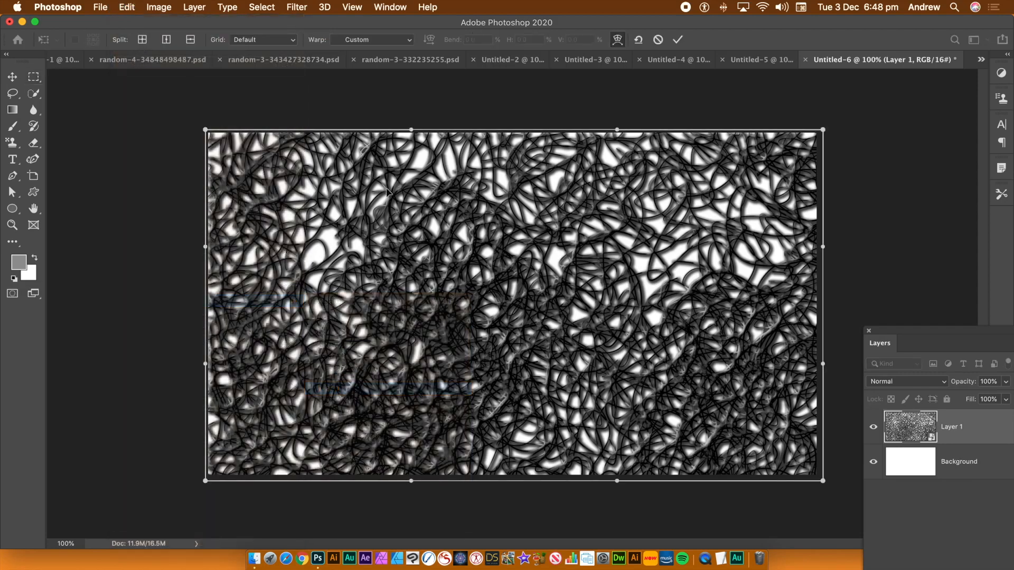
left_click_drag(411, 130, 401, 219)
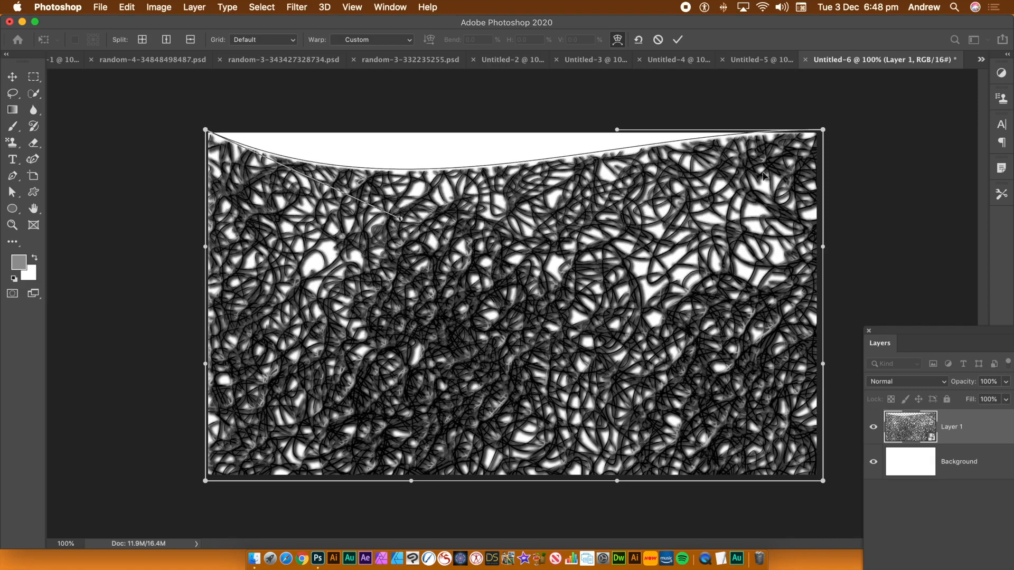
right_click(520, 284)
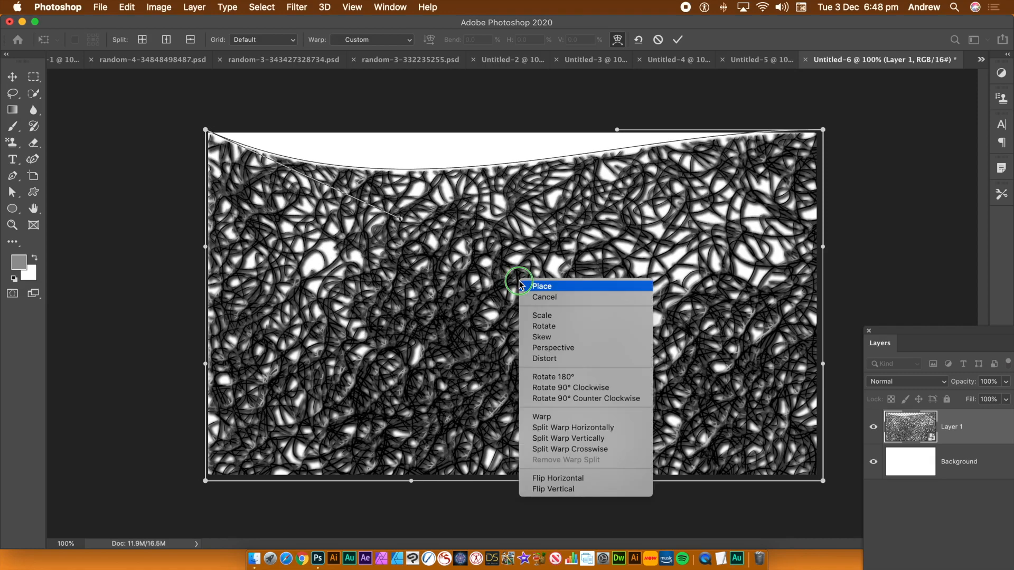
left_click(553, 450)
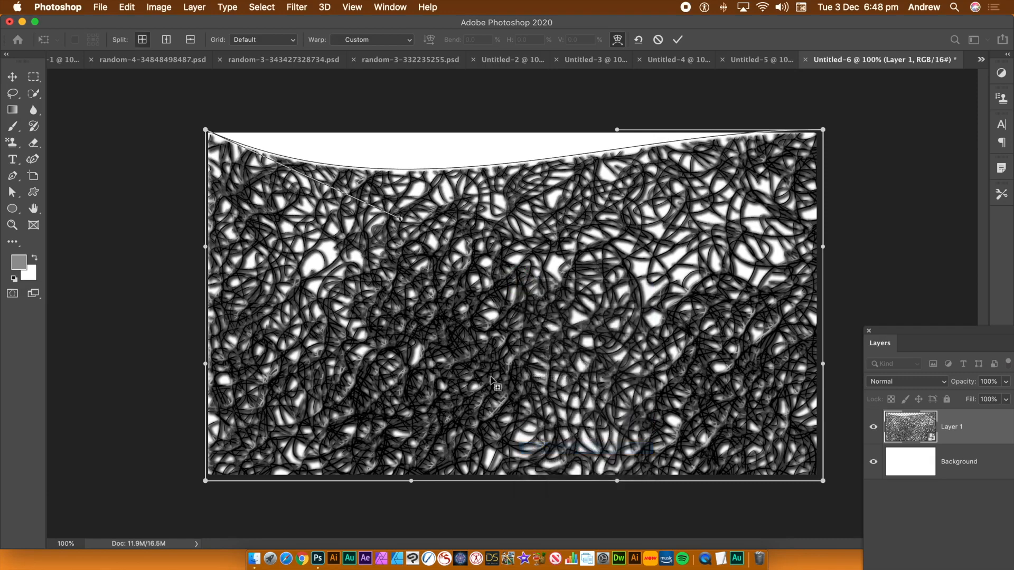
left_click(458, 331)
- Add a second crosswise warp split at the artwork's upper right and pull the two upper grid intersections outward and upward
right_click(562, 267)
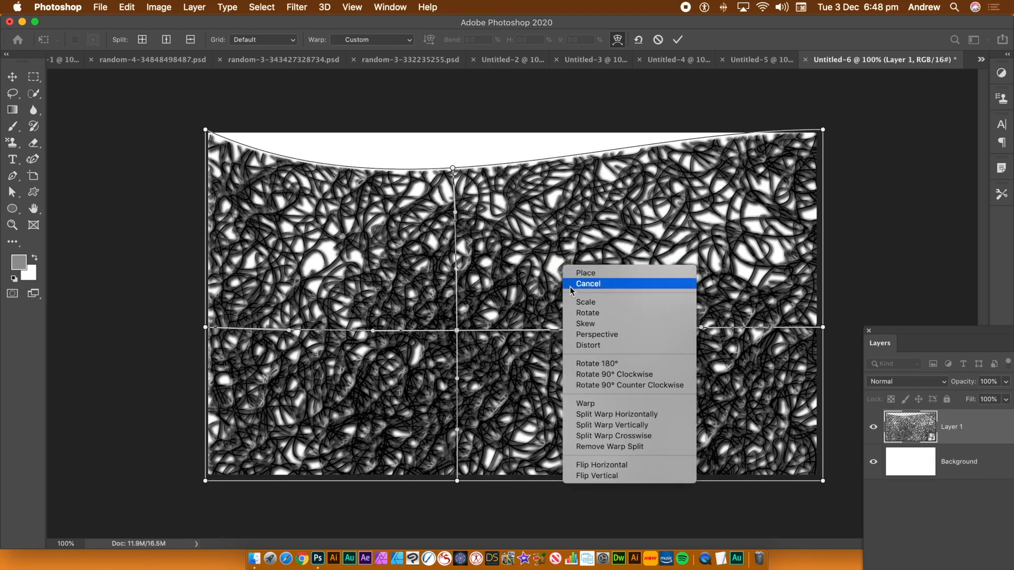
left_click(592, 436)
left_click(627, 248)
left_click_drag(626, 248, 664, 194)
left_click_drag(456, 256, 352, 201)
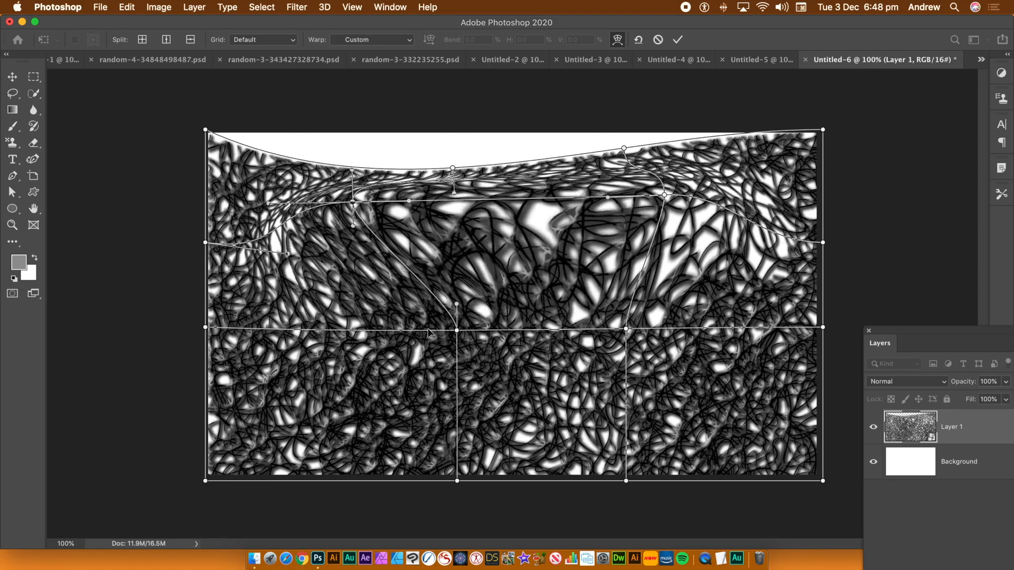
- Nudge the central warp intersection up, pull the lower edge's split point up and left into an arch, and apply the warp
mouse_move(457, 331)
left_mouse_down()
mouse_move(350, 436)
mouse_move(461, 317)
left_mouse_up()
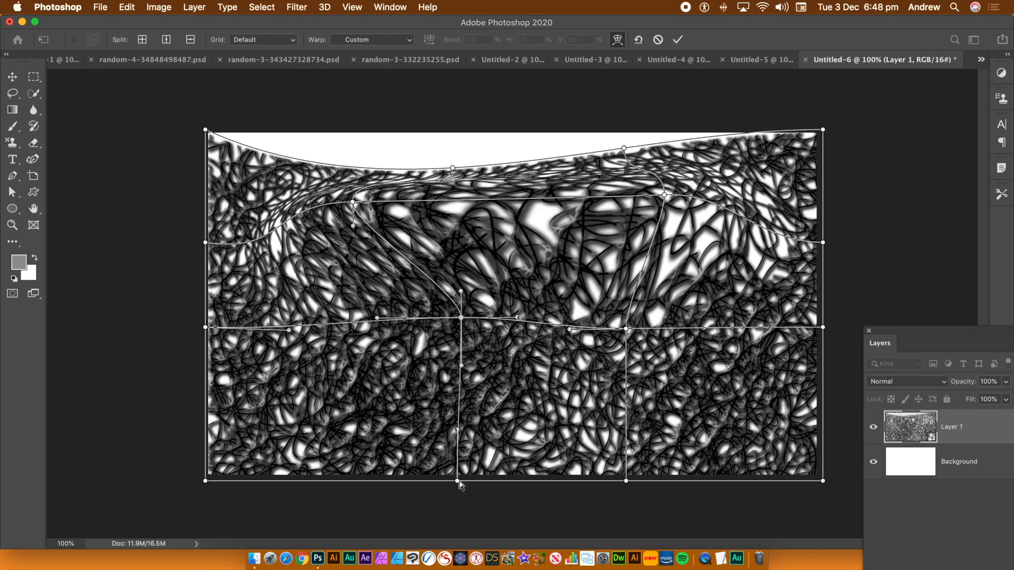
left_click_drag(457, 481, 401, 411)
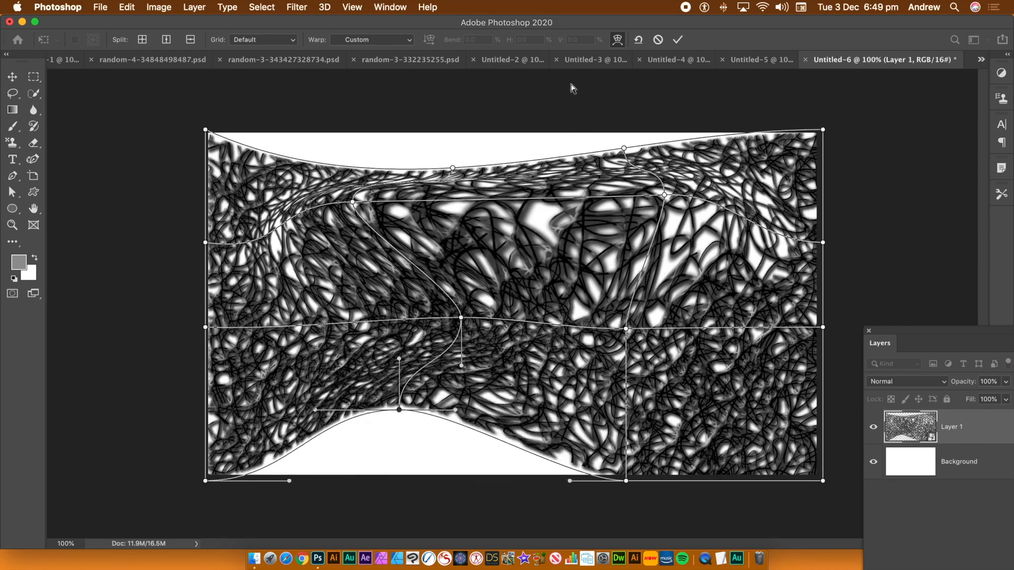
left_click(679, 42)
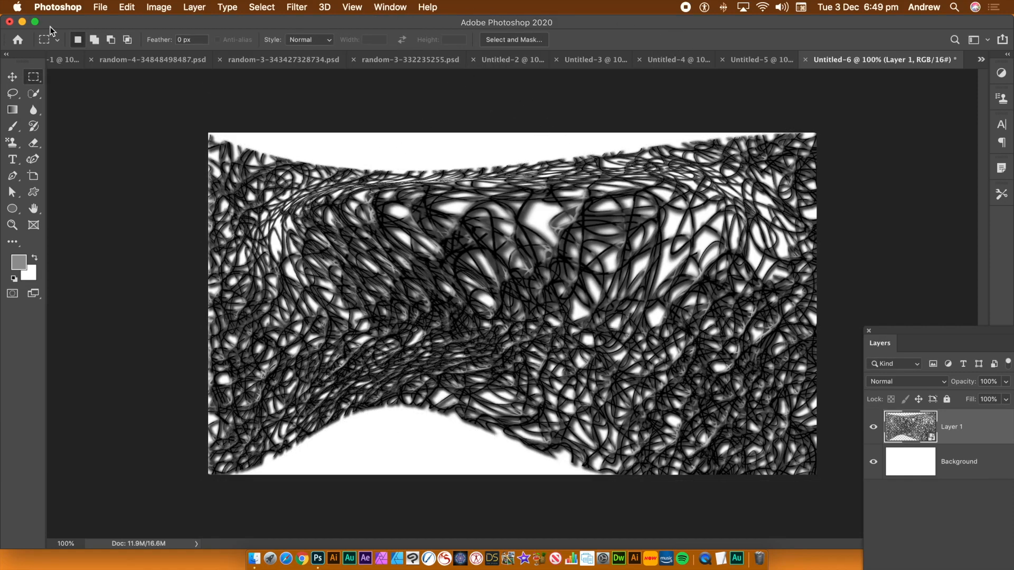
- Duplicate the warped Layer 1 into four offset, overlapping copies that fill the canvas
left_click(12, 77)
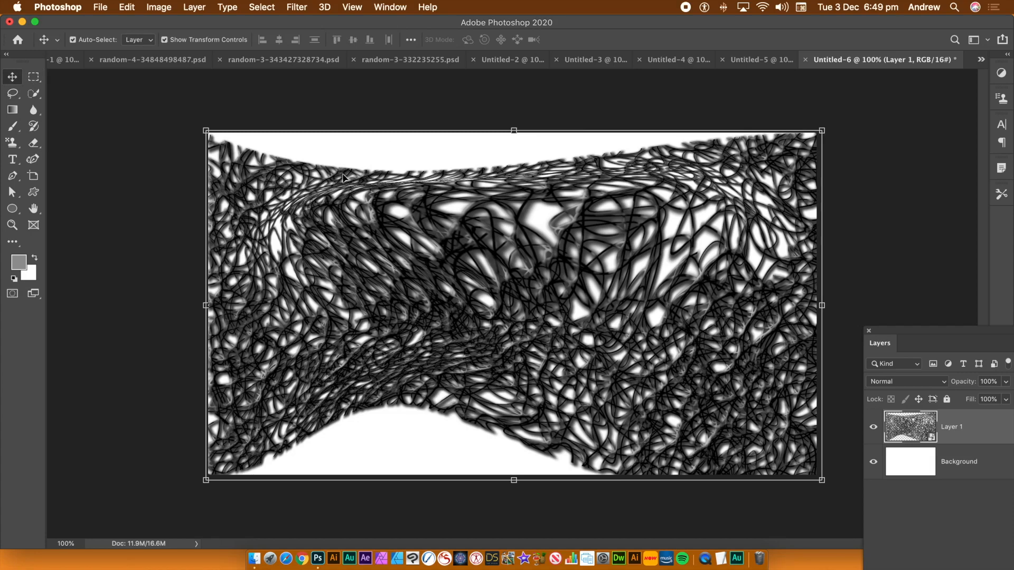
left_click_drag(344, 177, 270, 118)
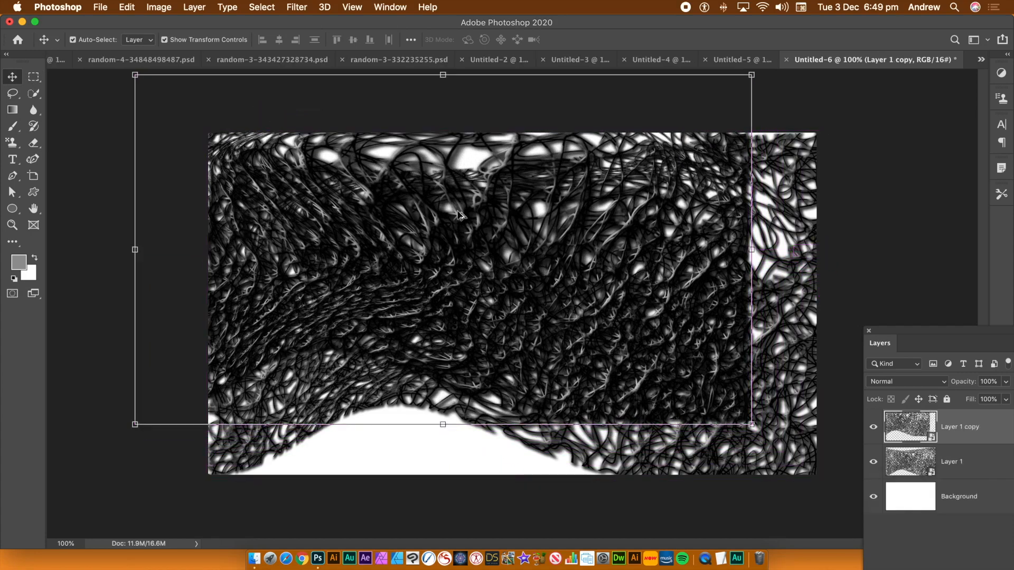
left_click_drag(479, 210, 412, 362)
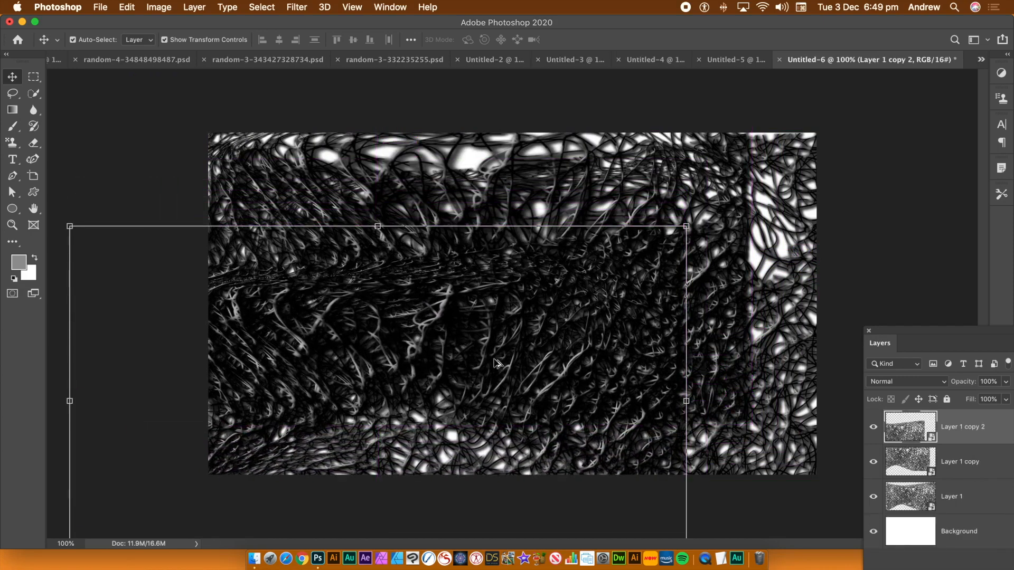
left_click_drag(434, 331, 682, 138)
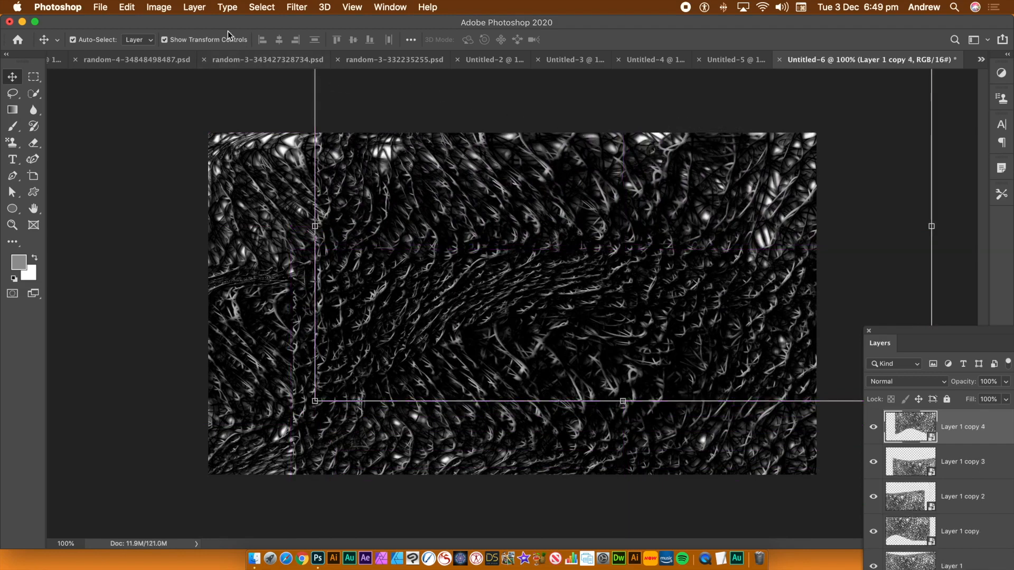
- Apply a Bevel & Emboss effect to Layer 1 copy 4, leaving the Color Overlay turned off
left_click(195, 7)
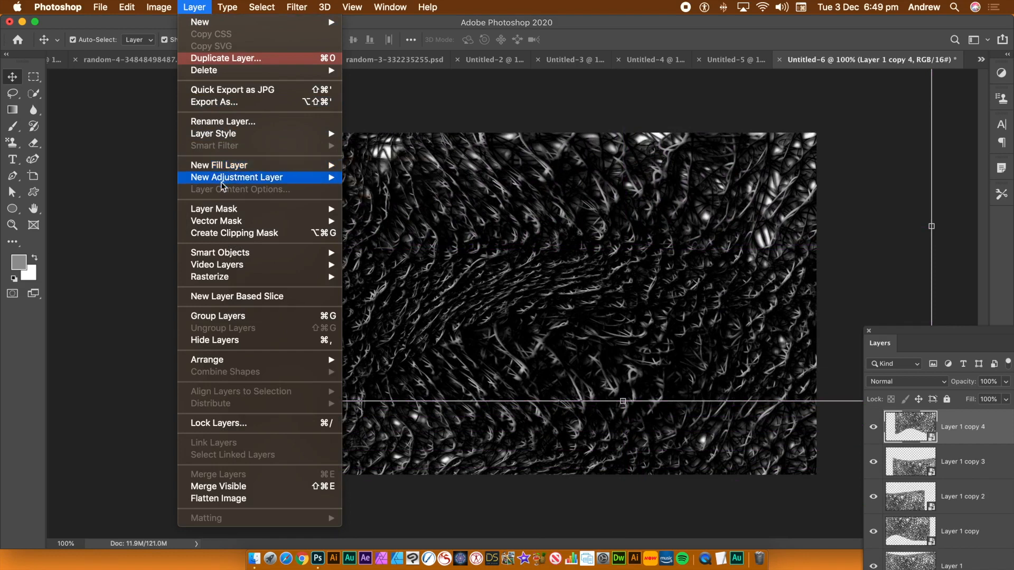
mouse_move(235, 138)
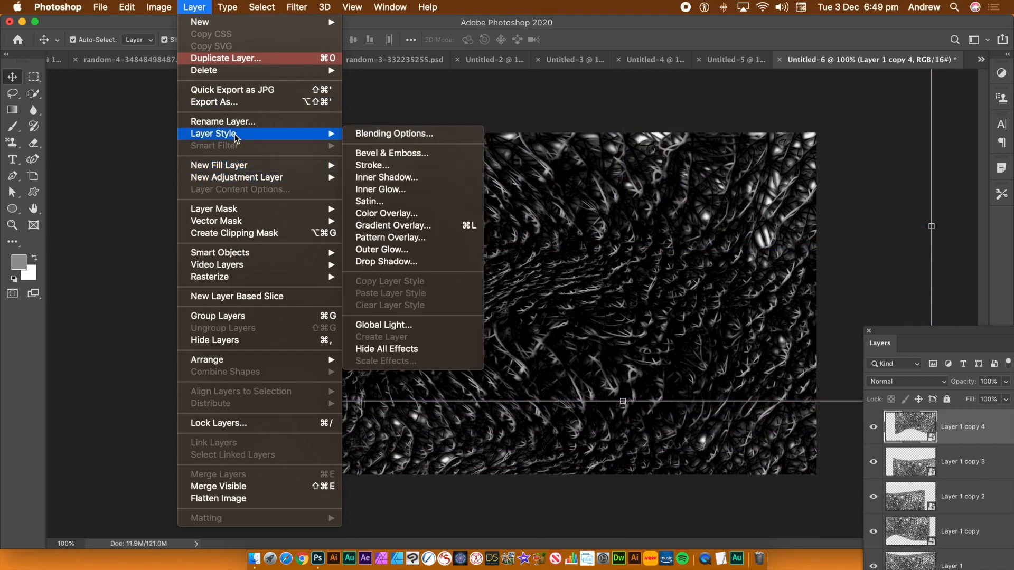
left_click(386, 214)
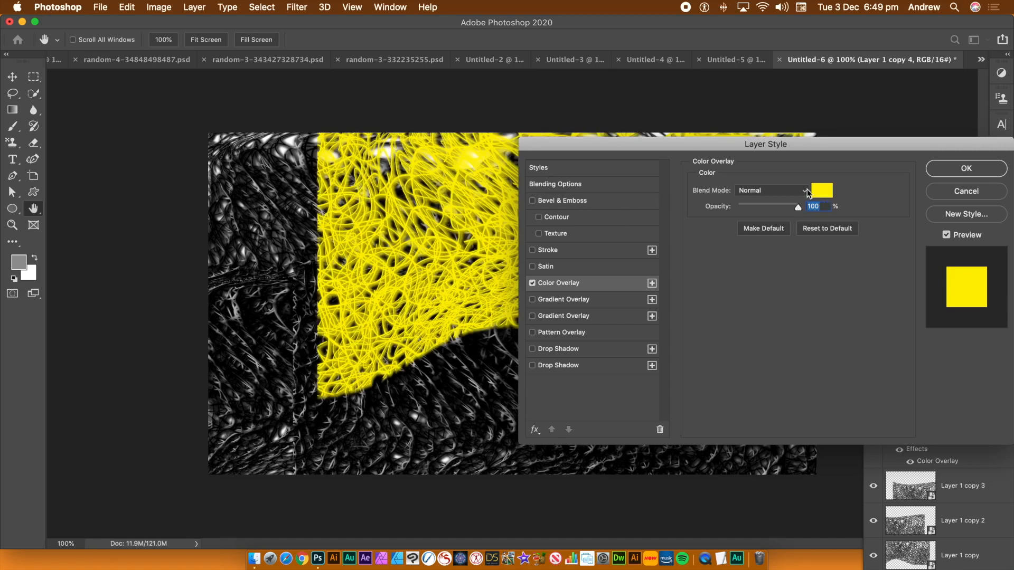
left_click(533, 284)
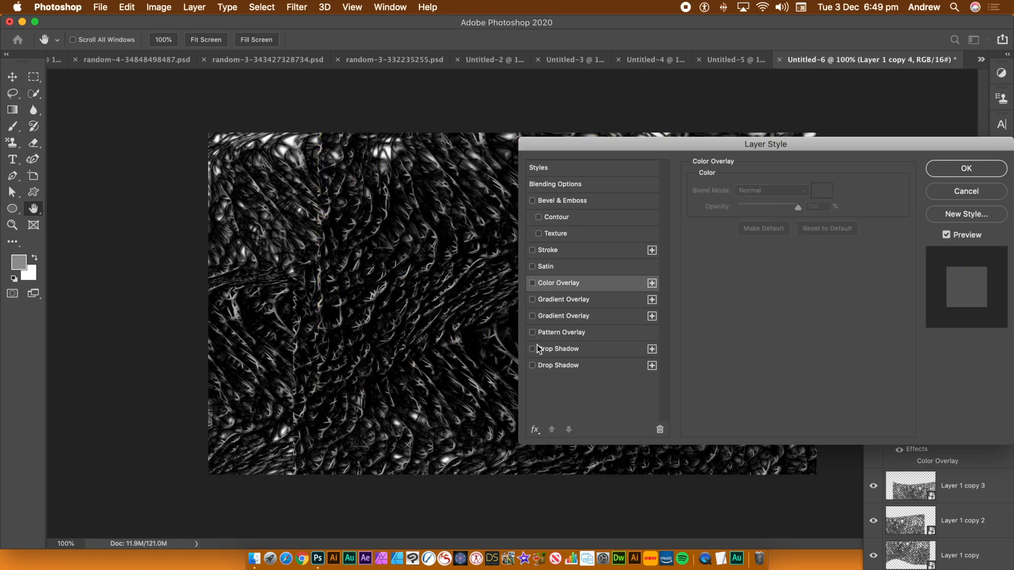
left_click(532, 201)
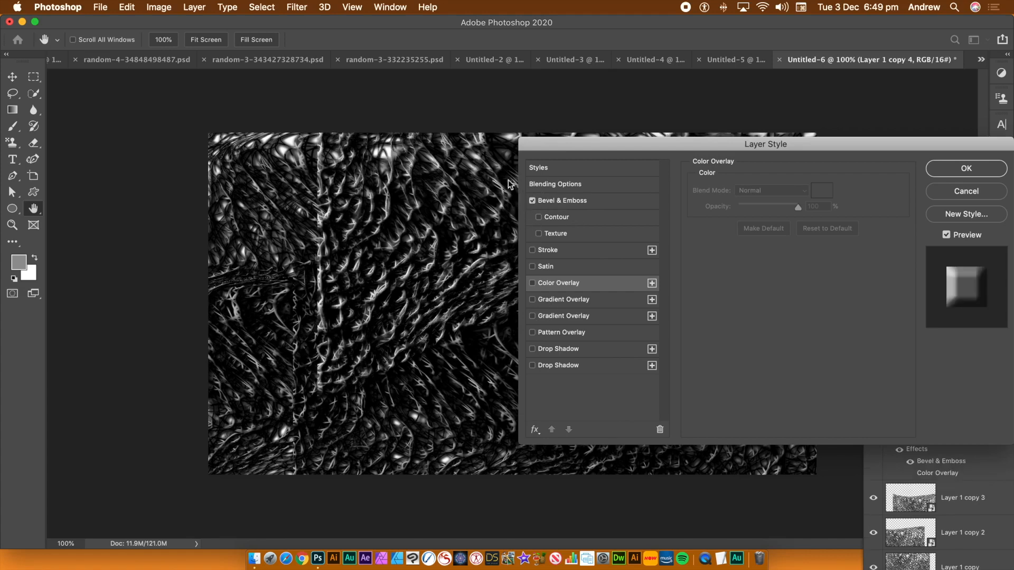
left_click_drag(558, 148, 681, 154)
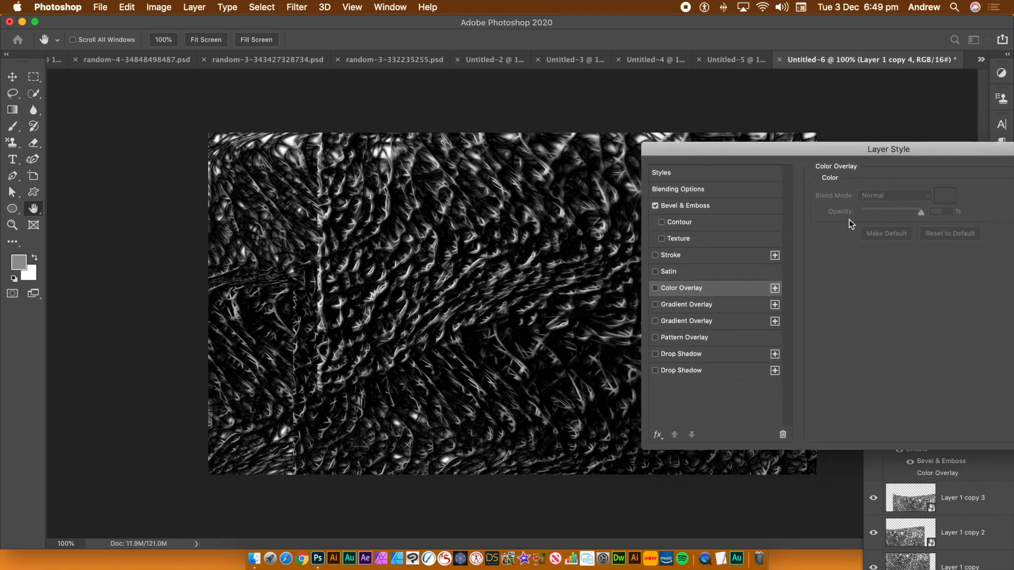
left_click_drag(861, 155, 504, 152)
left_click(729, 175)
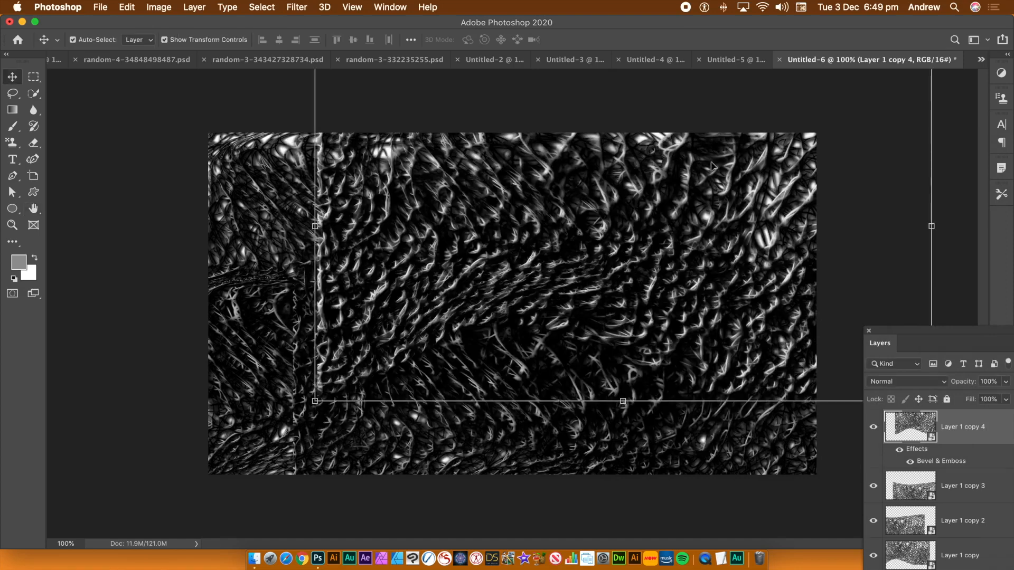
- Move the bevelled Layer 1 copy 4 left and slightly down so it spans the canvas width
left_click(169, 169)
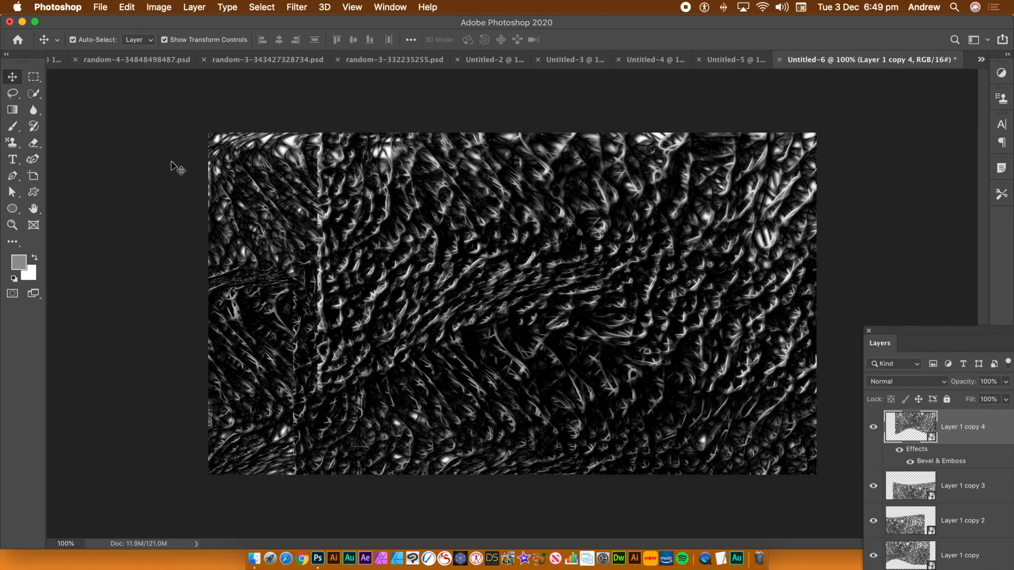
left_click(389, 176)
left_click_drag(390, 176, 282, 203)
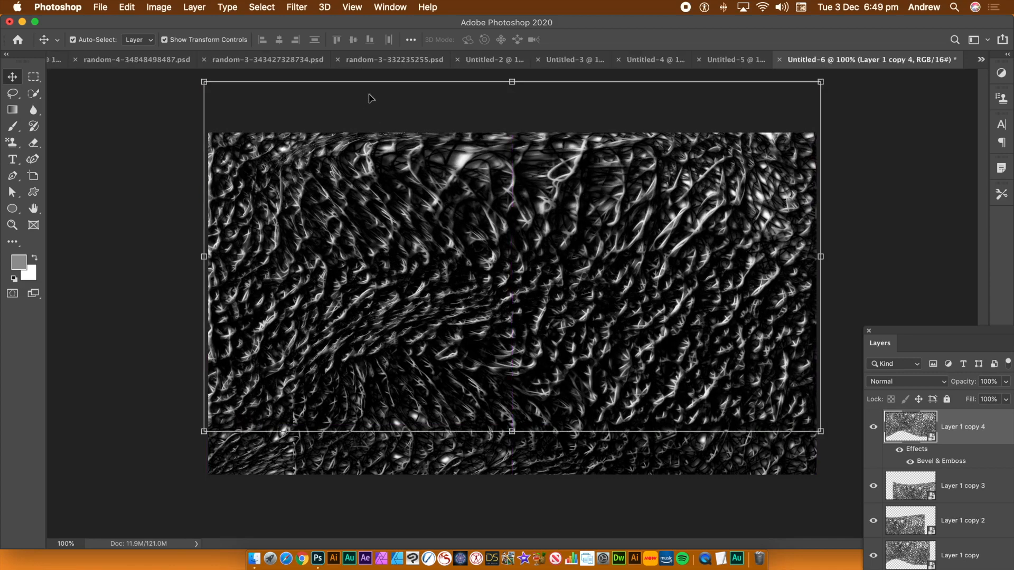
- Flatten the image and apply the Oil Paint filter again with its last settings
left_click(195, 7)
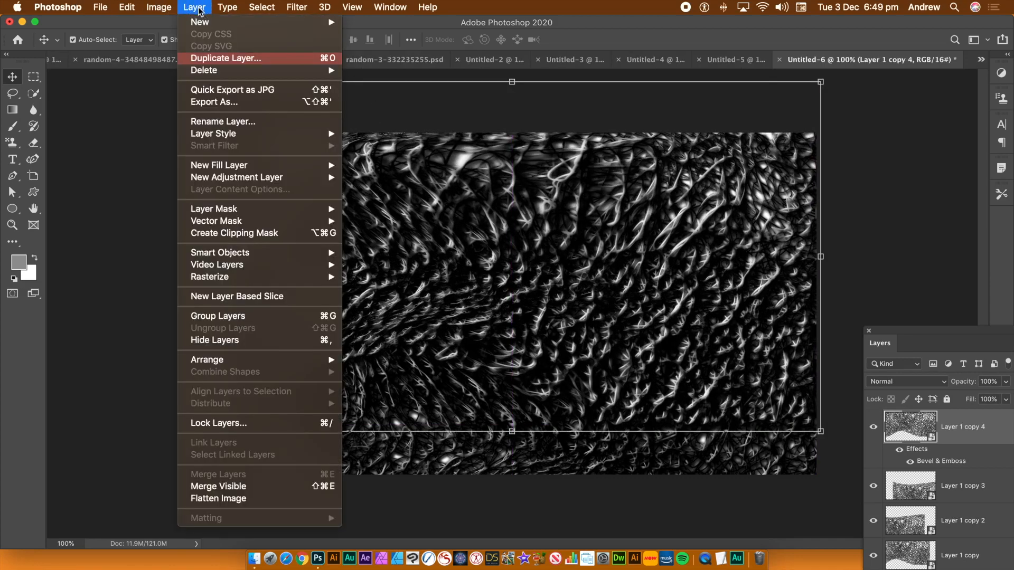
left_click(218, 499)
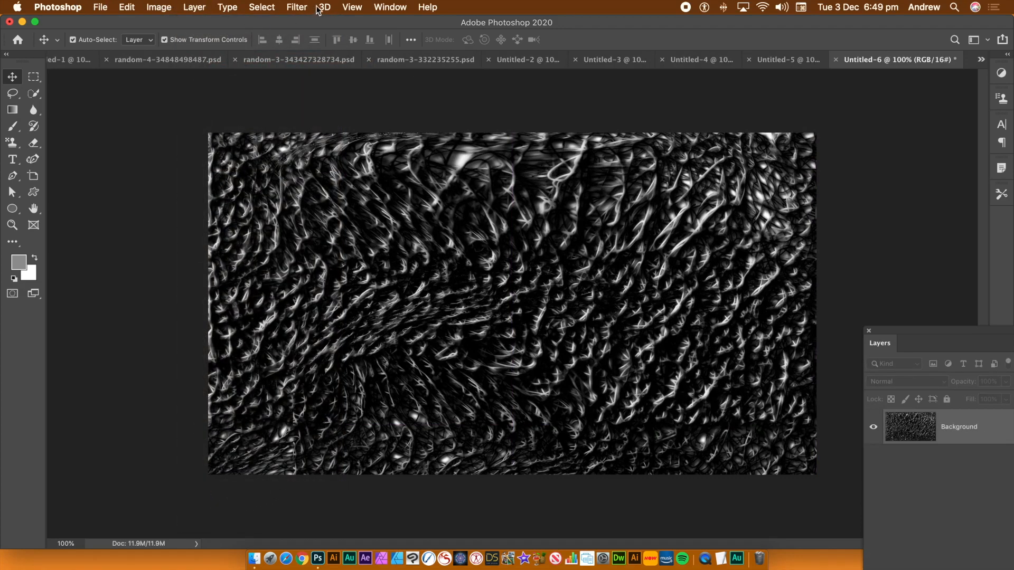
left_click(299, 8)
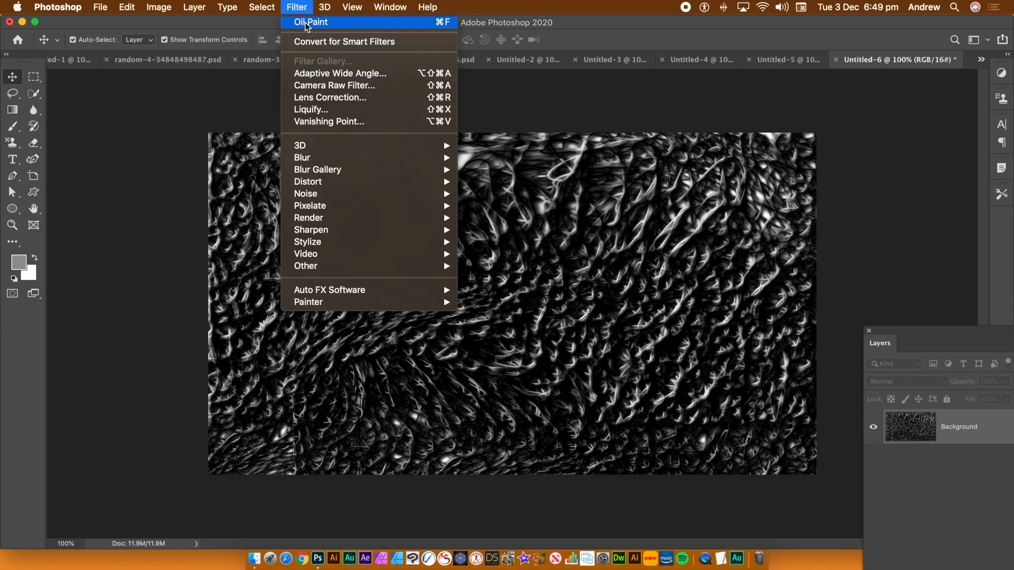
left_click(305, 23)
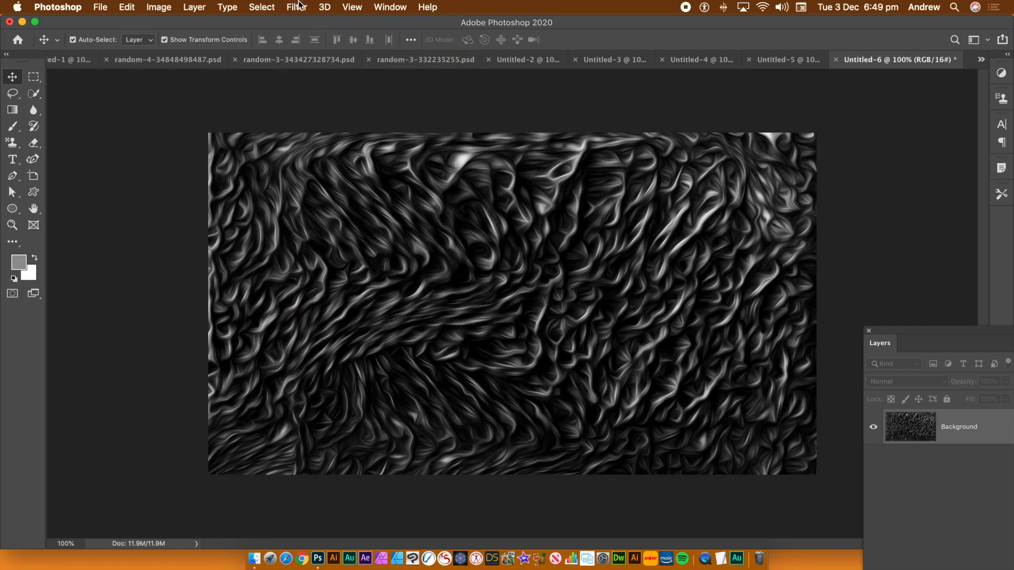
- Colorize the flattened image teal with Hue/Saturation, using hue 171, saturation 81 and lightness 4
left_click(165, 9)
mouse_move(170, 42)
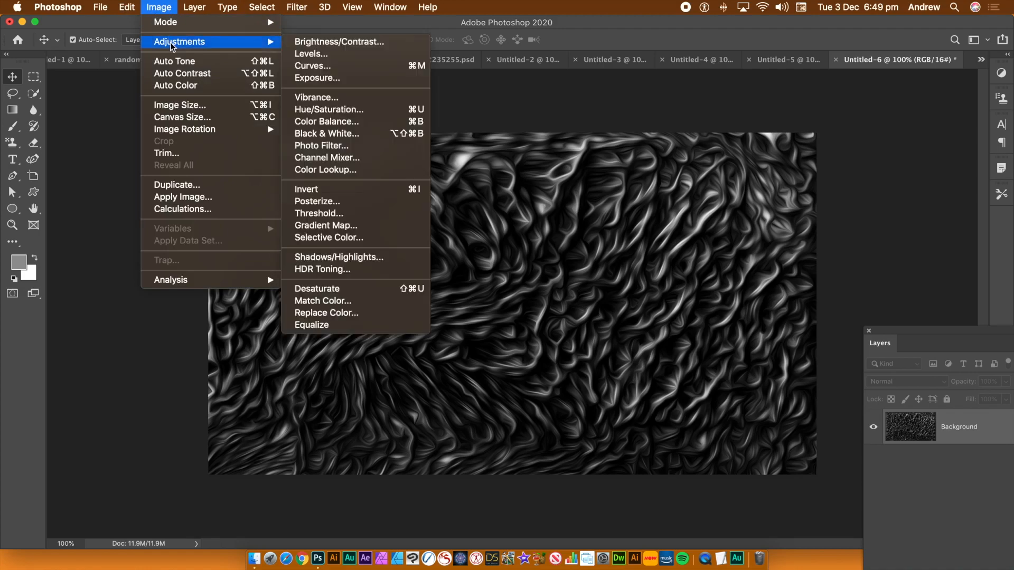
left_click(359, 110)
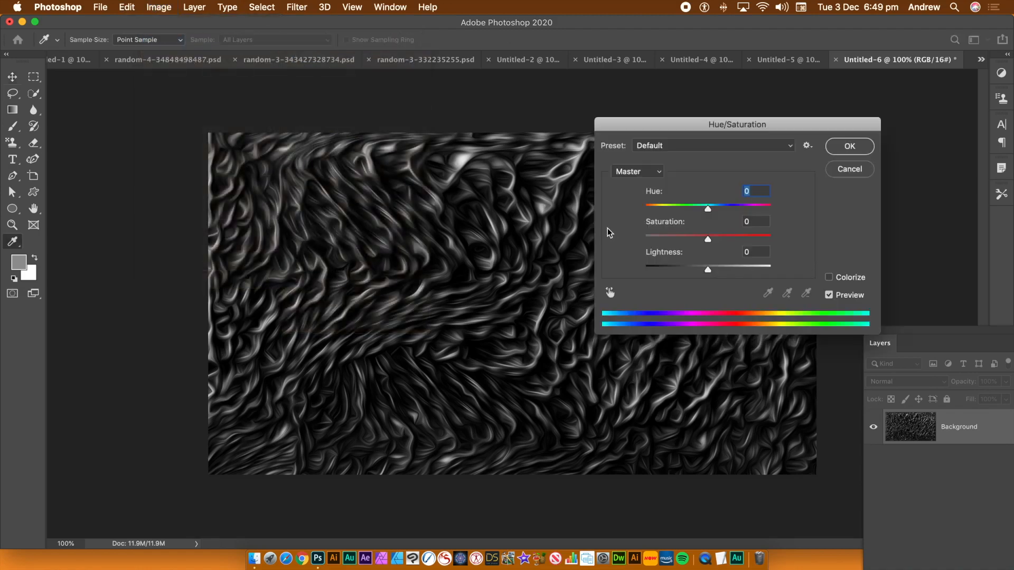
left_click(830, 278)
left_click(710, 240)
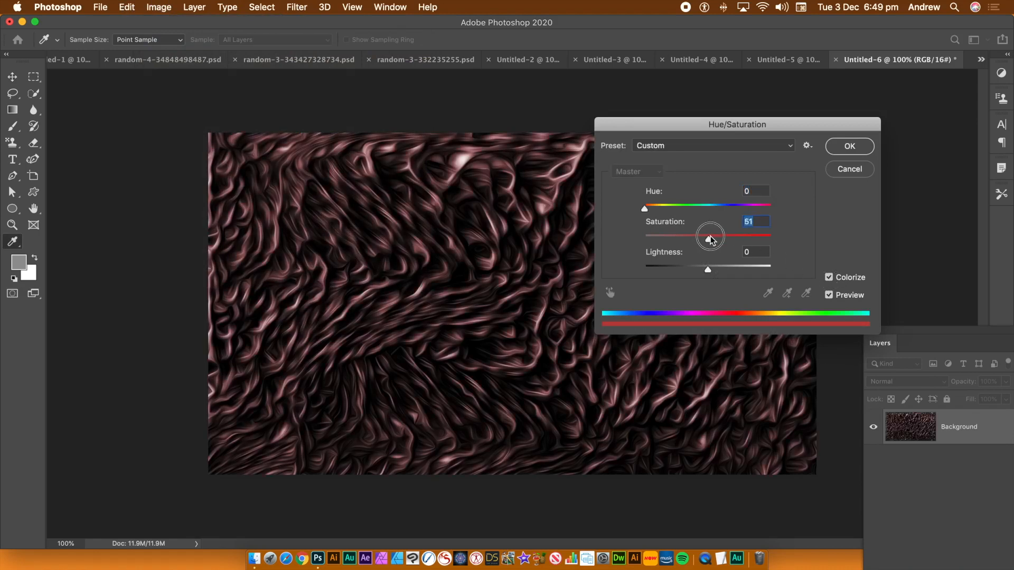
left_click_drag(710, 241, 729, 238)
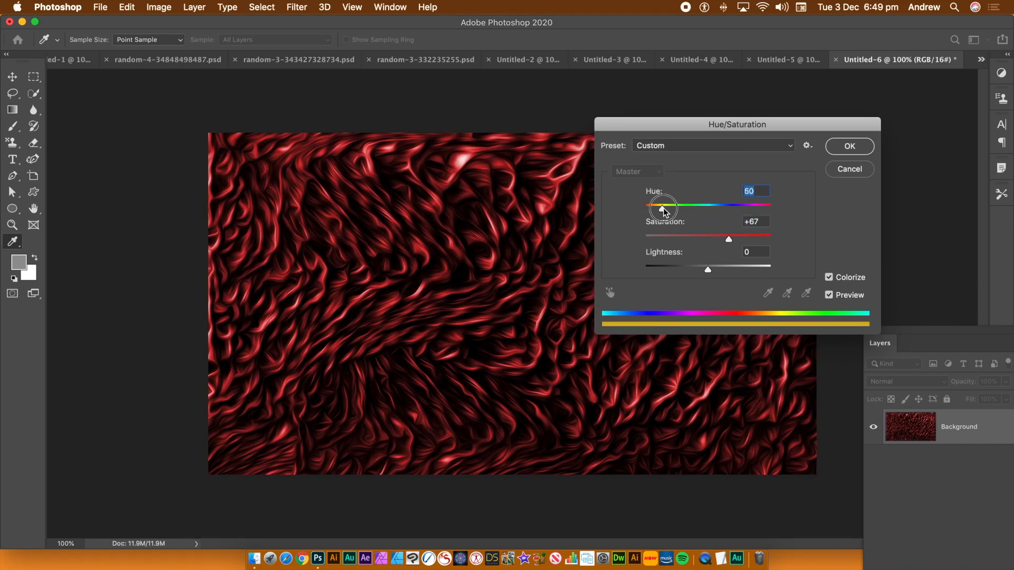
left_click(665, 210)
left_click_drag(667, 211, 706, 209)
left_click_drag(734, 240, 746, 239)
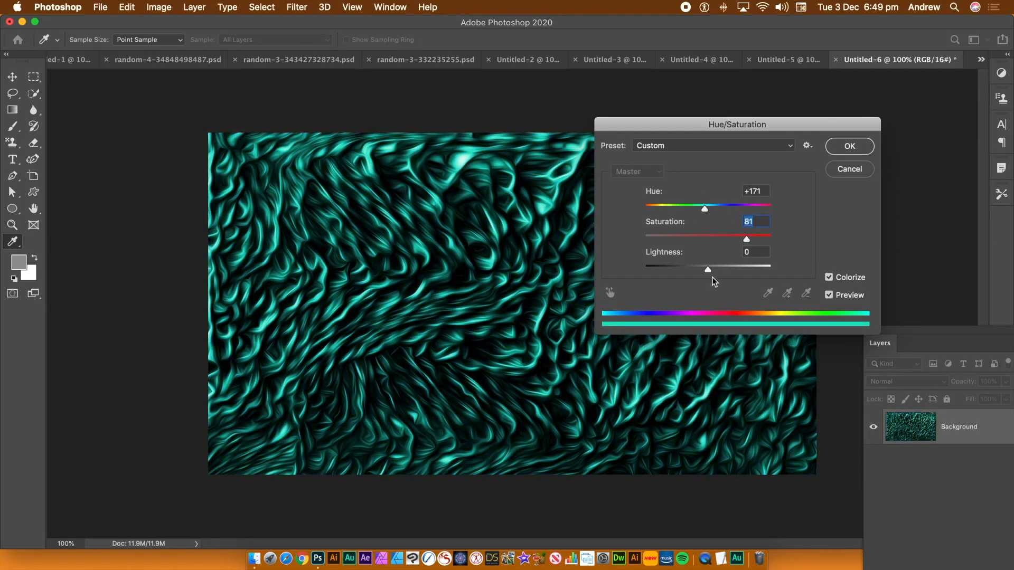
left_click_drag(711, 271, 711, 270)
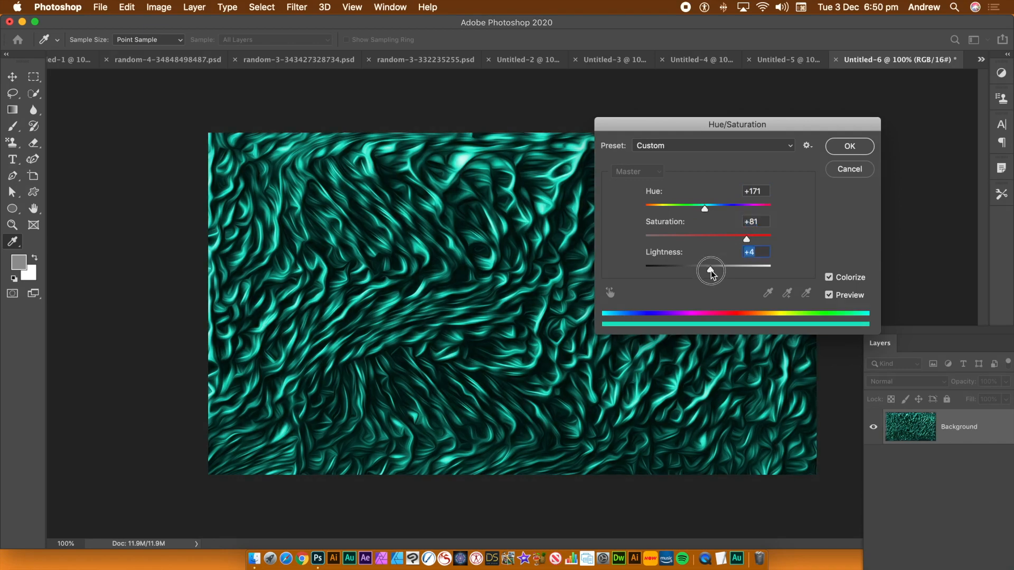
left_click(849, 148)
key("v")
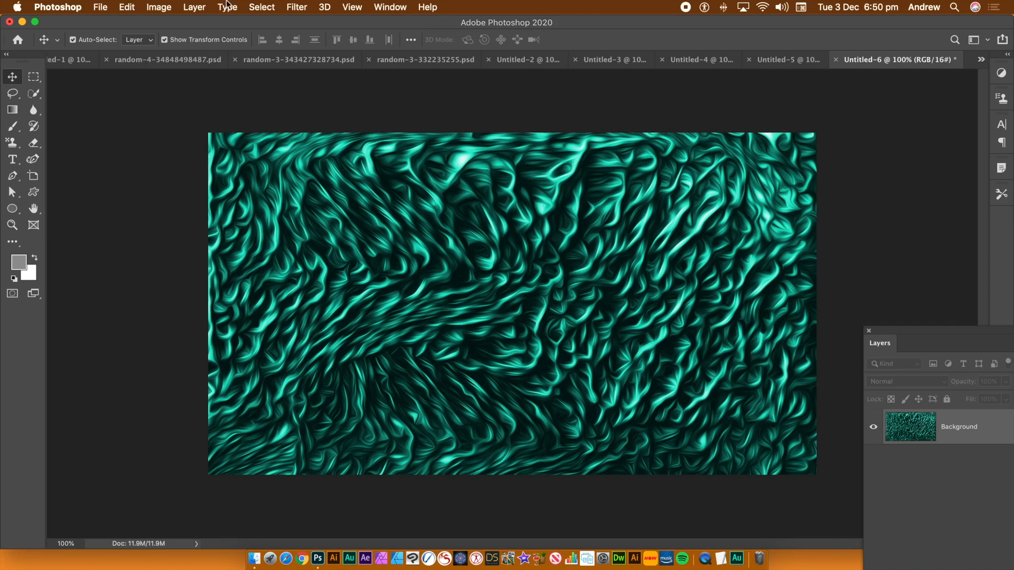
- Create a 1920 x 1080 px document at 72 ppi with RGB 16-bit color and a white background
left_click(101, 8)
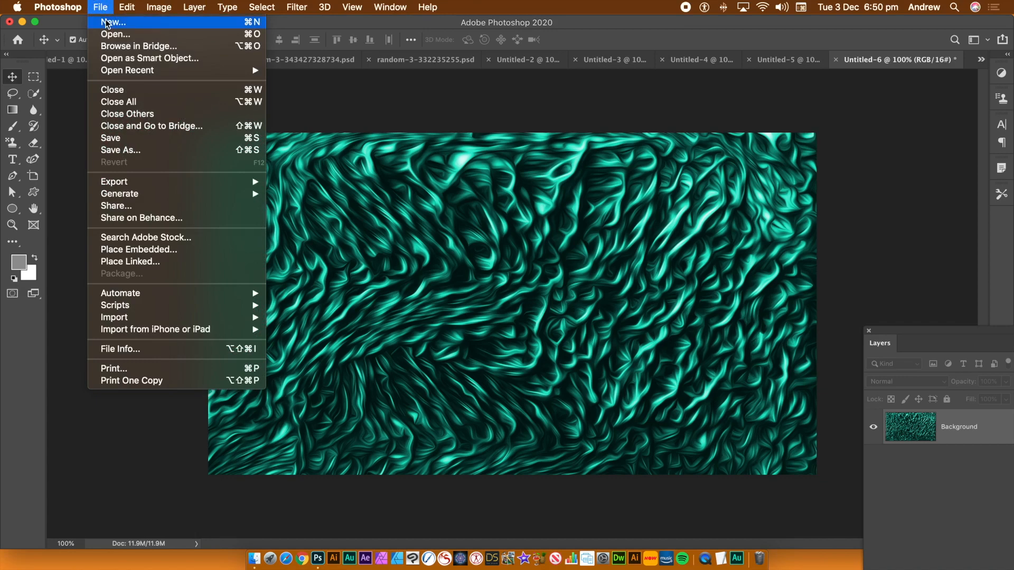
left_click(108, 22)
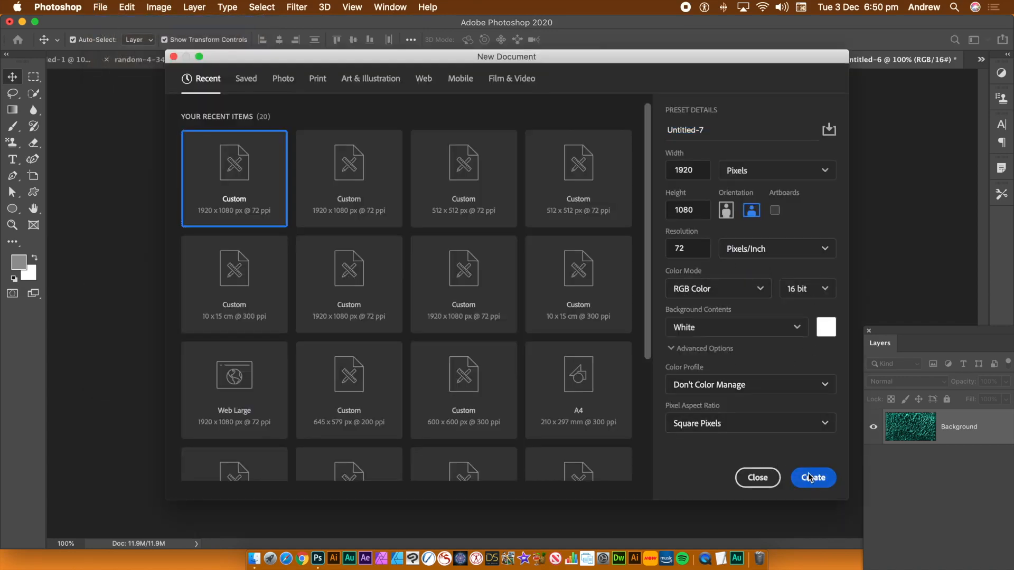
key("Return")
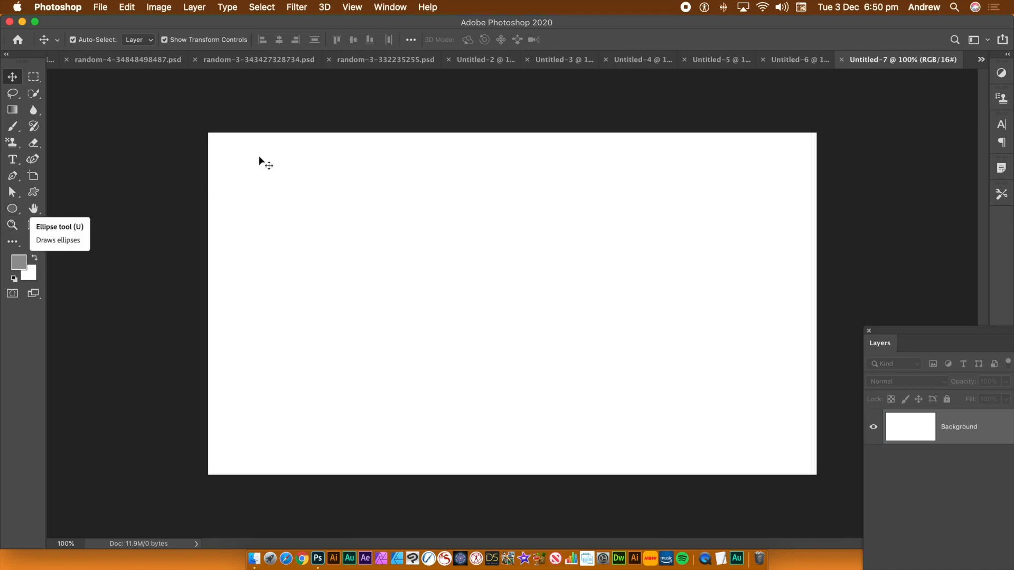
- In the Untitled-1 shapes document, select the large grey circle with a rectangular marquee and define it as a pattern
left_click(477, 59)
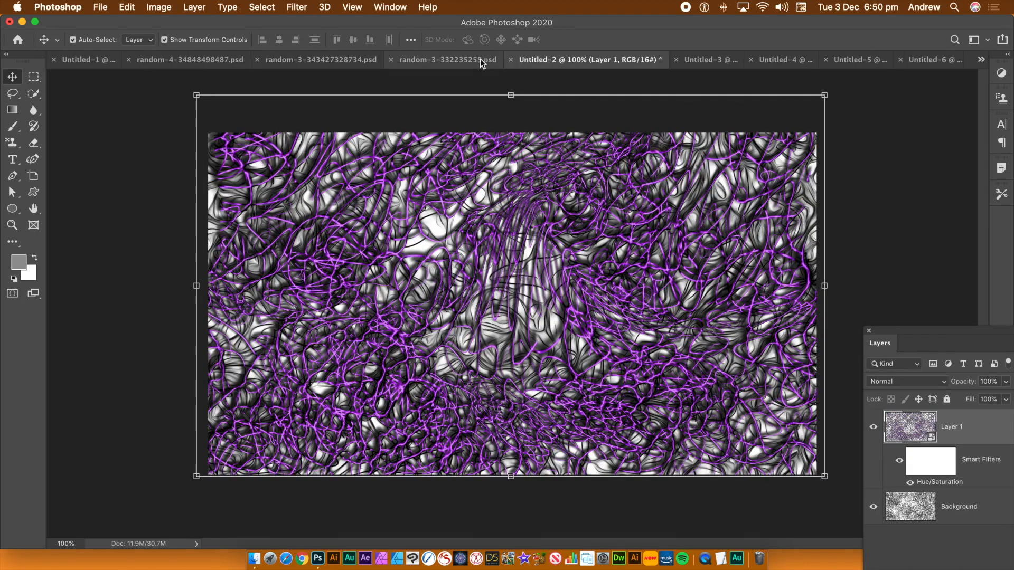
left_click(709, 61)
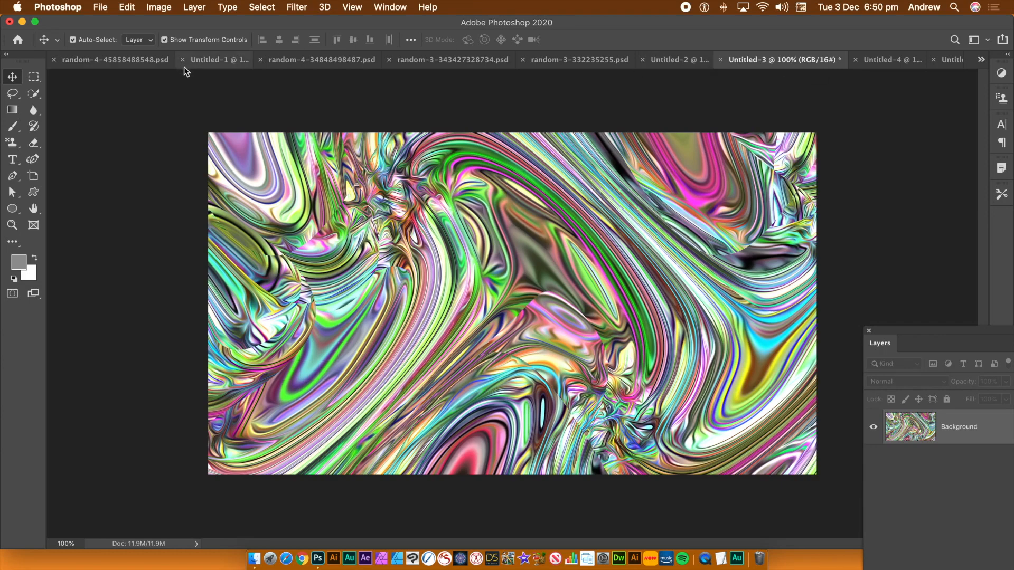
left_click(209, 62)
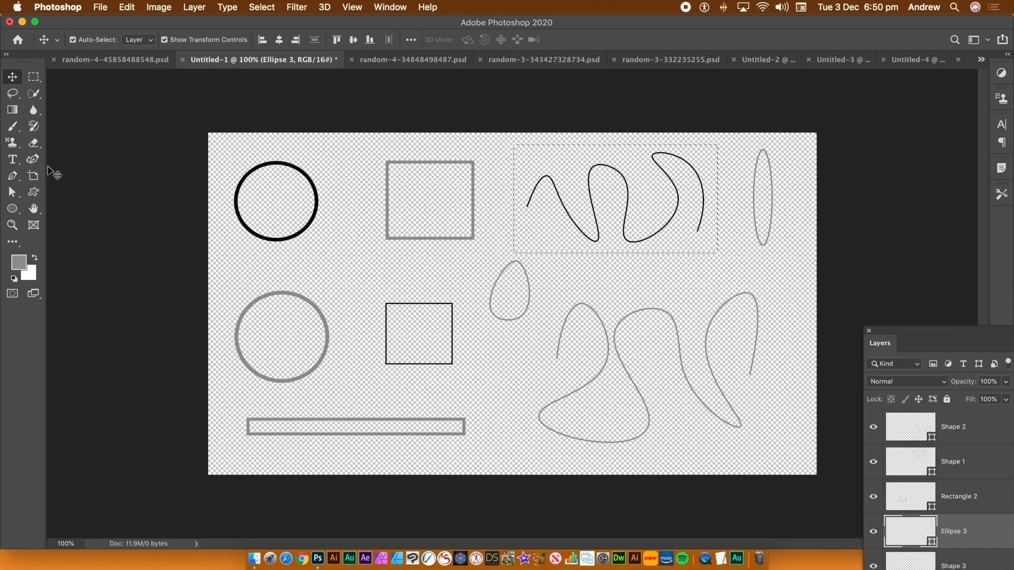
left_click(34, 77)
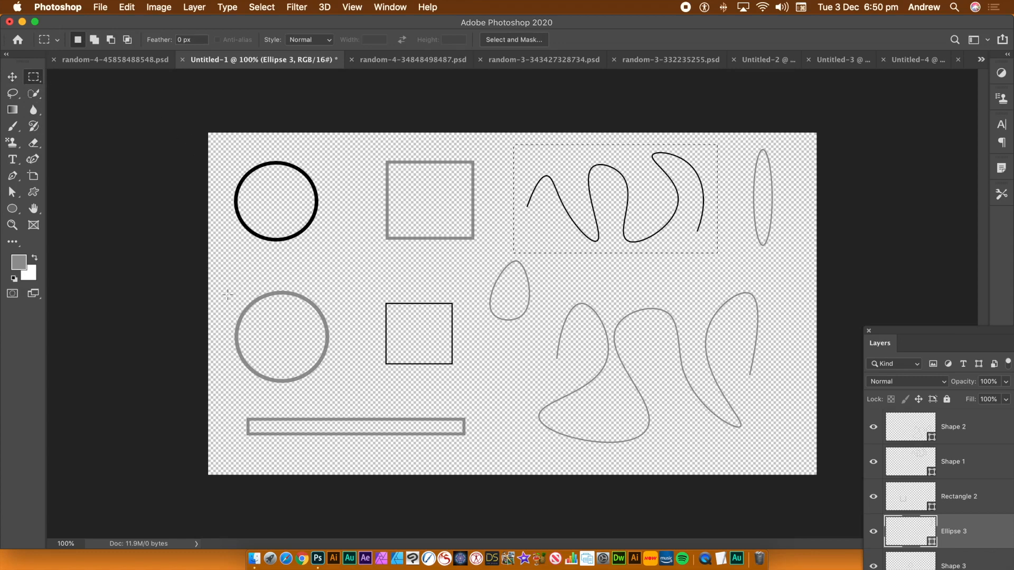
left_click_drag(221, 283, 341, 394)
left_click(129, 8)
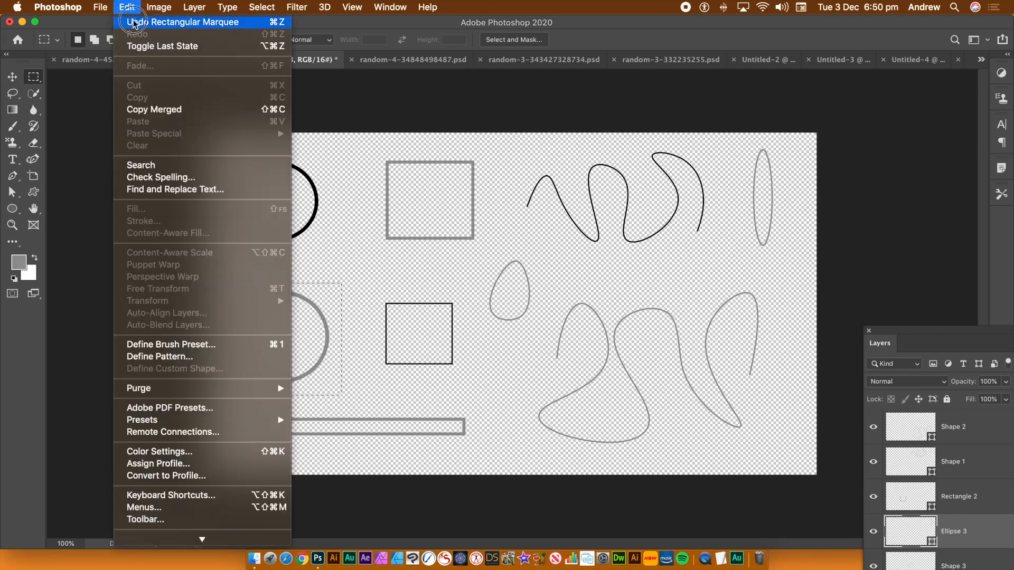
left_click(174, 357)
left_click(788, 338)
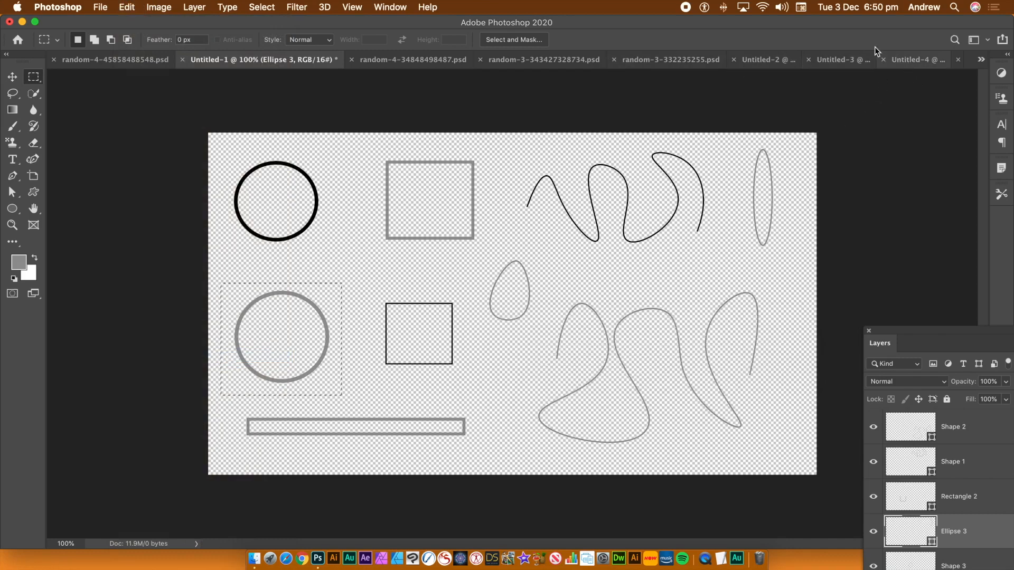
- Create another blank 1920 x 1080 px document at 72 ppi with a white background
left_click(105, 6)
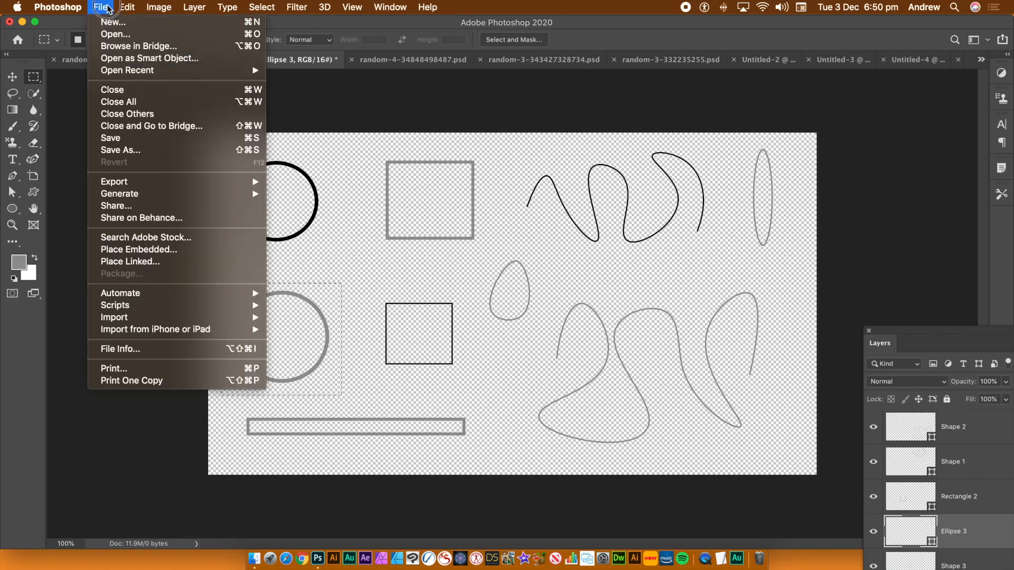
left_click(109, 23)
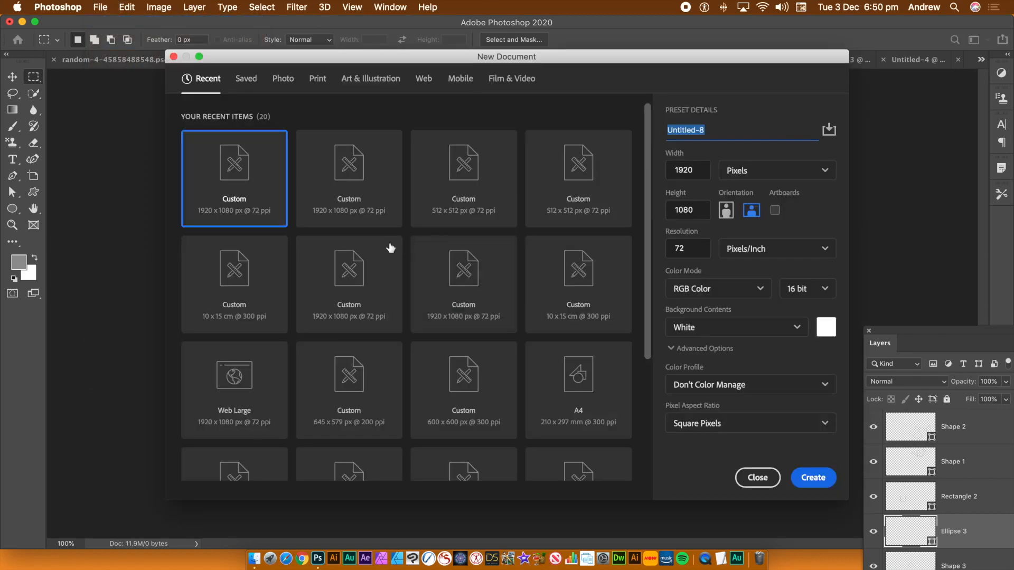
left_click(816, 482)
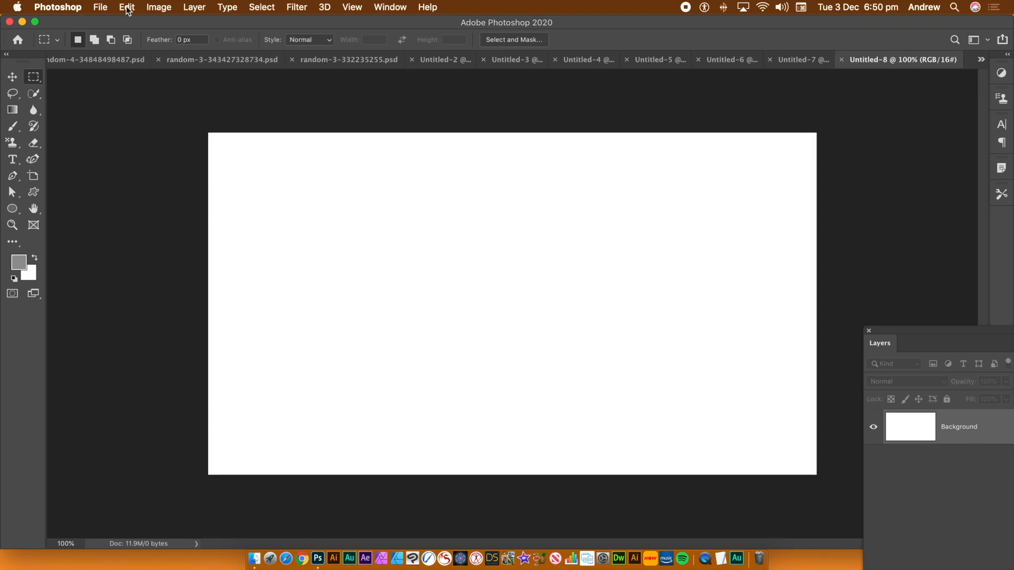
- Fill the blank canvas with the new grey circle pattern using the Random Fill script, keeping its current settings
left_click(127, 8)
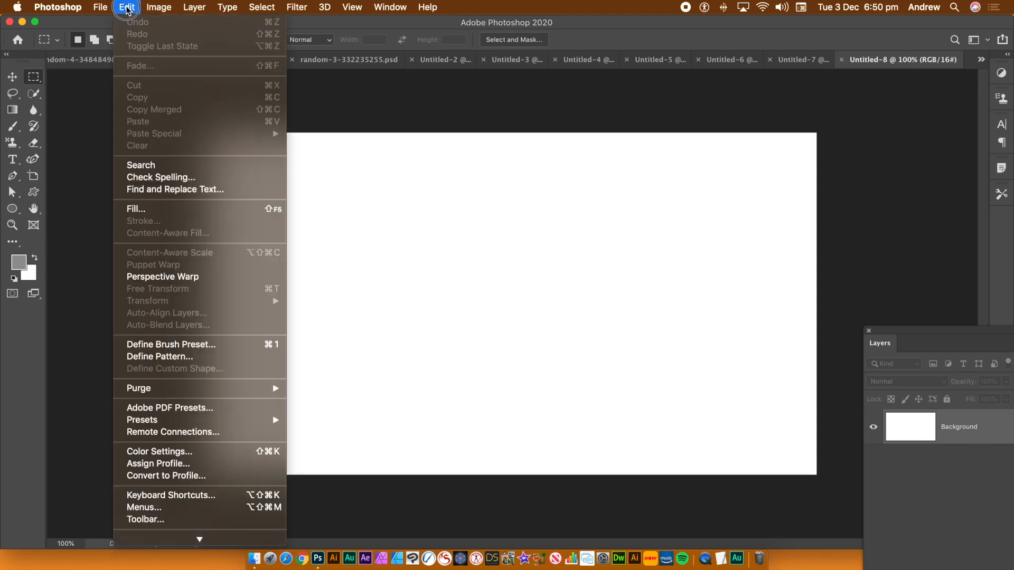
left_click(156, 208)
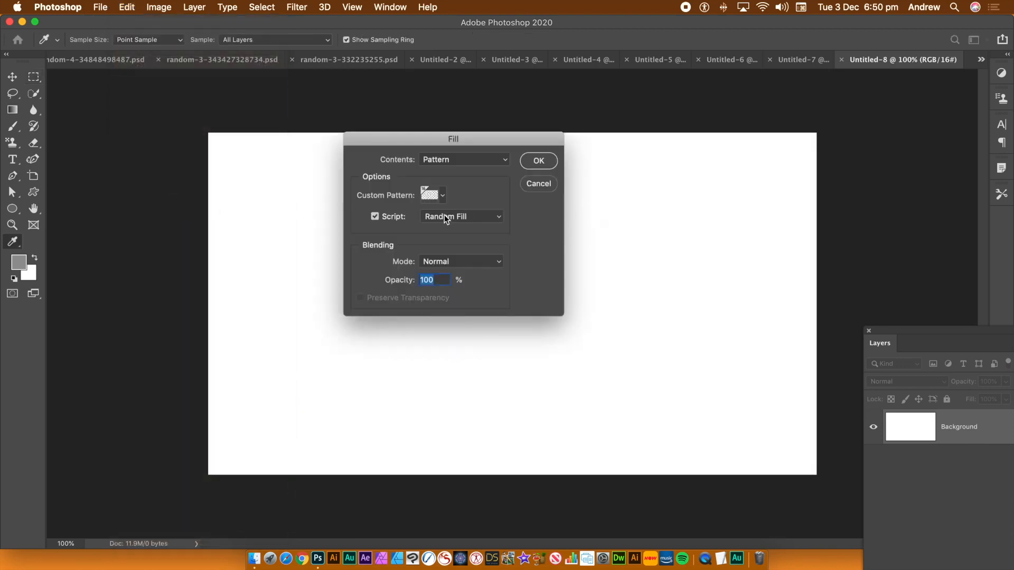
left_click(443, 195)
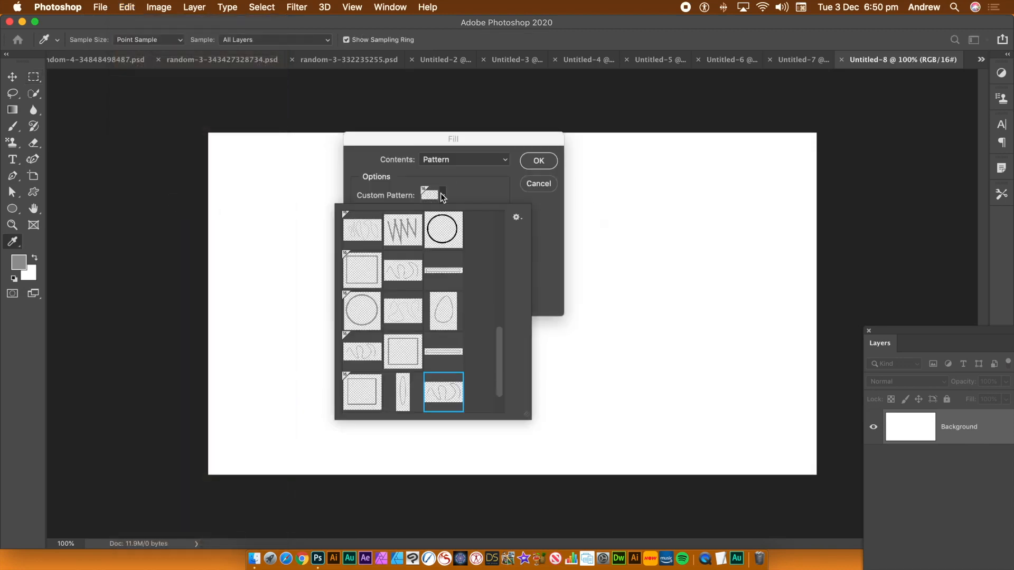
left_click(498, 358)
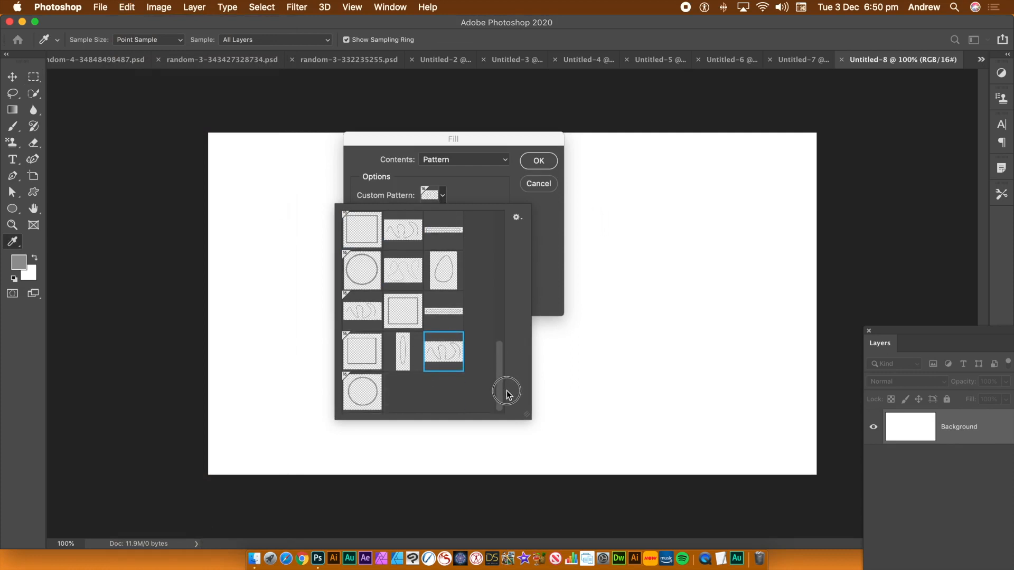
left_click(375, 404)
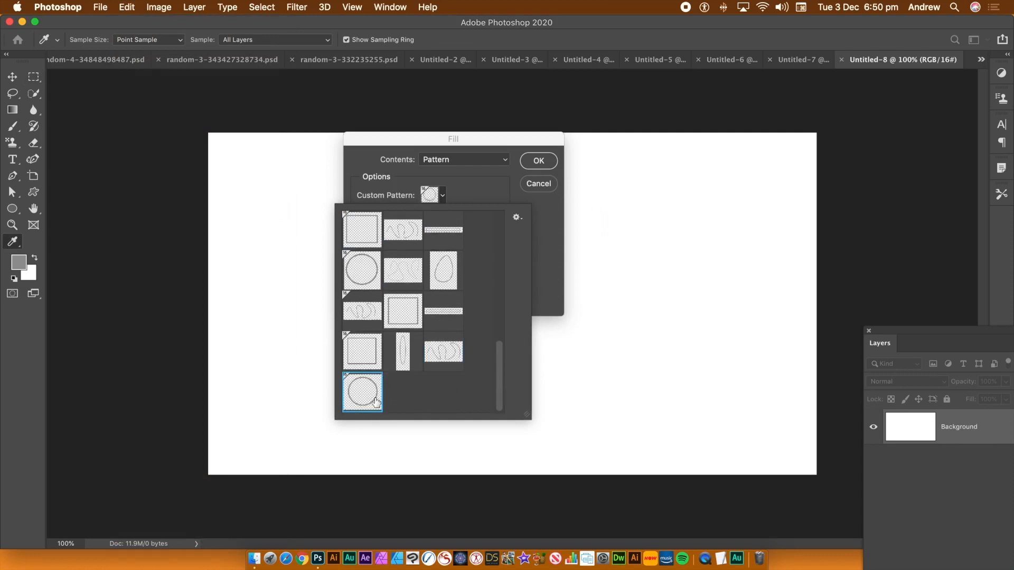
left_click(549, 275)
left_click(379, 217)
left_click(375, 217)
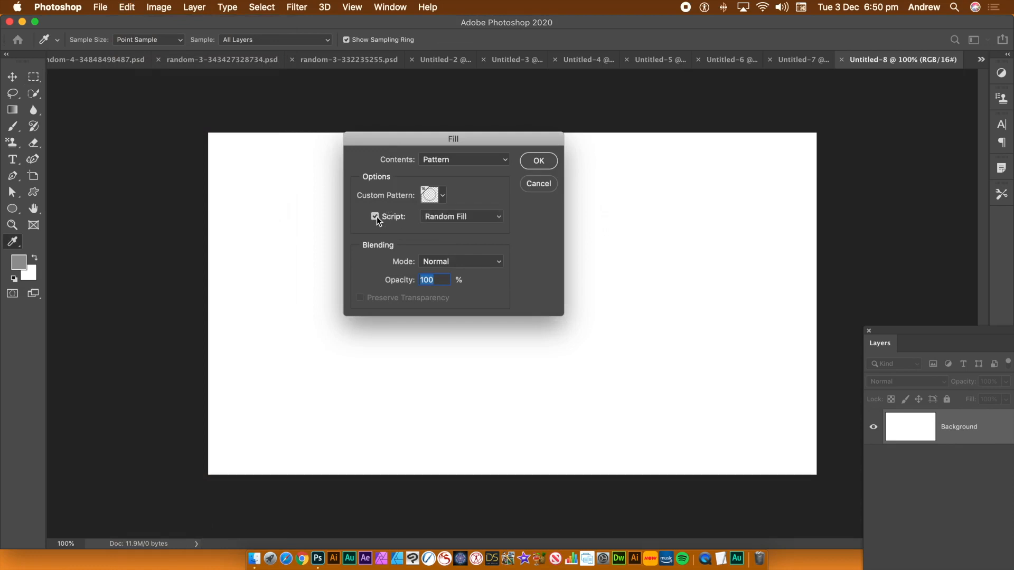
left_click(462, 160)
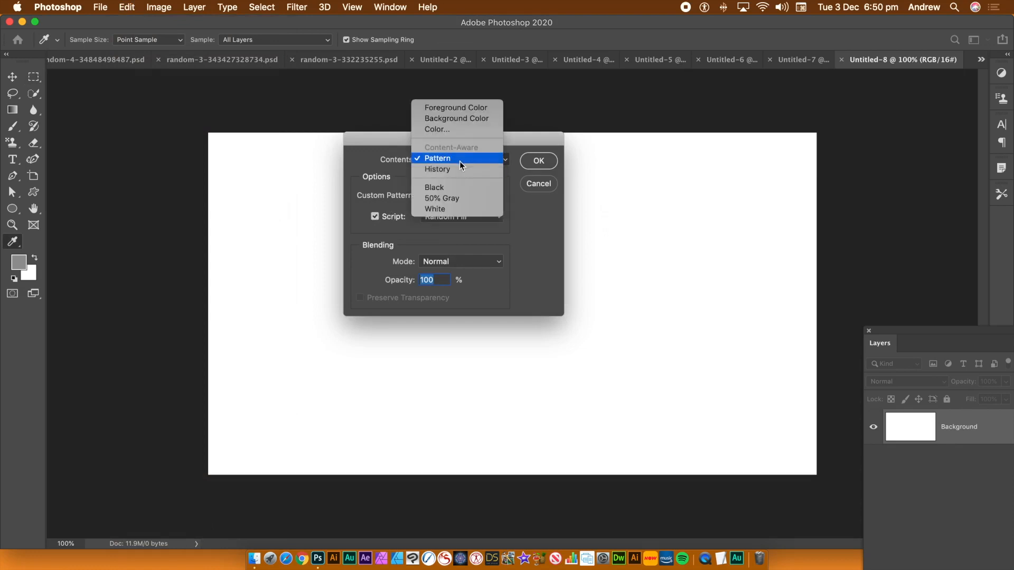
left_click(464, 159)
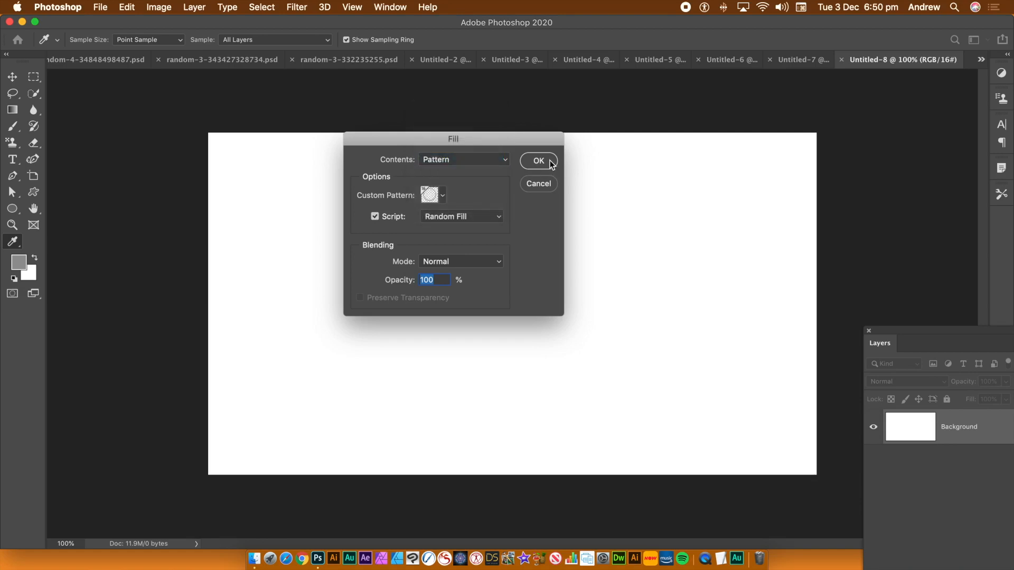
key("Return")
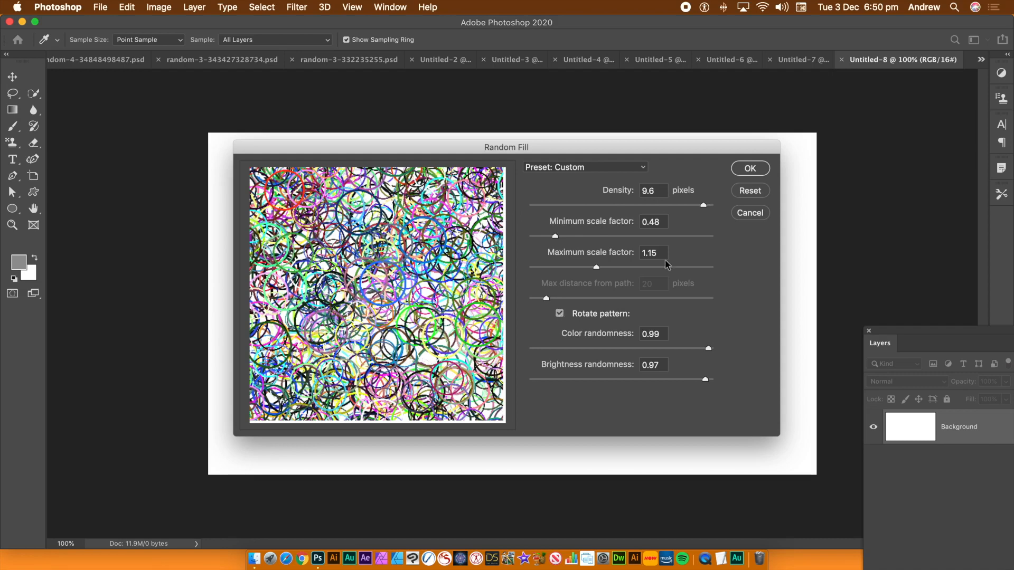
left_click(756, 169)
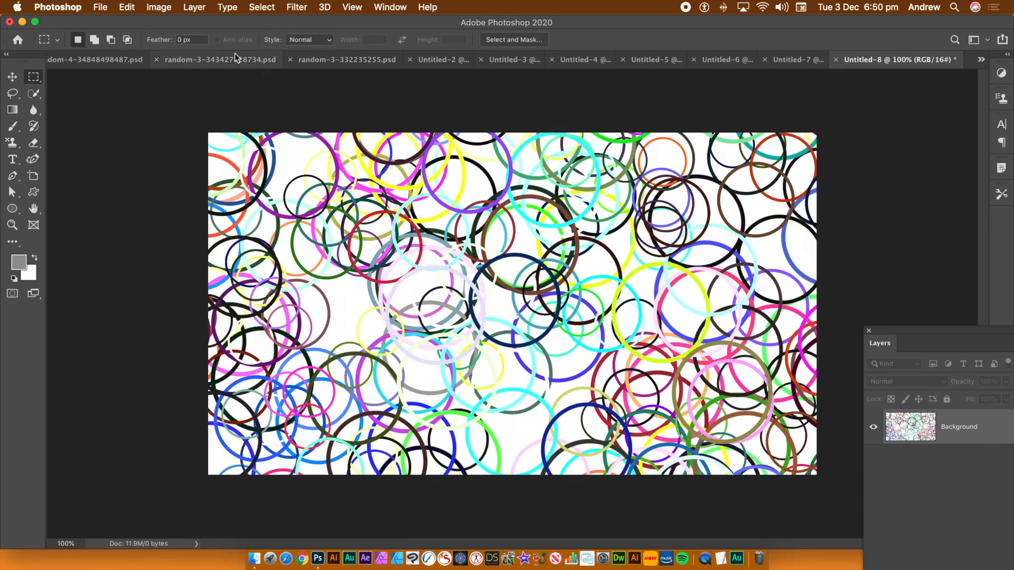
- Repeat the circle pattern Random Fill over the canvas with the same settings to make the circles denser
left_click(129, 7)
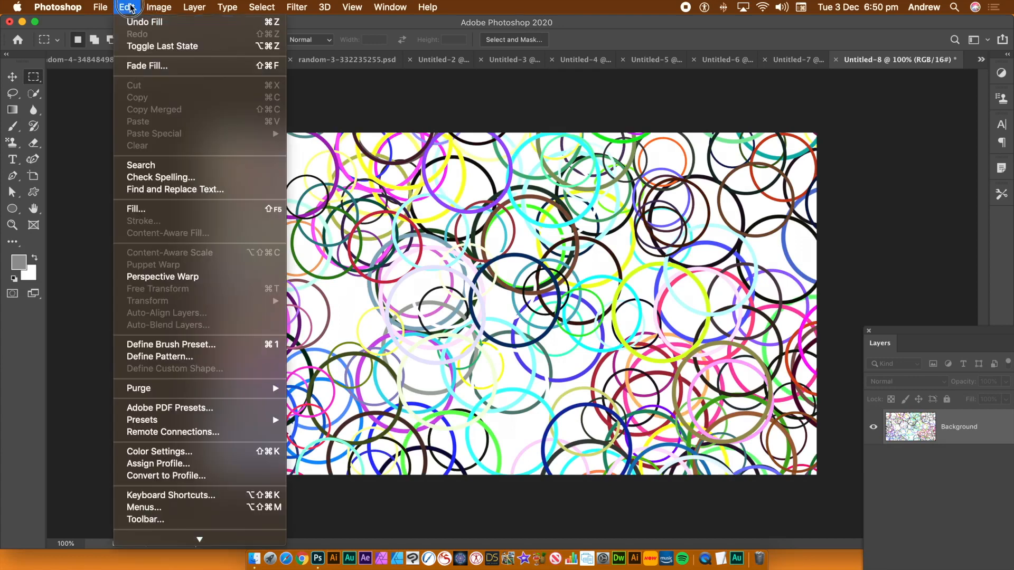
left_click(145, 209)
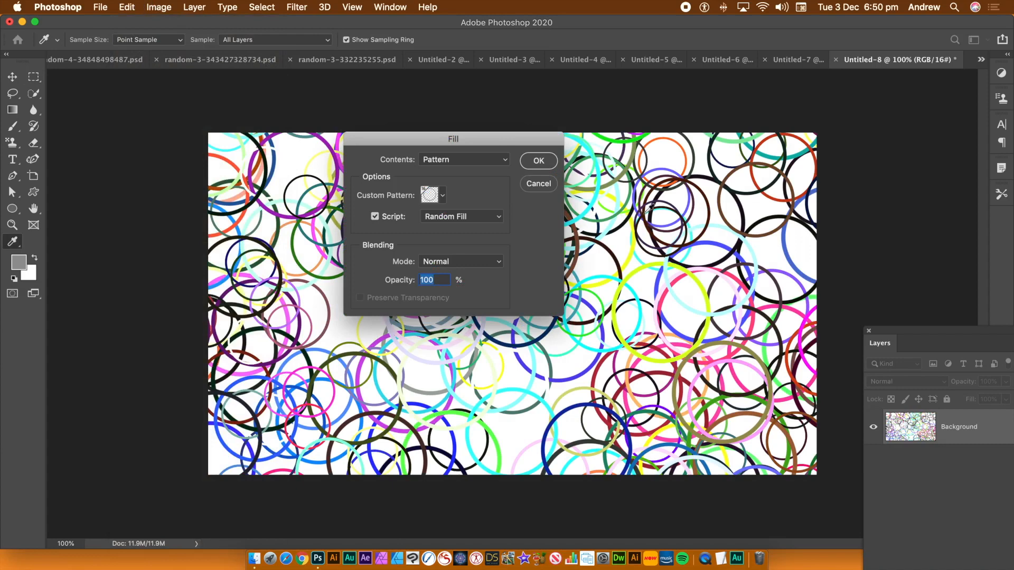
left_click(539, 161)
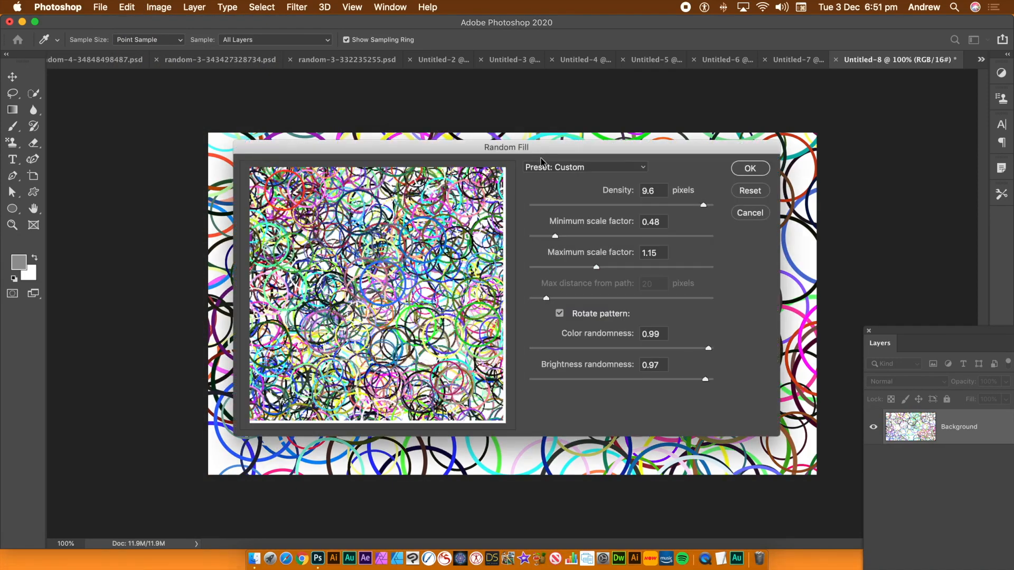
left_click(752, 169)
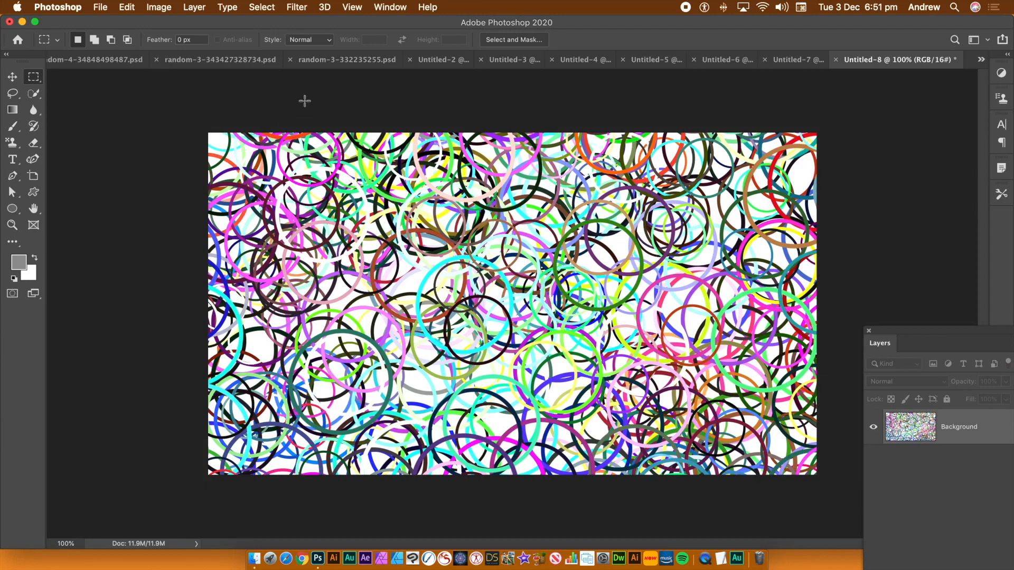
- Apply the Oil Paint filter to the circle artwork three times with its last settings
left_click(296, 7)
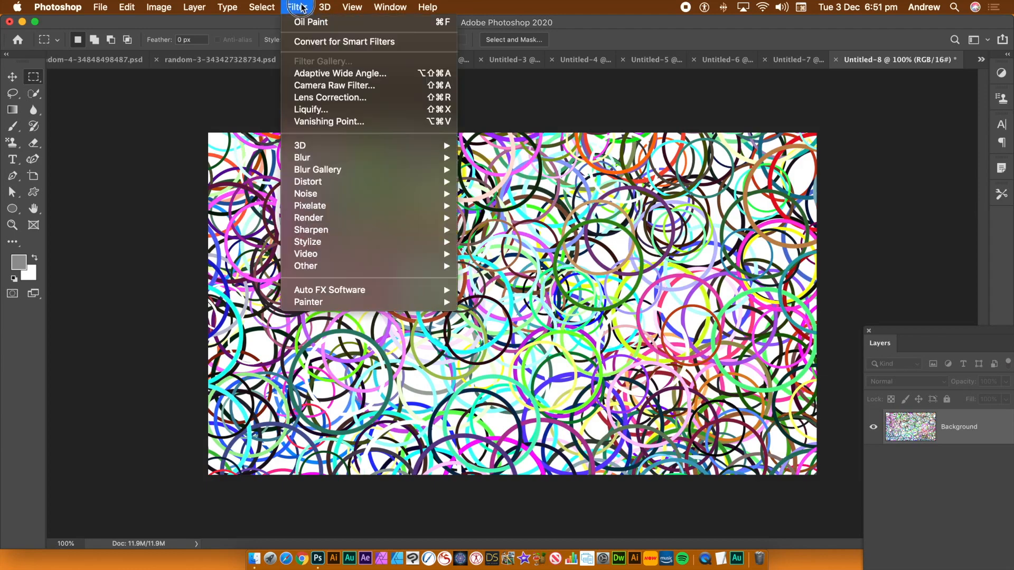
left_click(306, 24)
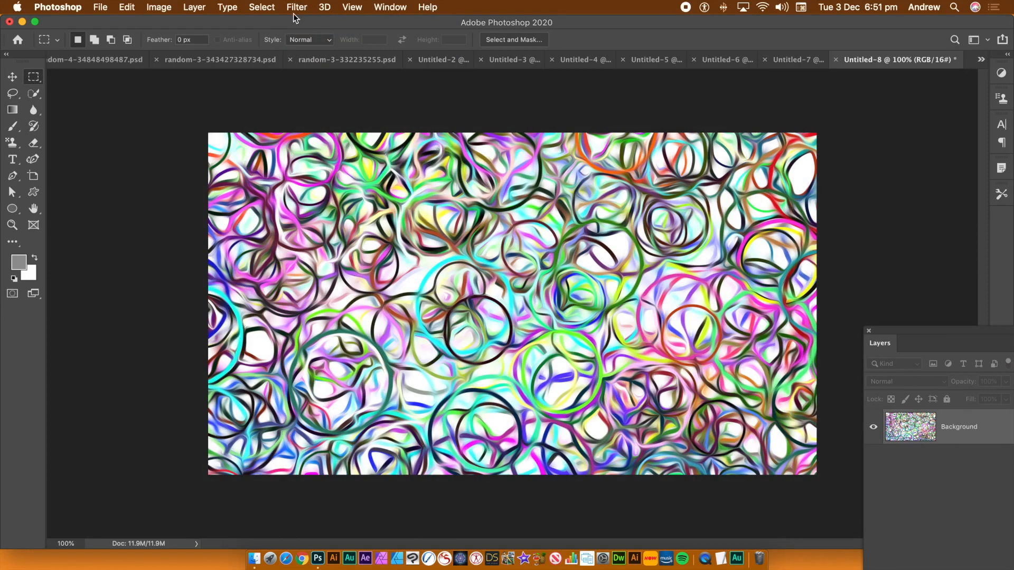
left_click(297, 6)
left_click(303, 24)
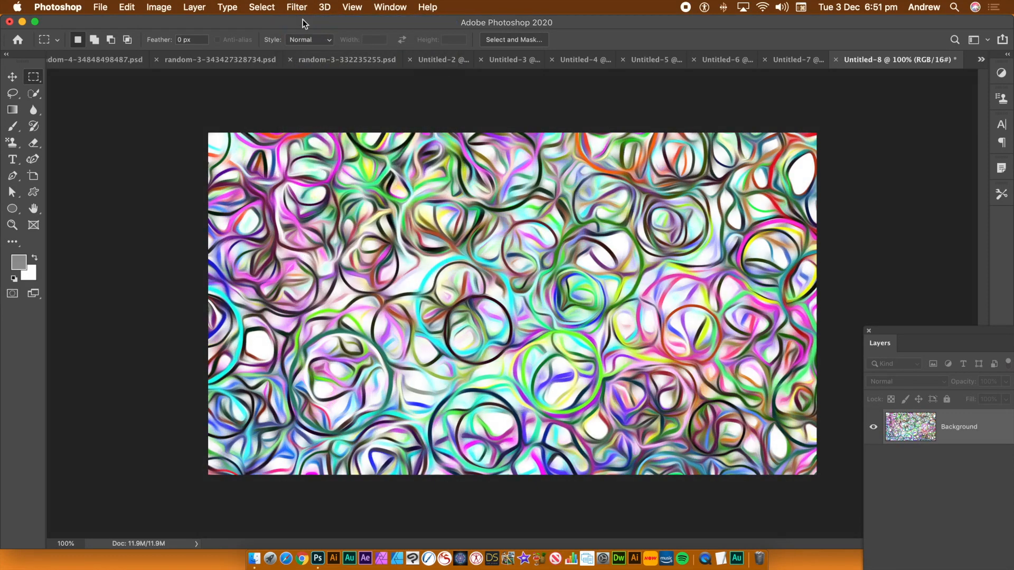
left_click(295, 8)
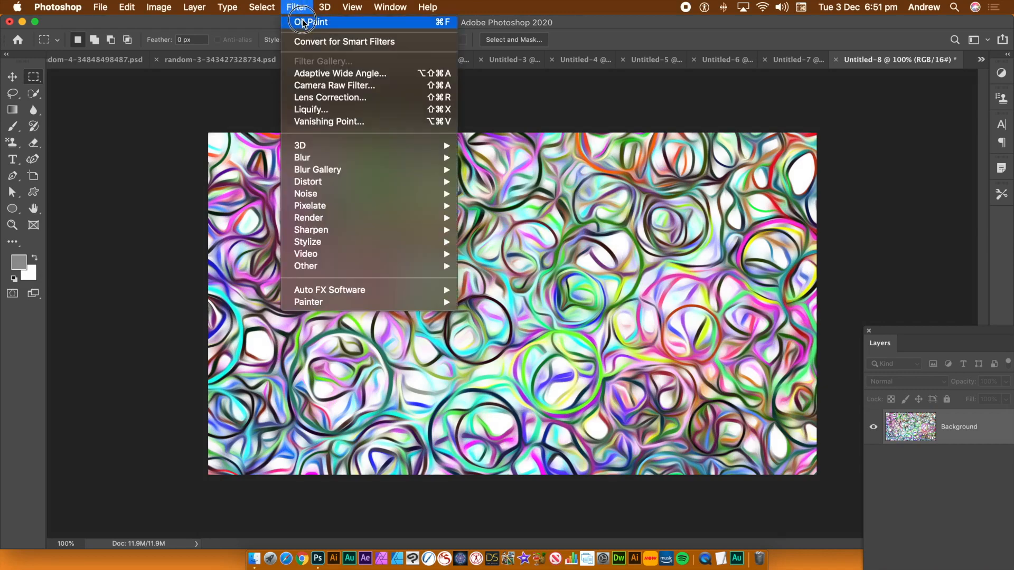
left_click(303, 23)
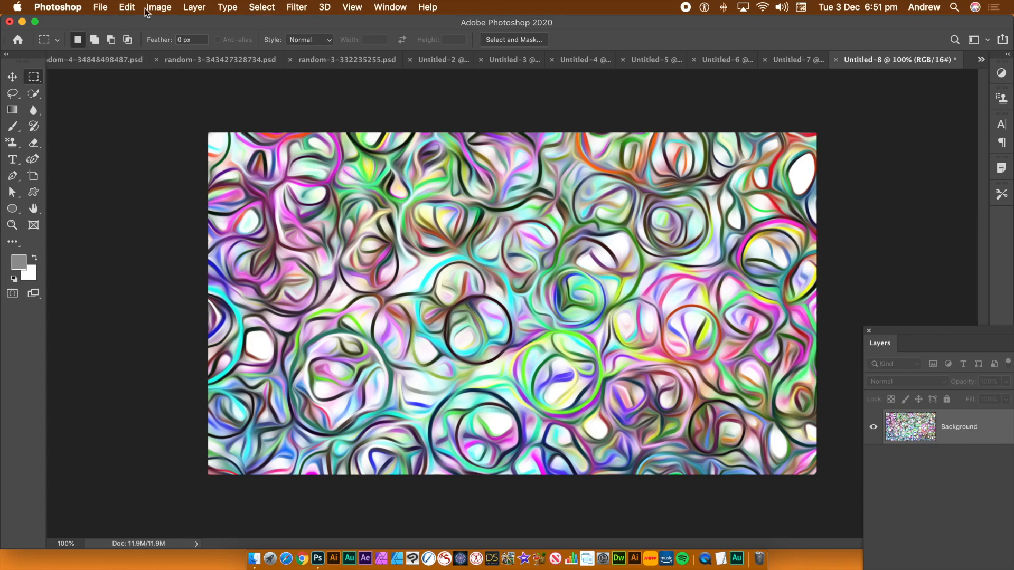
- Overlay the oil-painted background with a fresh Random Fill of the circle pattern using the same settings
left_click(126, 7)
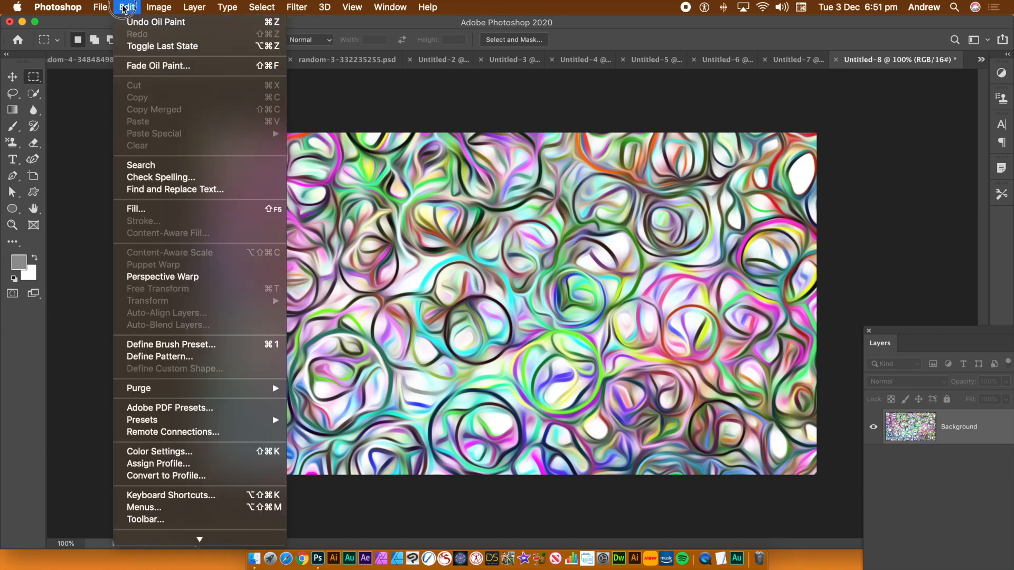
left_click(133, 209)
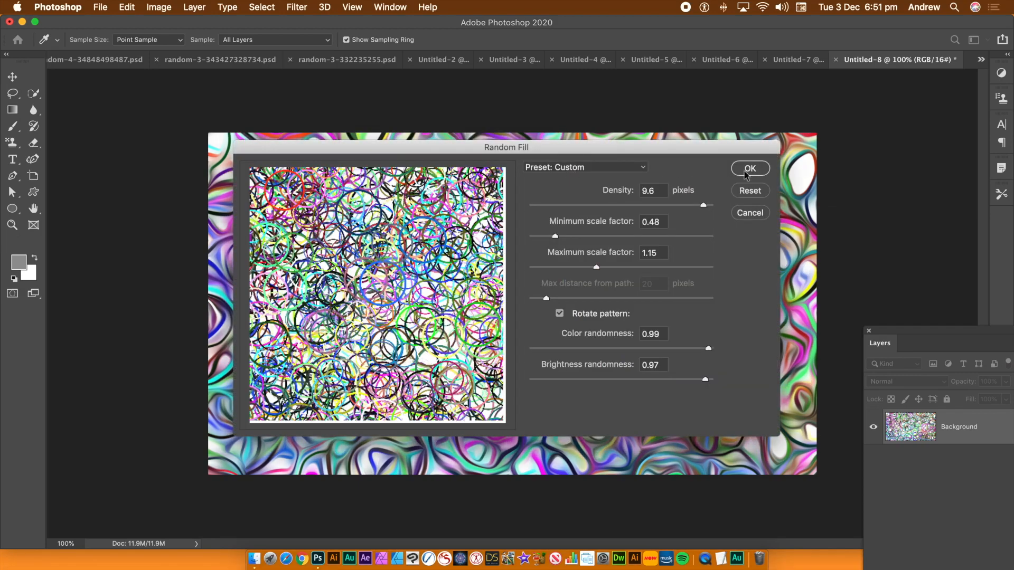
left_click(754, 169)
key("m")
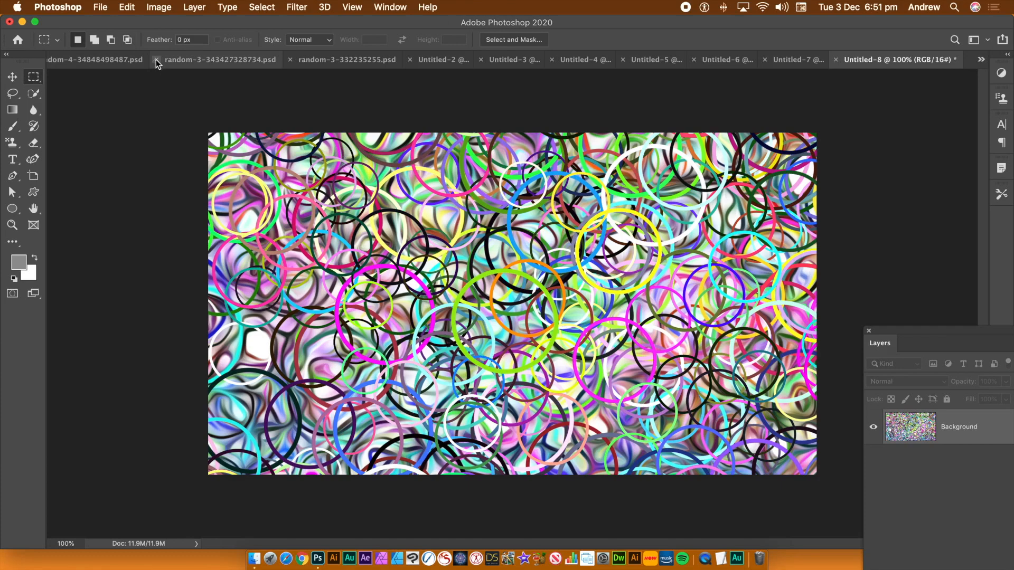
- Fade the last circle fill with the Lighten mode at 100% opacity
left_click(133, 6)
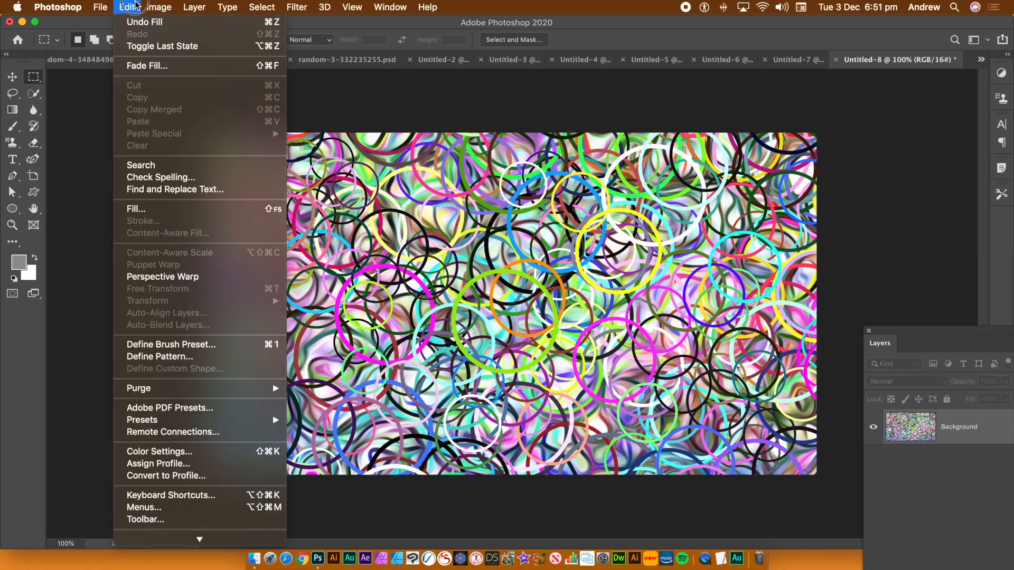
left_click(147, 65)
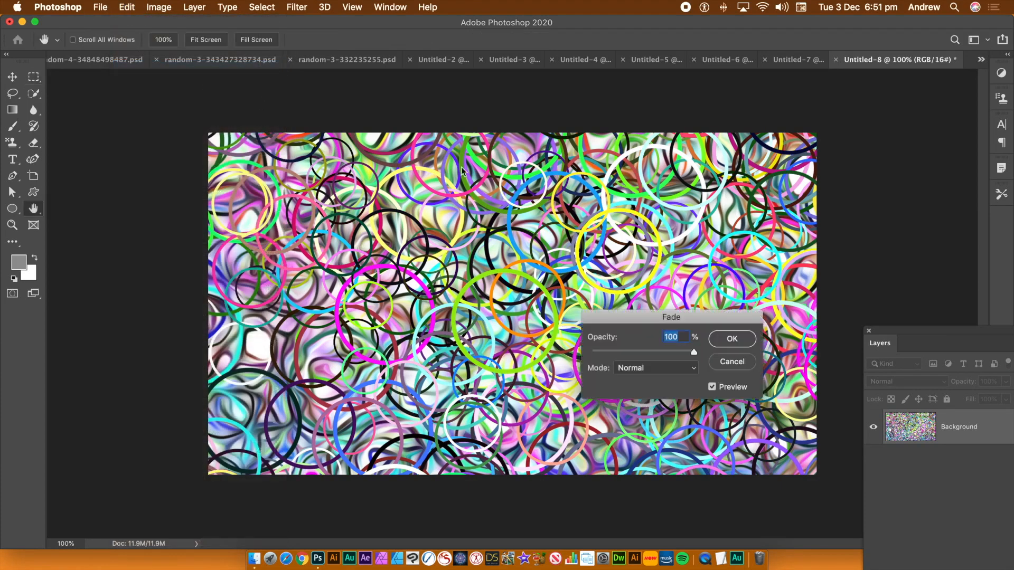
left_click(665, 370)
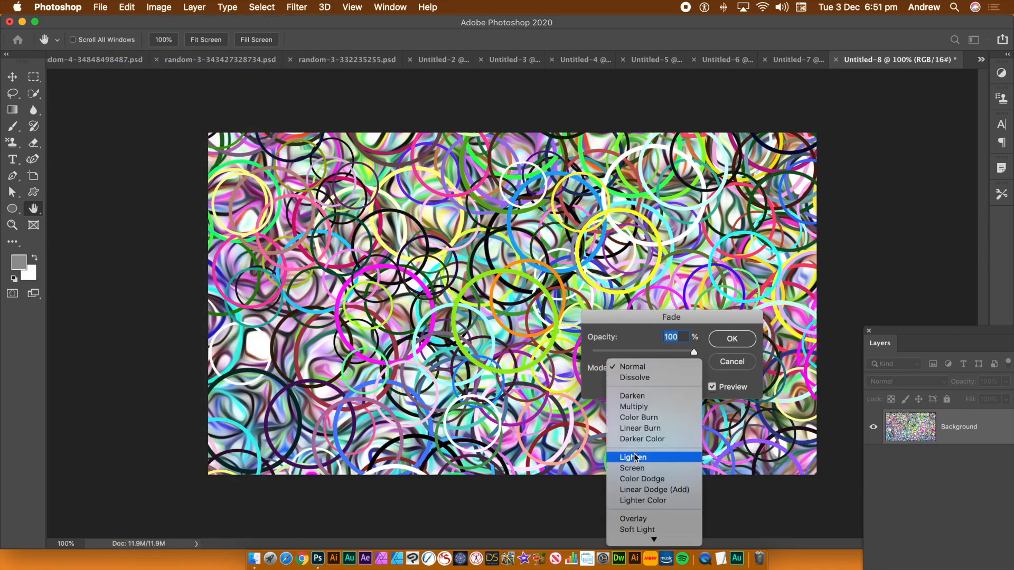
left_click(635, 458)
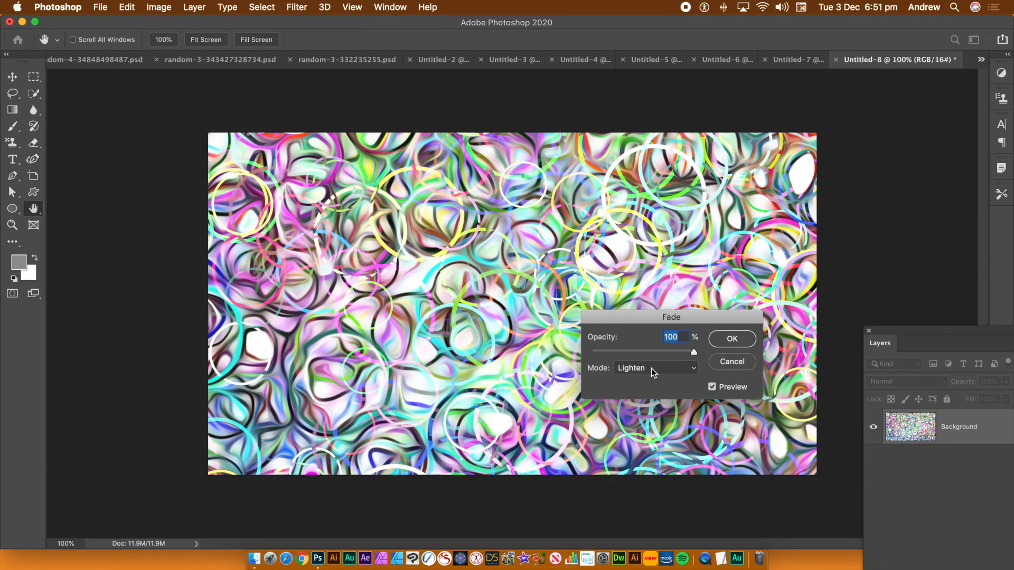
left_click(734, 339)
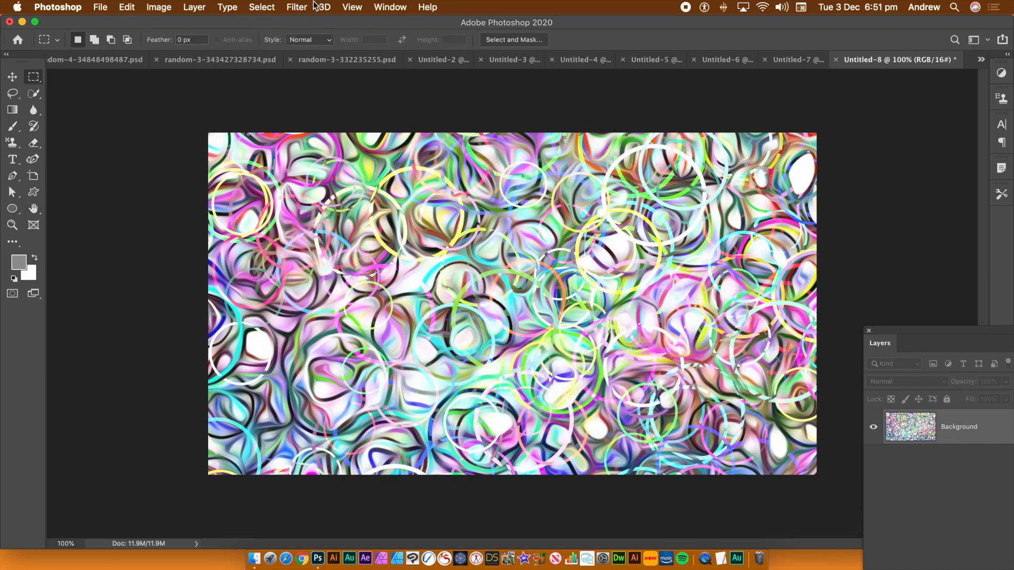
- Reapply the Oil Paint filter with its last settings and invert the artwork's colors
left_click(299, 7)
left_click(307, 22)
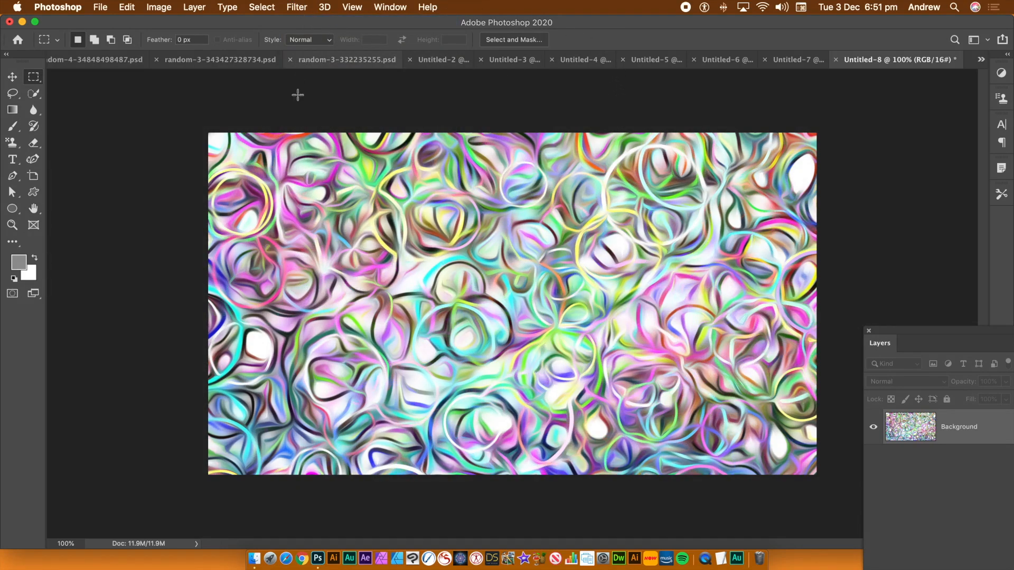
left_click(156, 8)
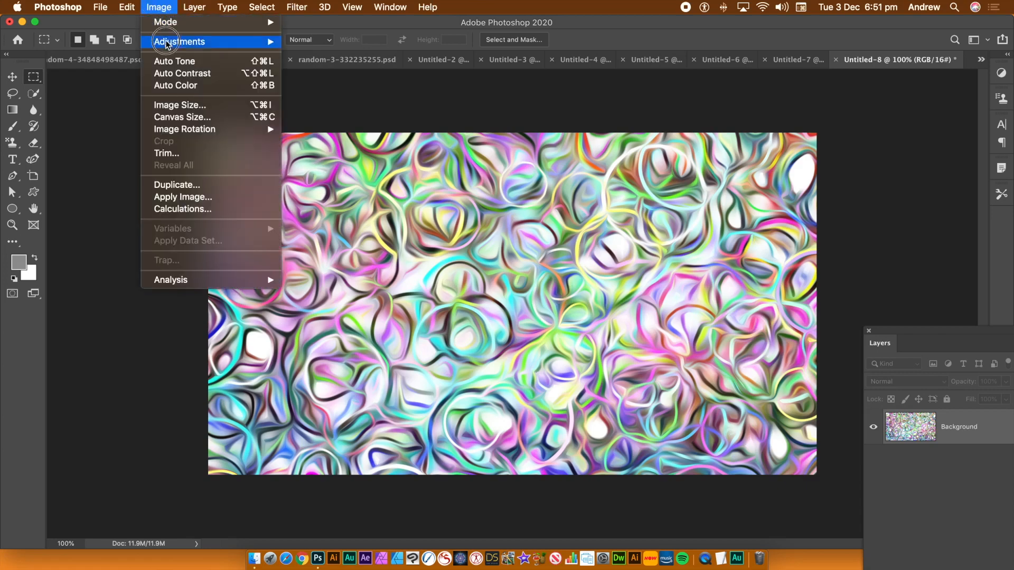
mouse_move(184, 44)
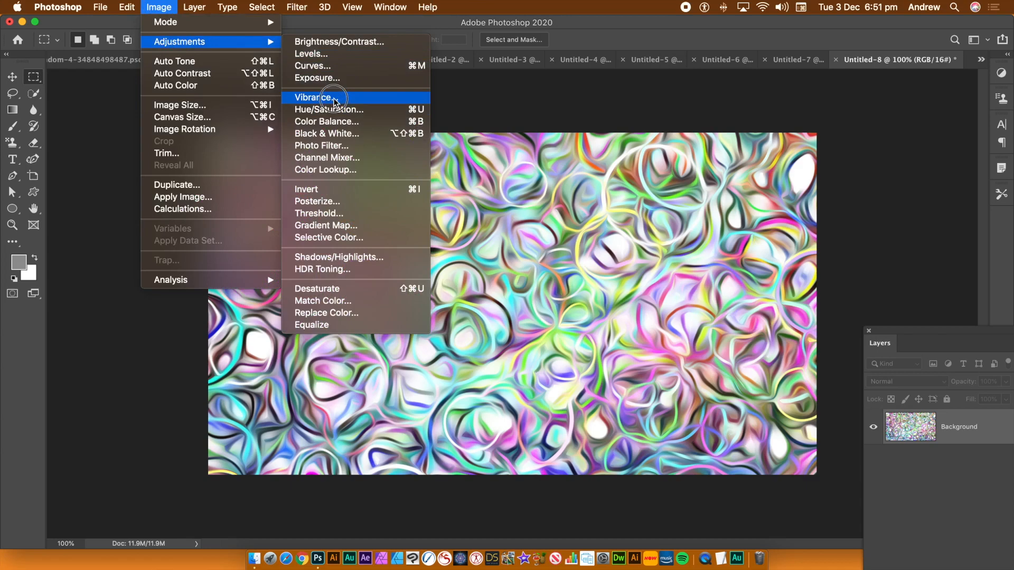
left_click(315, 190)
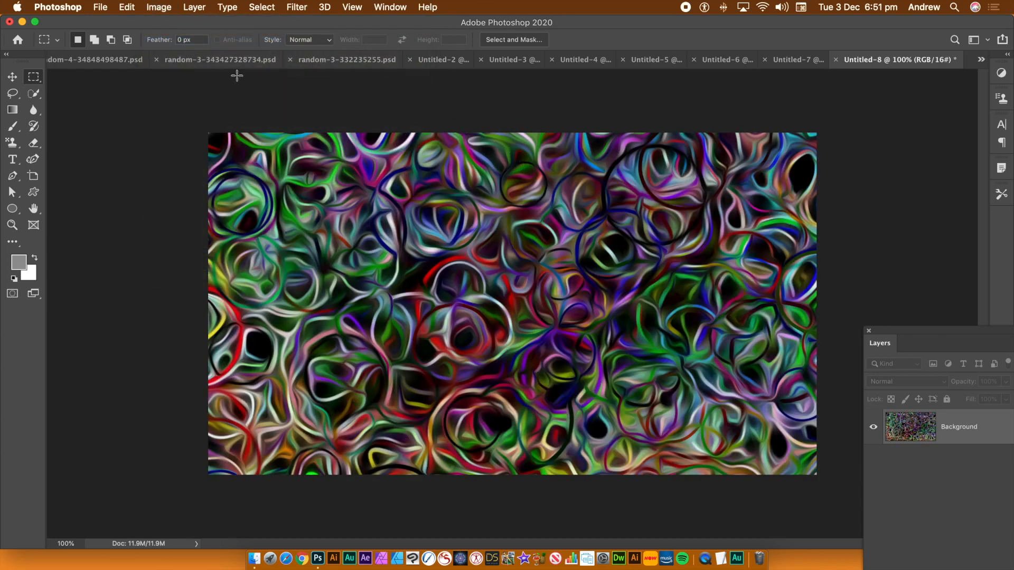
- Brighten the inverted artwork with a Levels adjustment, setting the white input level to 144 and the midtones to 0.93
left_click(126, 7)
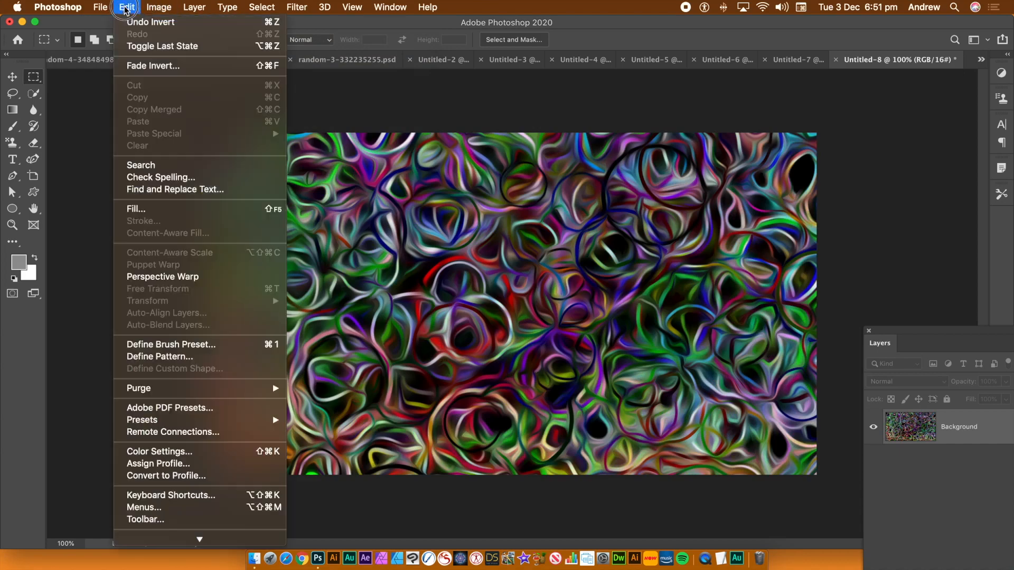
mouse_move(159, 8)
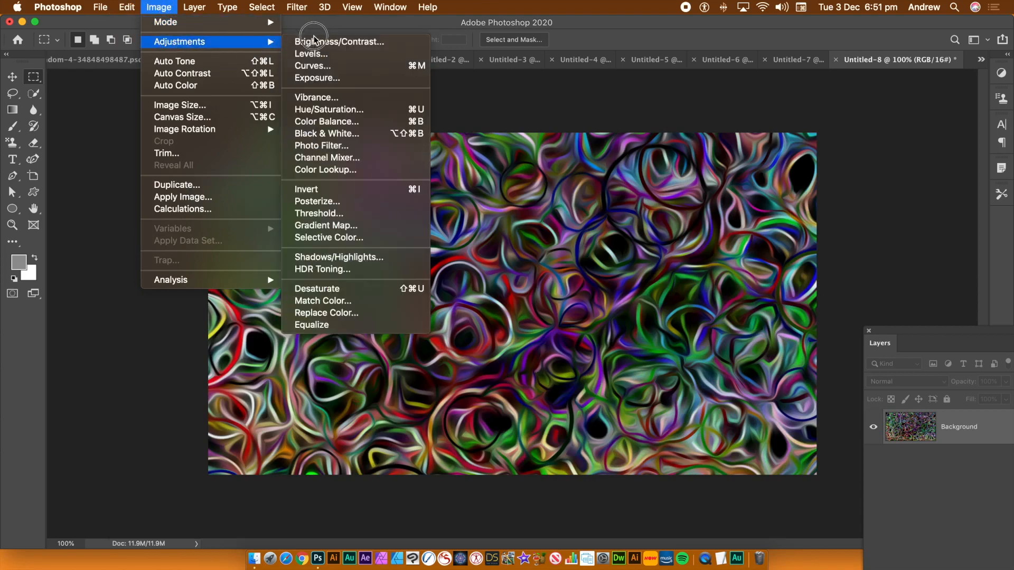
left_click(319, 54)
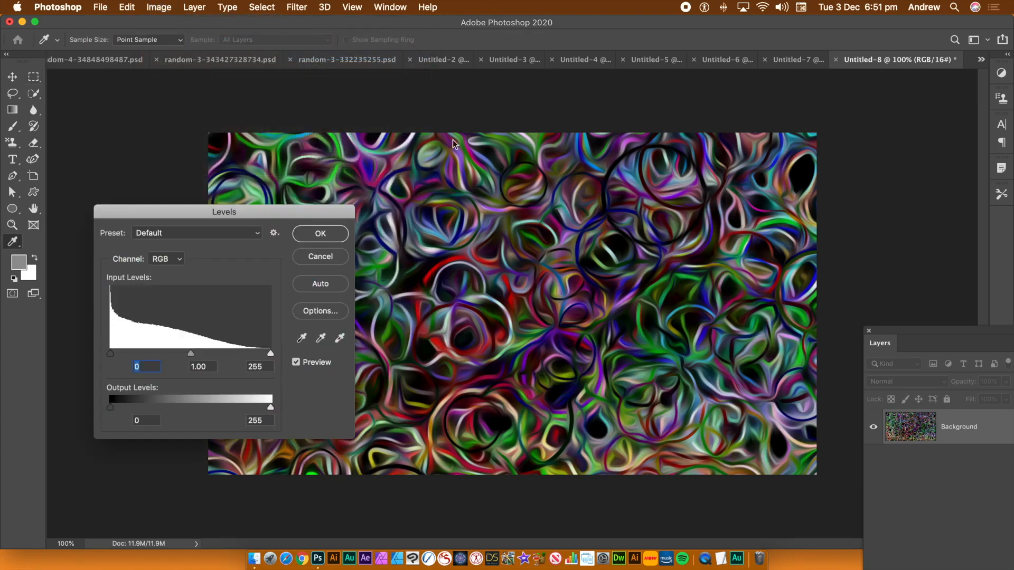
left_click_drag(270, 354, 159, 354)
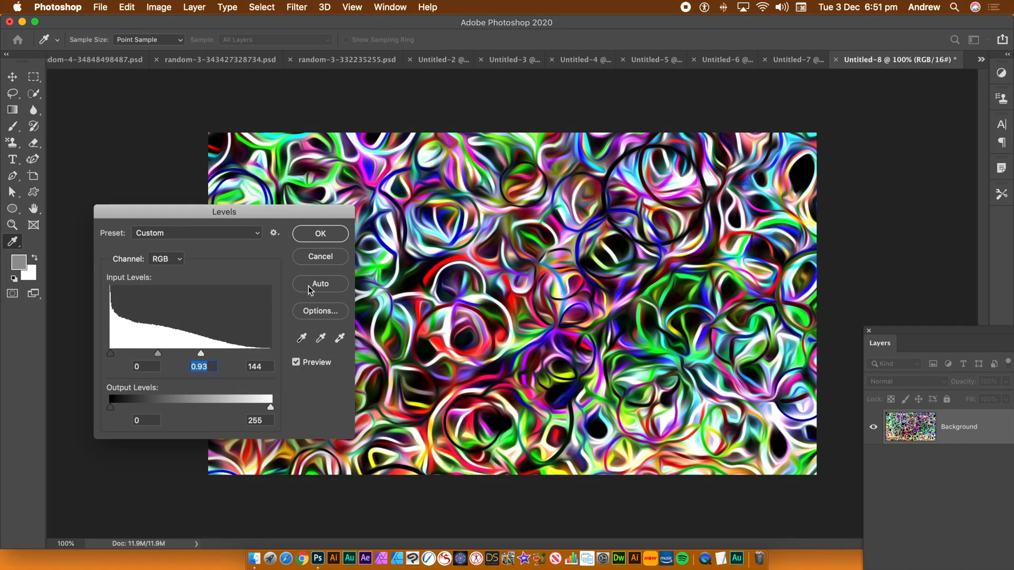
left_click(322, 234)
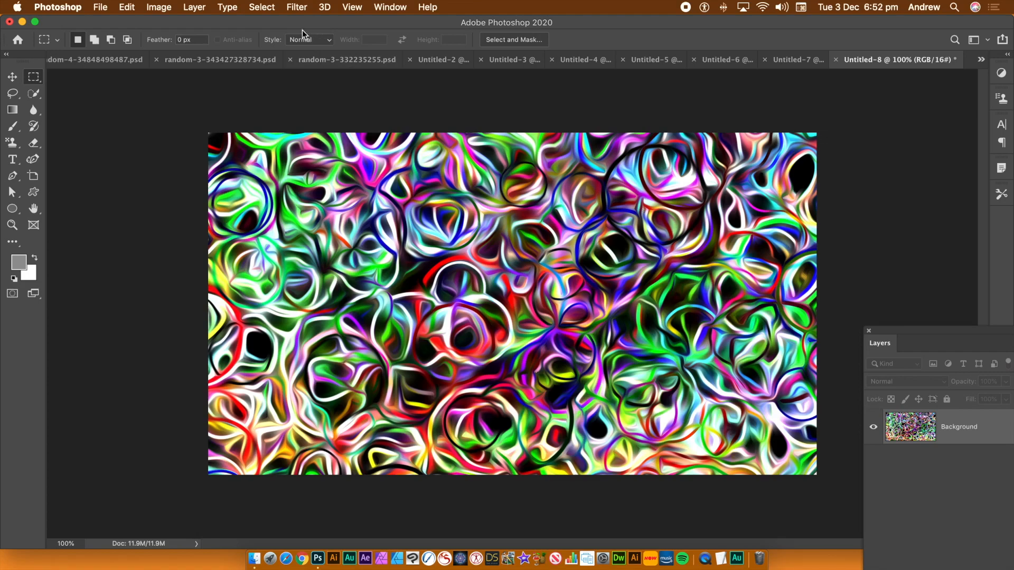
- Duplicate the background layer and enlarge the copy proportionally to about 133% so it extends beyond the canvas
left_click(194, 7)
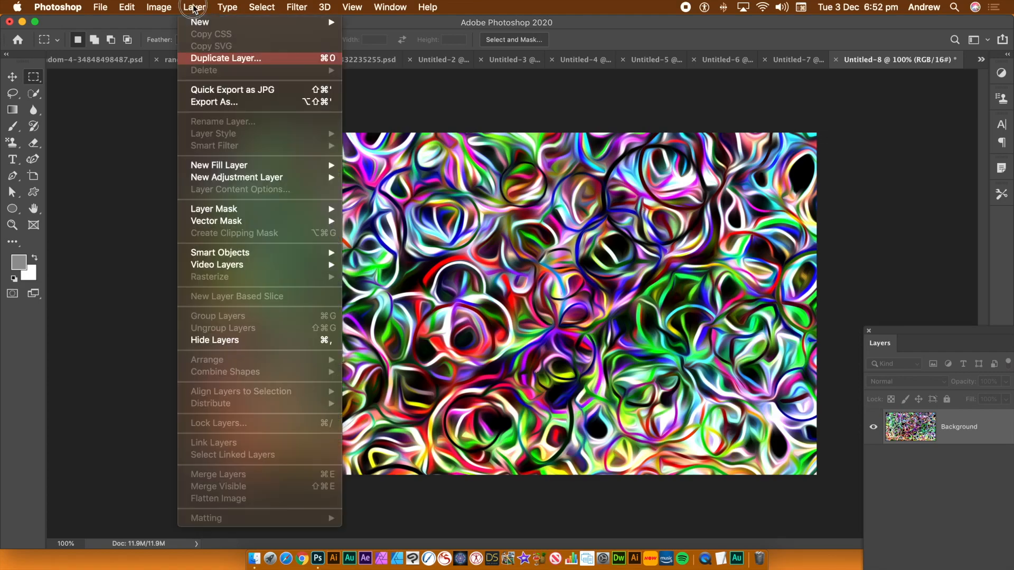
left_click(203, 60)
left_click(758, 312)
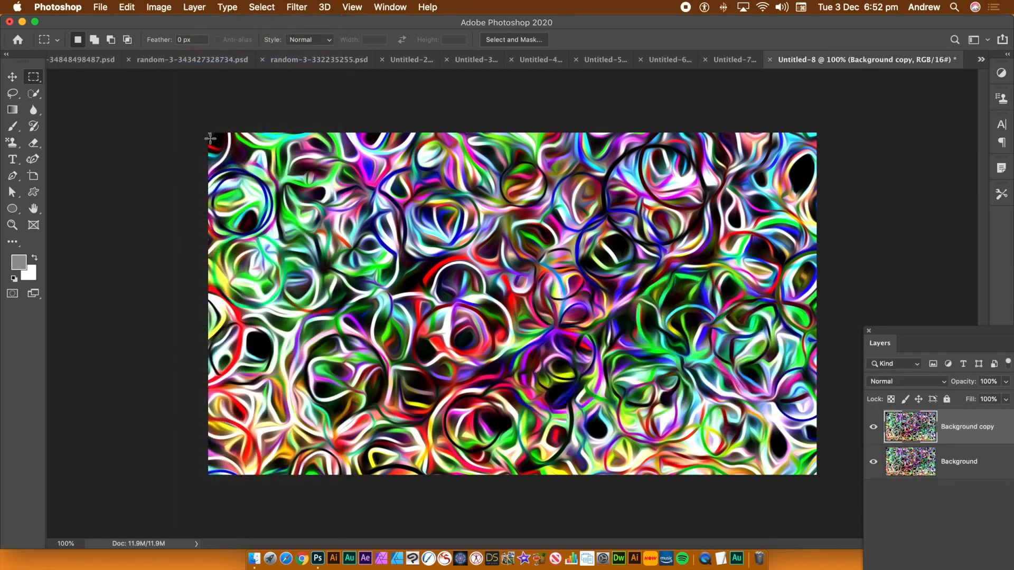
left_click(13, 77)
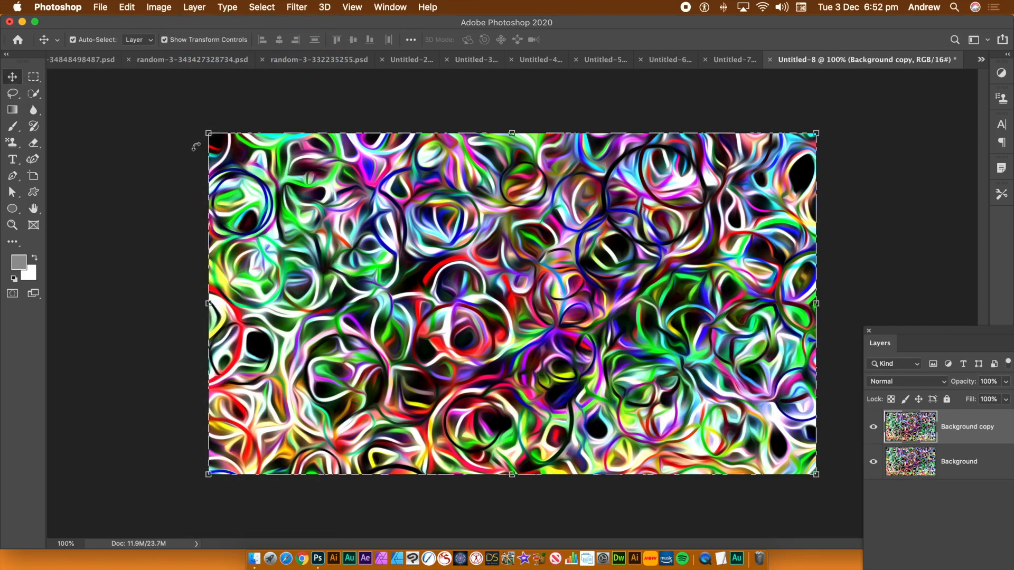
left_click_drag(208, 134, 124, 86)
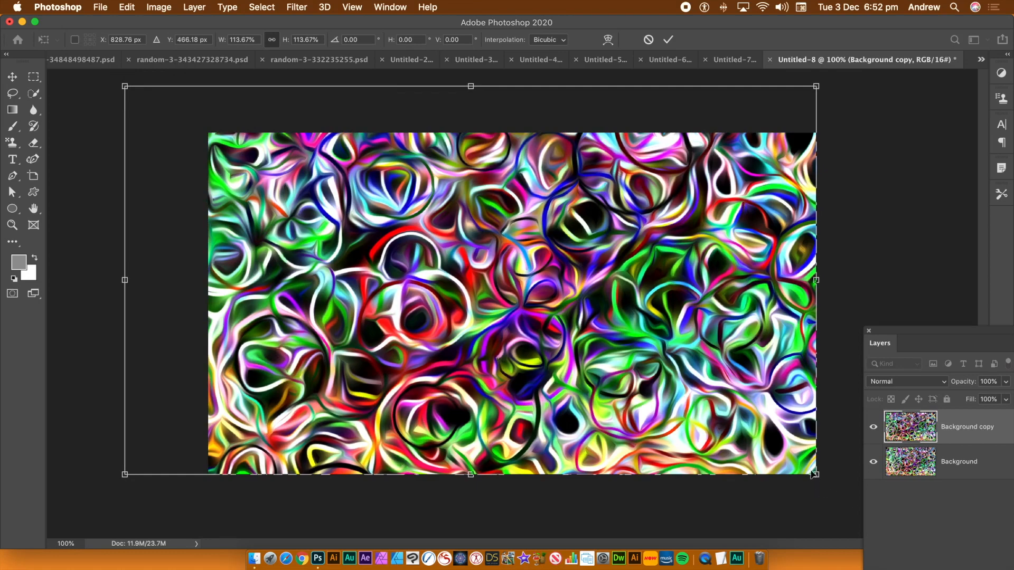
left_click_drag(814, 472, 933, 544)
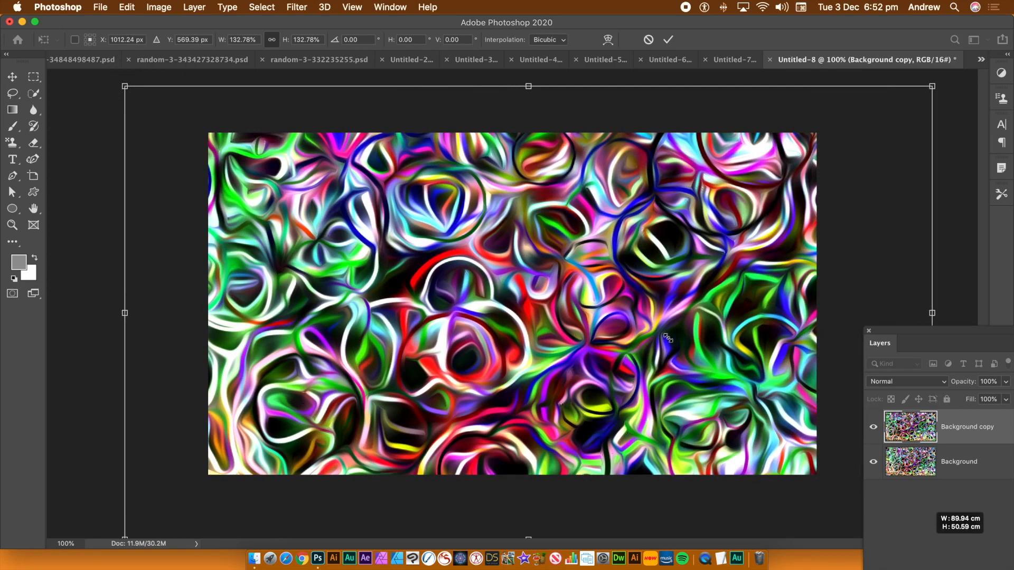
key("Return")
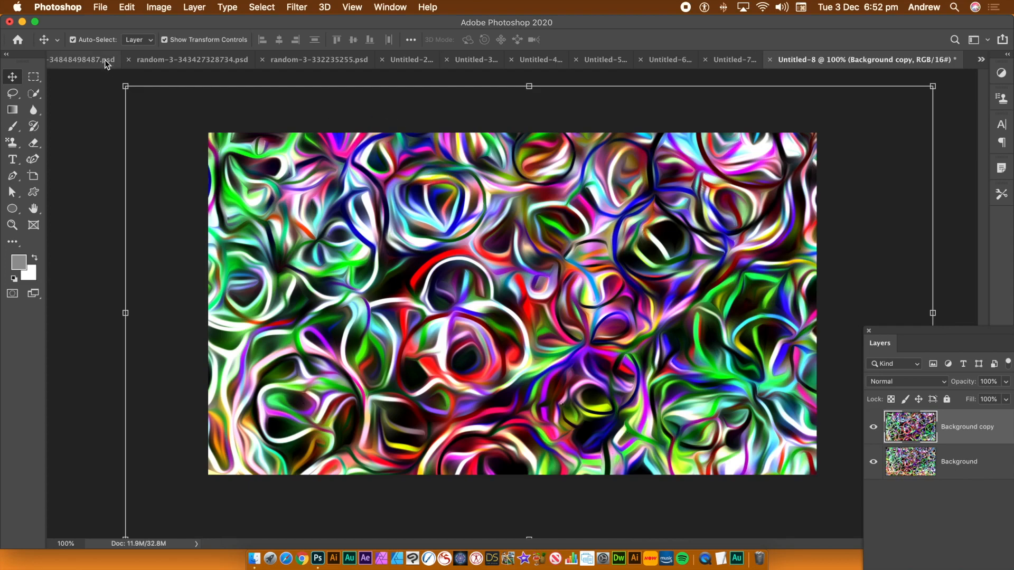
- Fill the enlarged copy with the circle pattern using Random Fill at its current settings, and apply Oil Paint to it
left_click(126, 8)
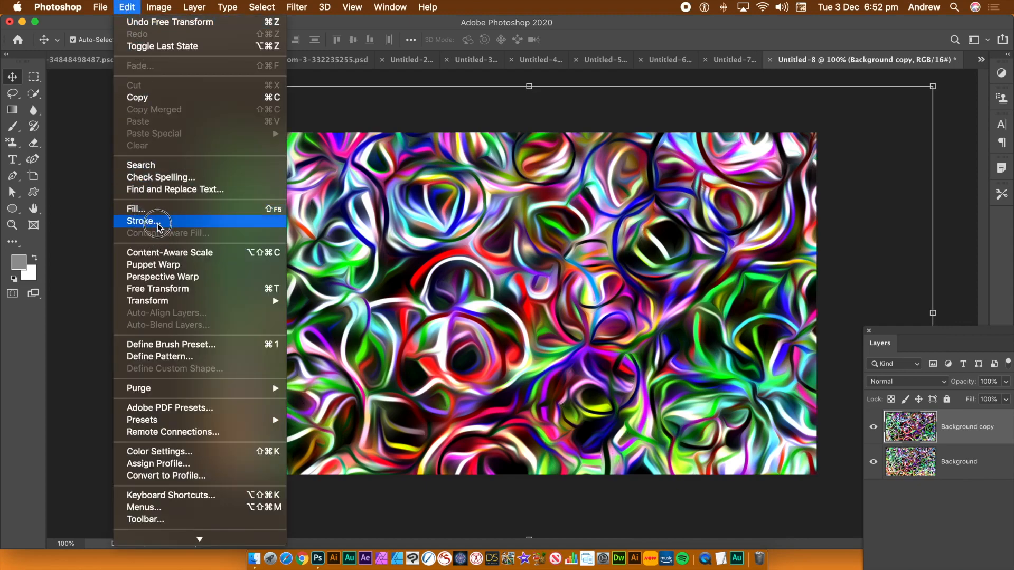
left_click(148, 209)
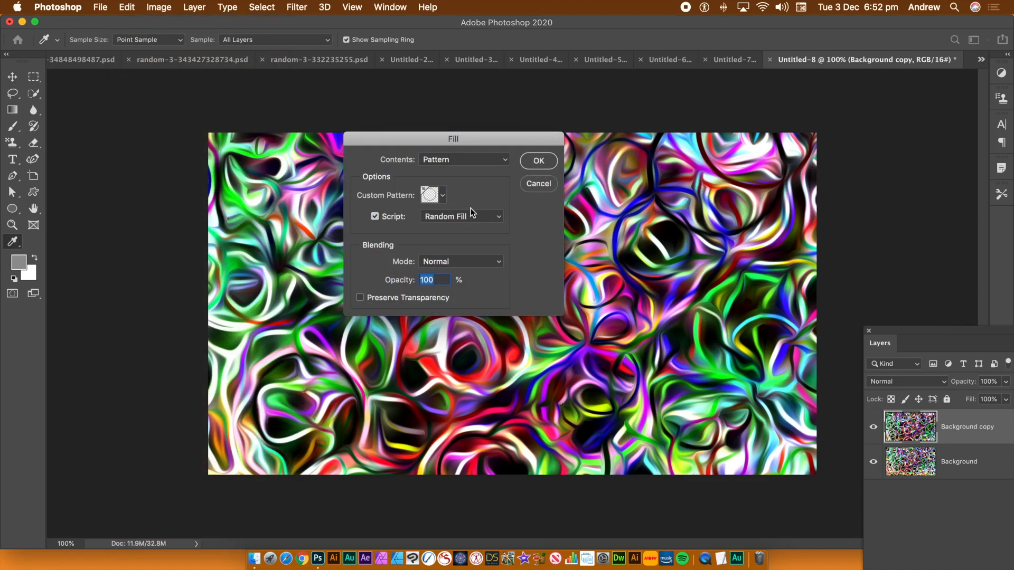
key("super")
key("Return")
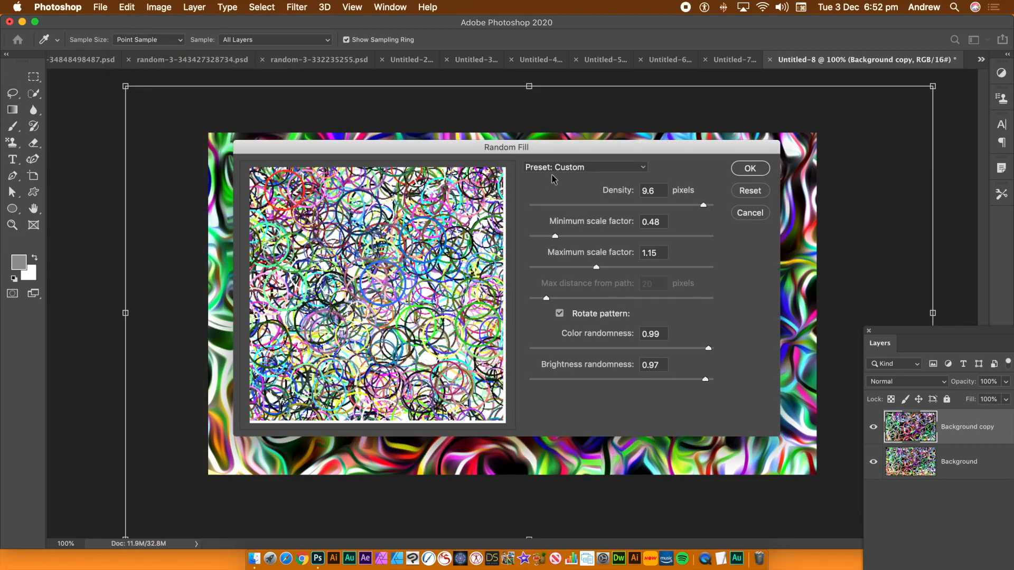
left_click(753, 169)
key("super+z")
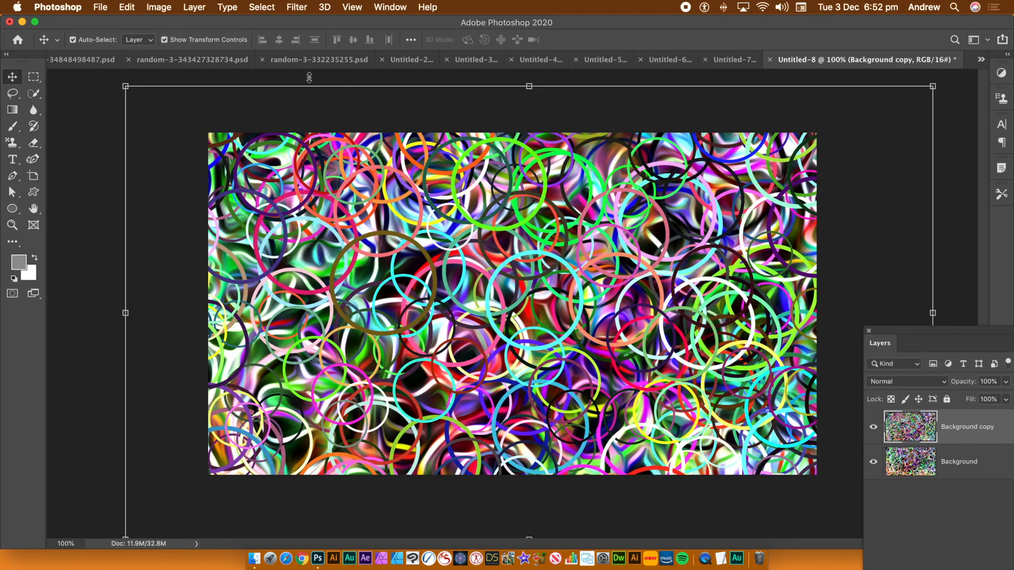
left_click(294, 7)
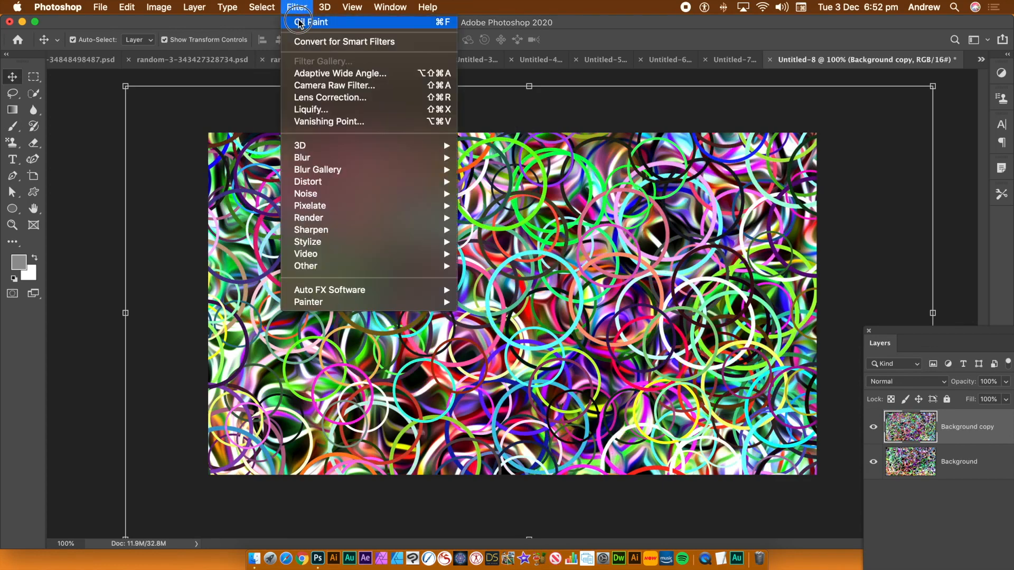
left_click(299, 22)
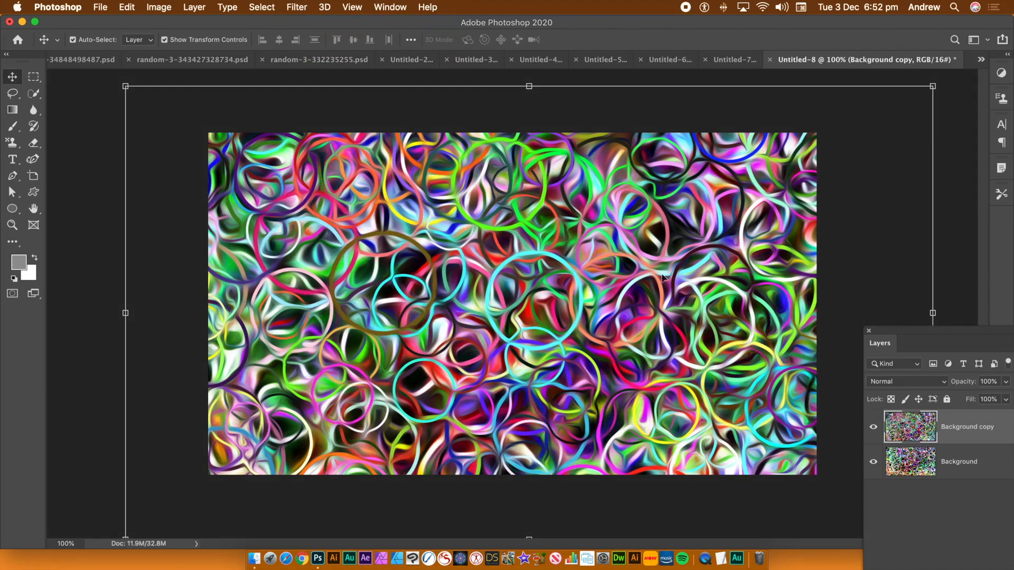
- Blend the enlarged copy over the background in Difference mode and flatten the image
left_click(904, 380)
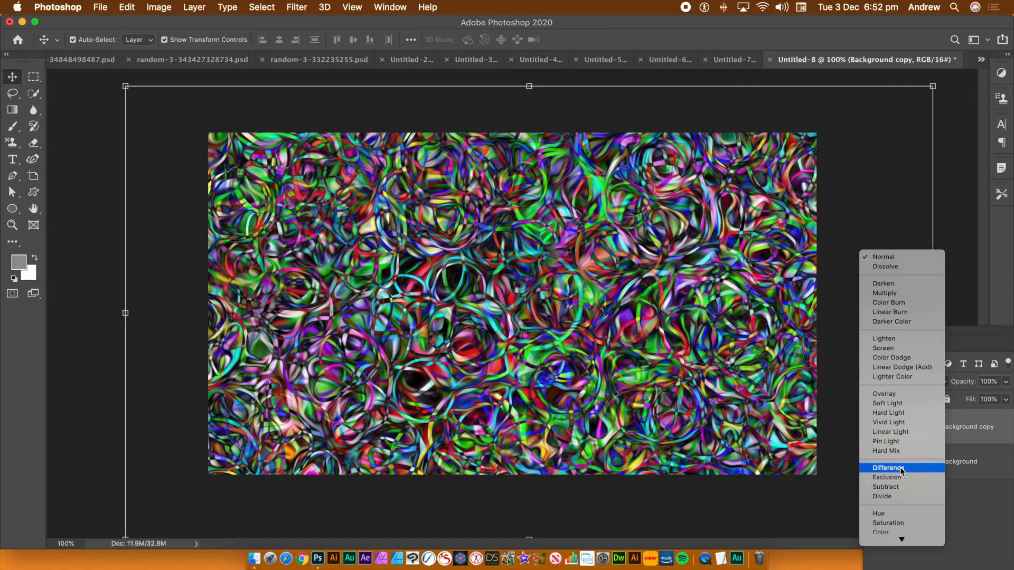
left_click(901, 469)
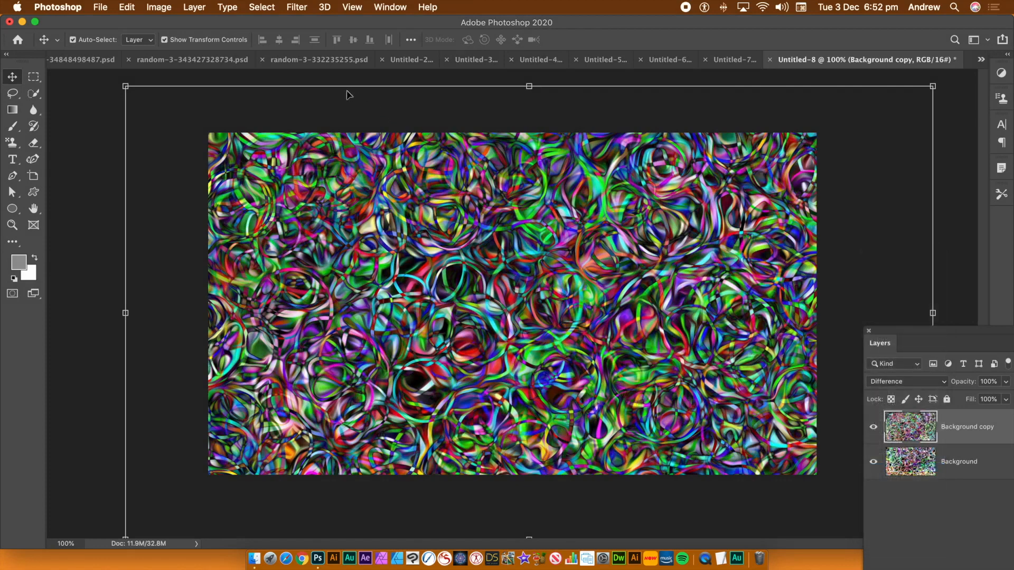
left_click(193, 7)
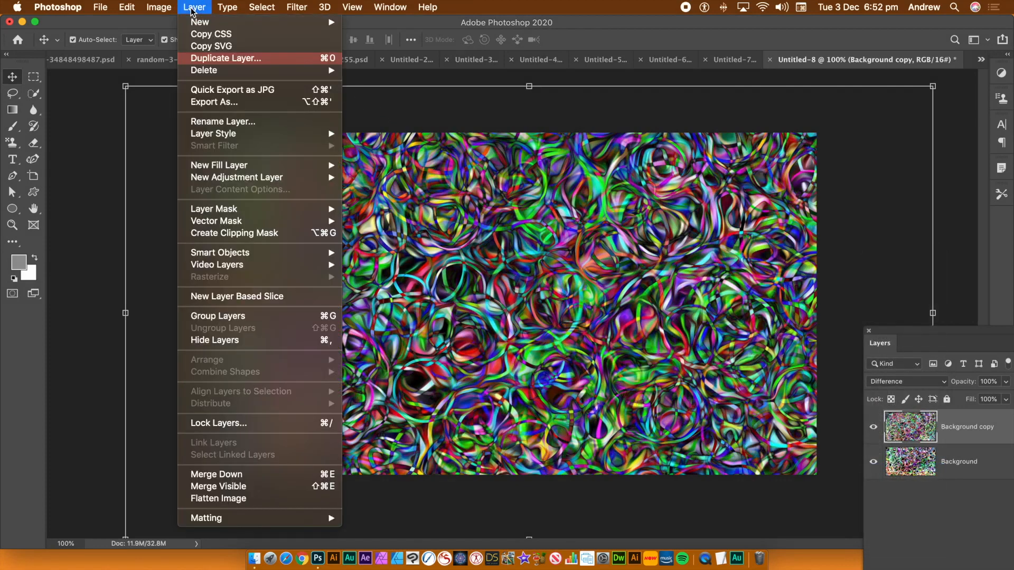
left_click(244, 500)
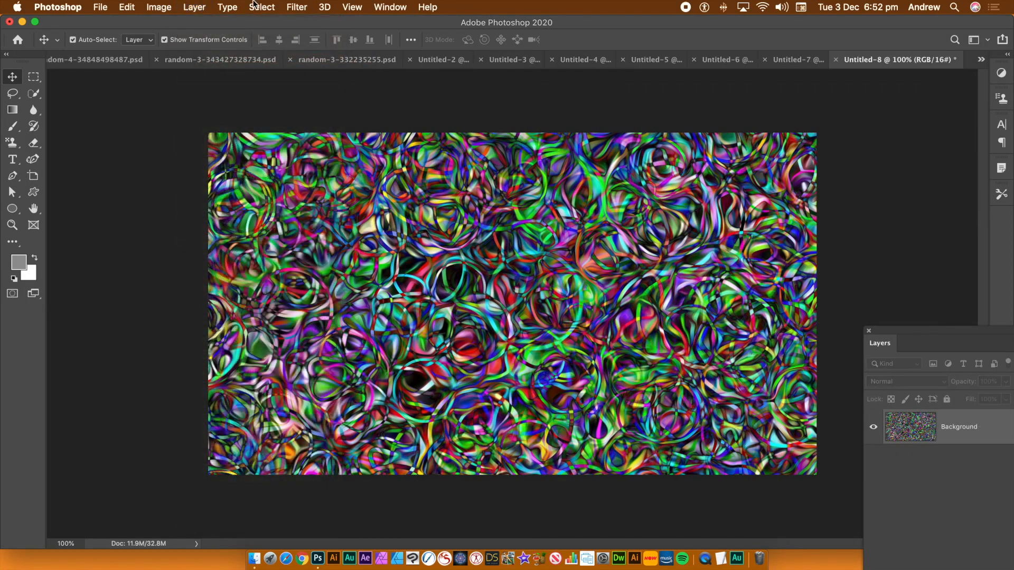
- Apply the Oil Paint filter twice to the flattened image with its last settings
left_click(296, 7)
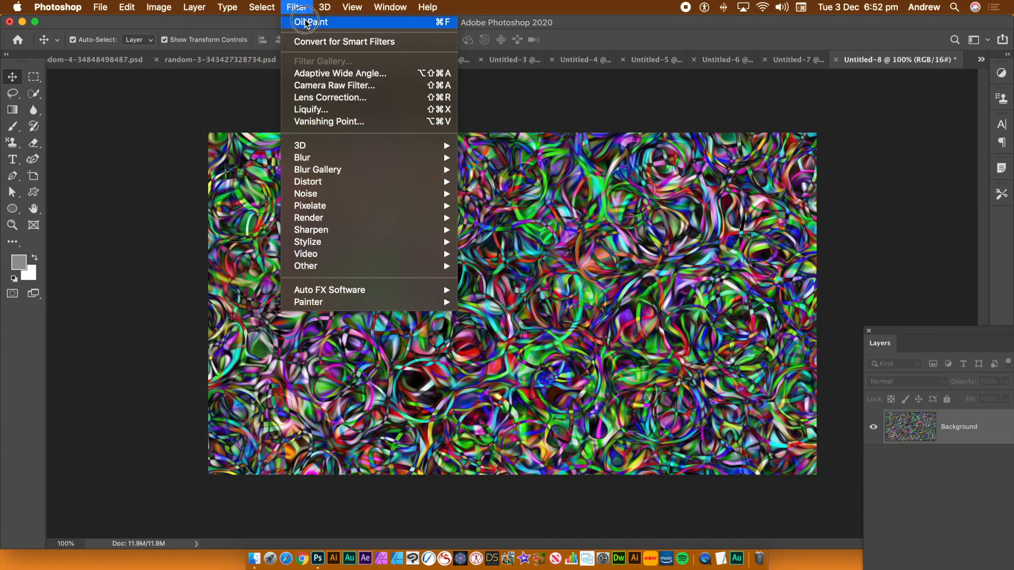
left_click(307, 24)
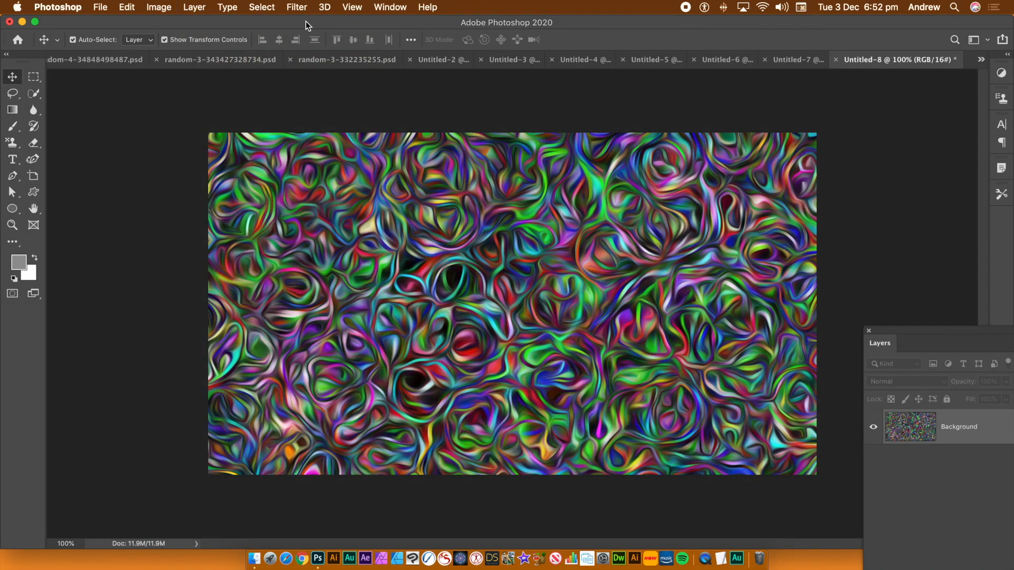
left_click(294, 8)
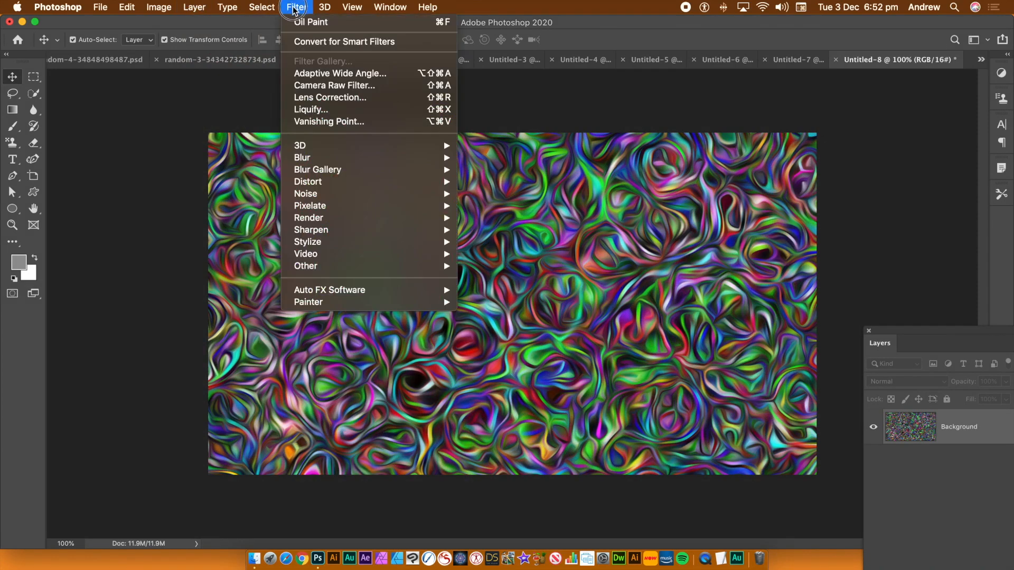
left_click(302, 22)
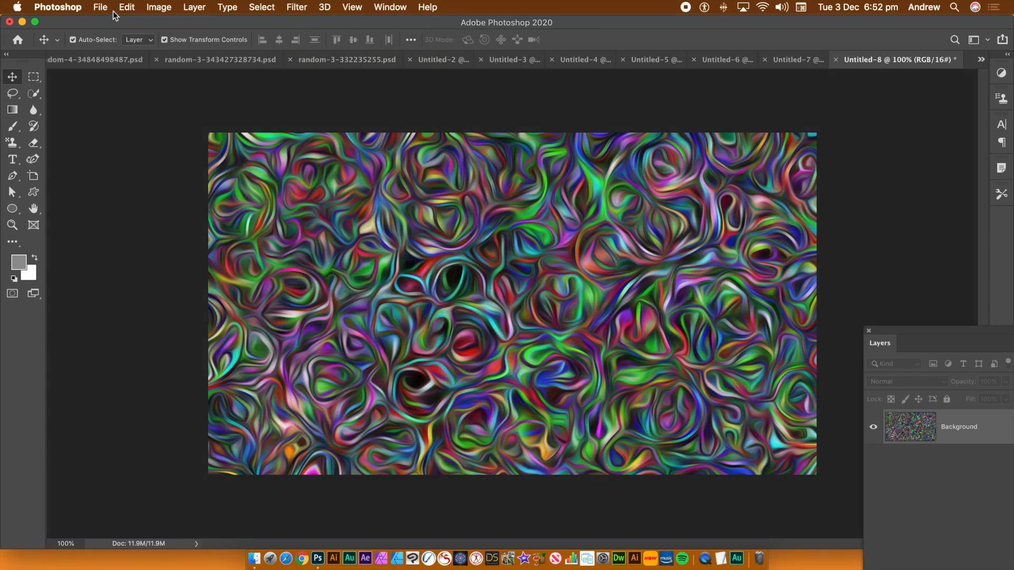
- Apply a Levels adjustment to the image with the midtone input at 0.70 and the white input at 173
left_click(158, 7)
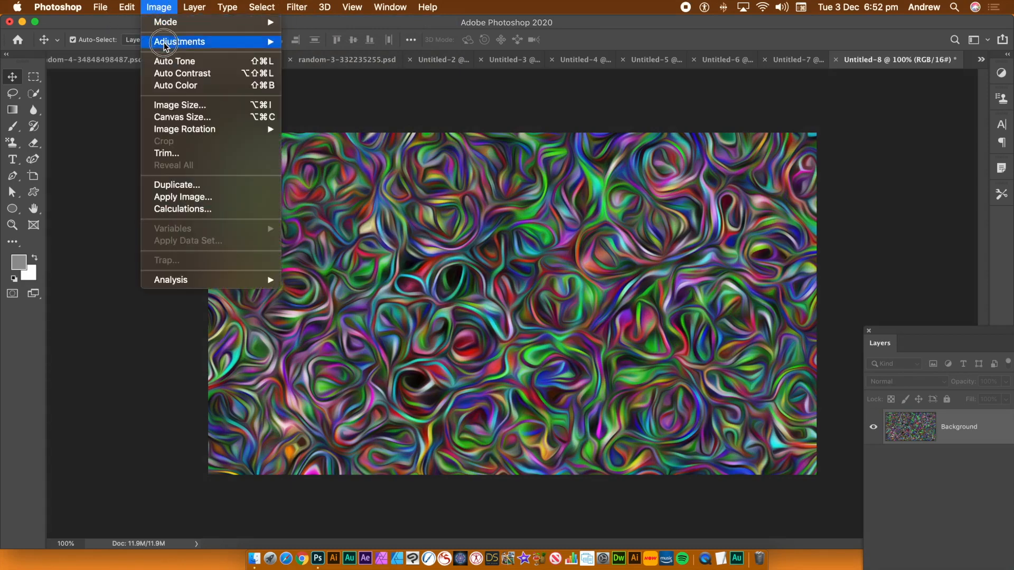
mouse_move(166, 46)
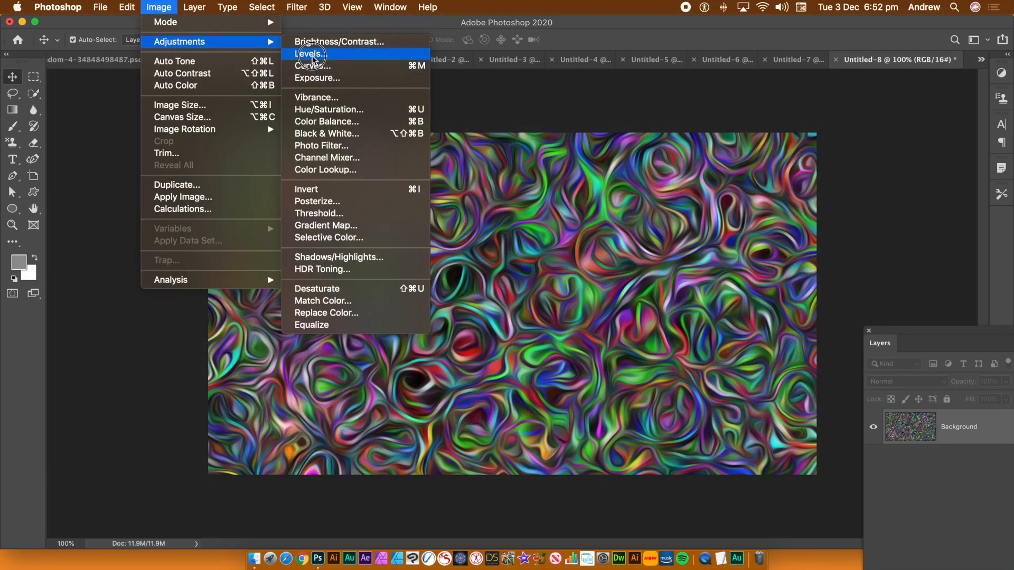
left_click(312, 54)
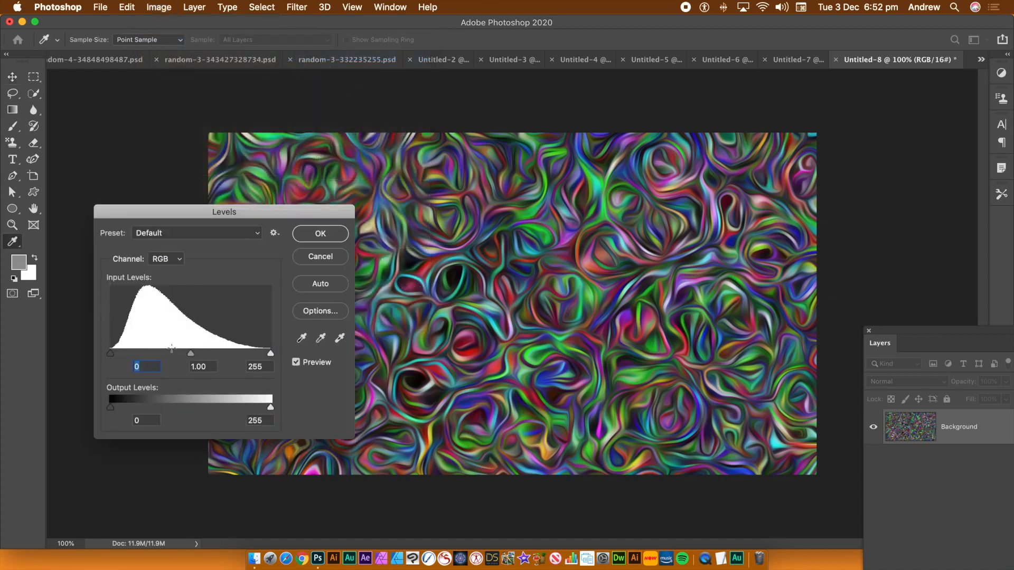
left_click_drag(271, 353, 180, 355)
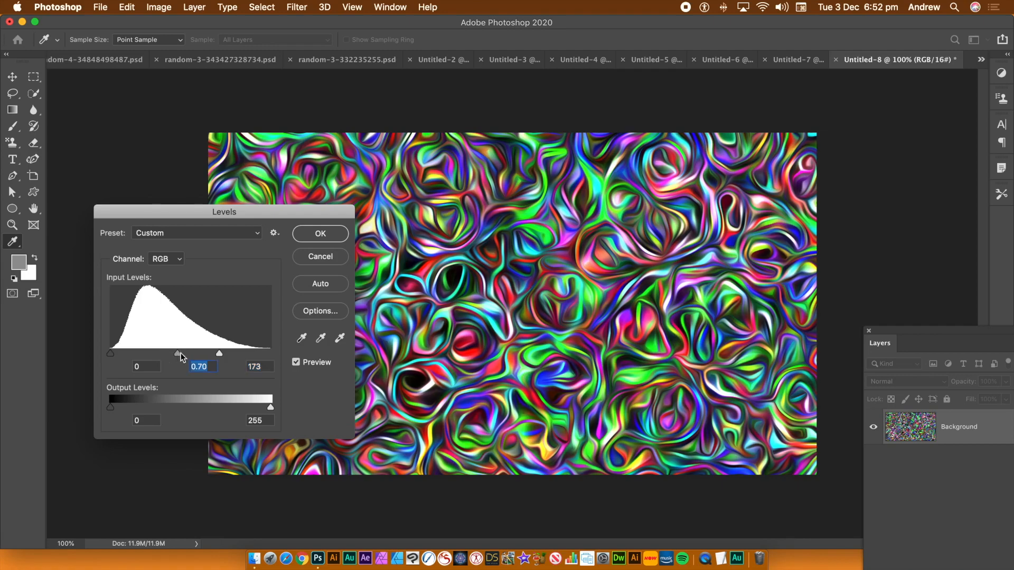
left_click(322, 233)
key("v")
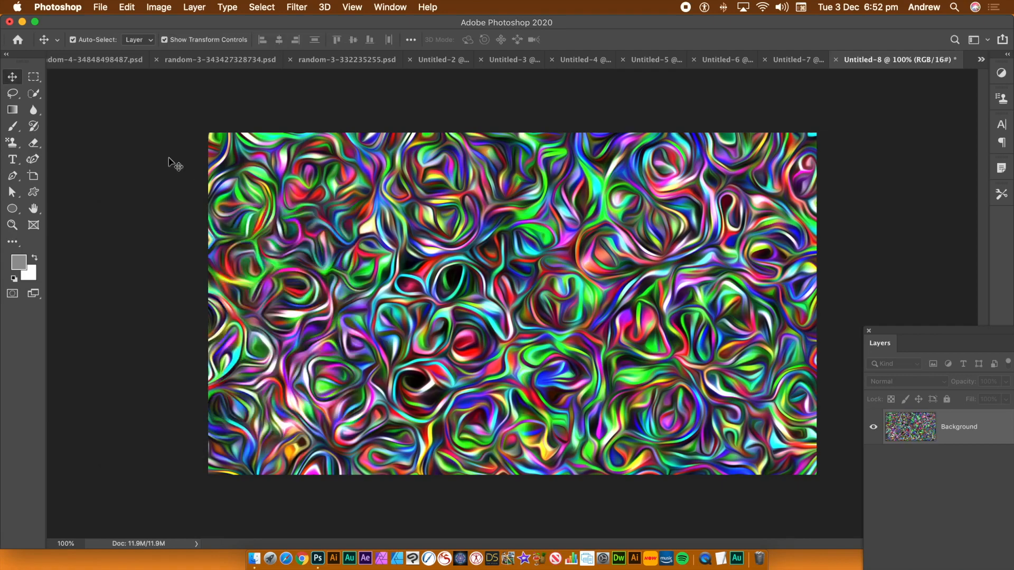
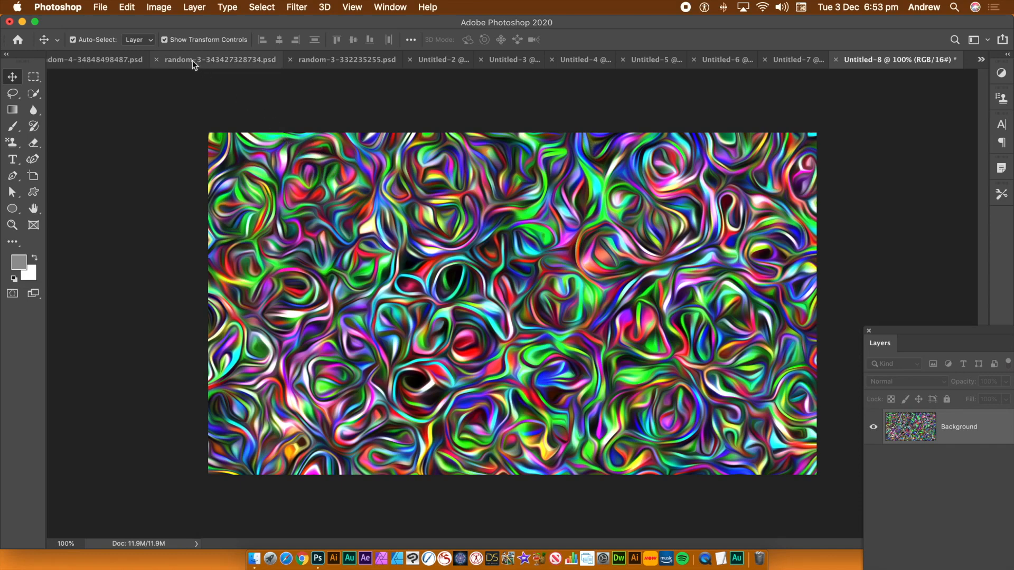
- Define a pattern from a tall, narrow rectangular selection in the image's left part, keeping the default name, and deselect
left_click(35, 79)
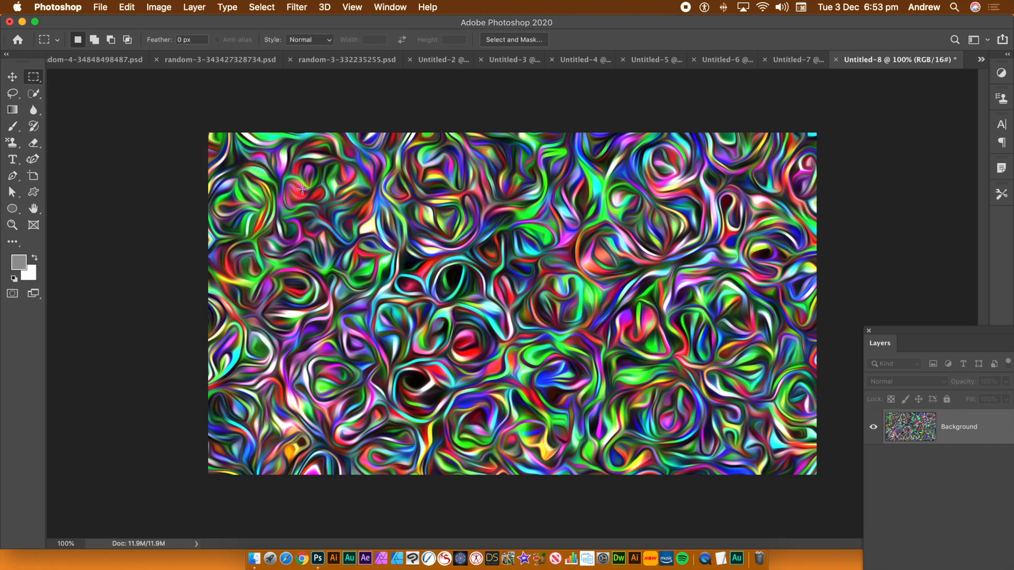
left_click_drag(325, 166, 386, 427)
left_click(129, 8)
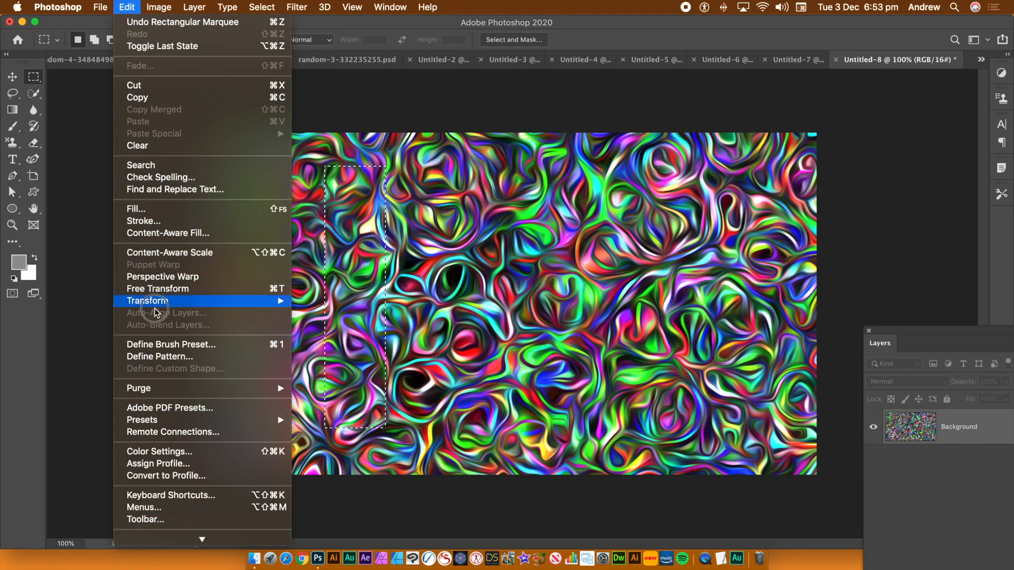
left_click(170, 364)
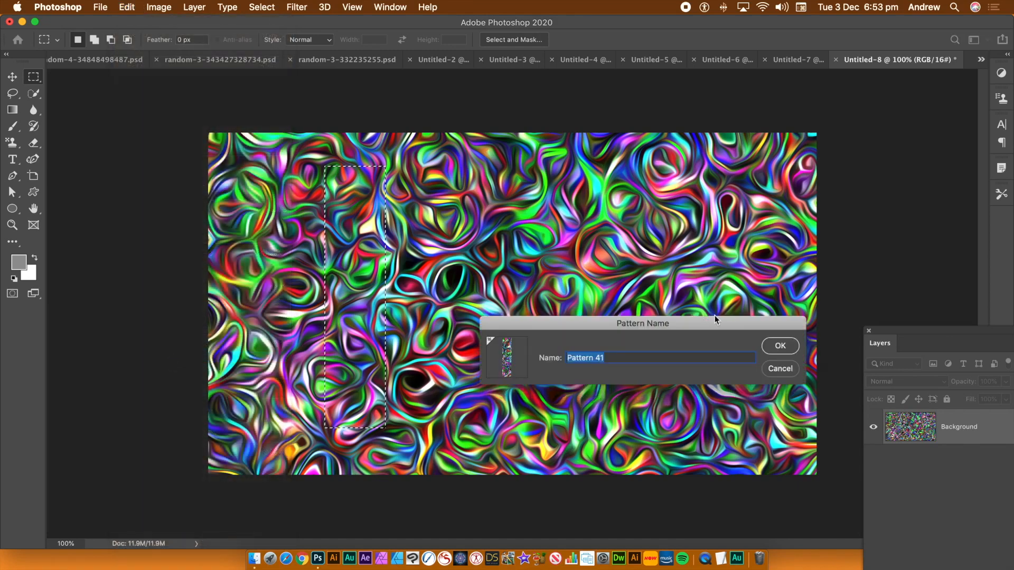
left_click(780, 346)
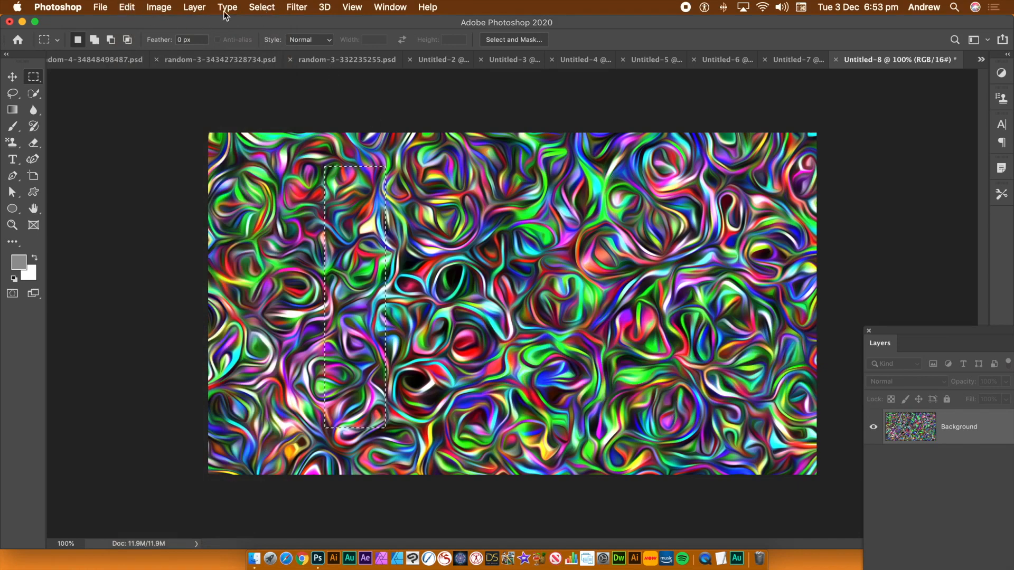
left_click(262, 7)
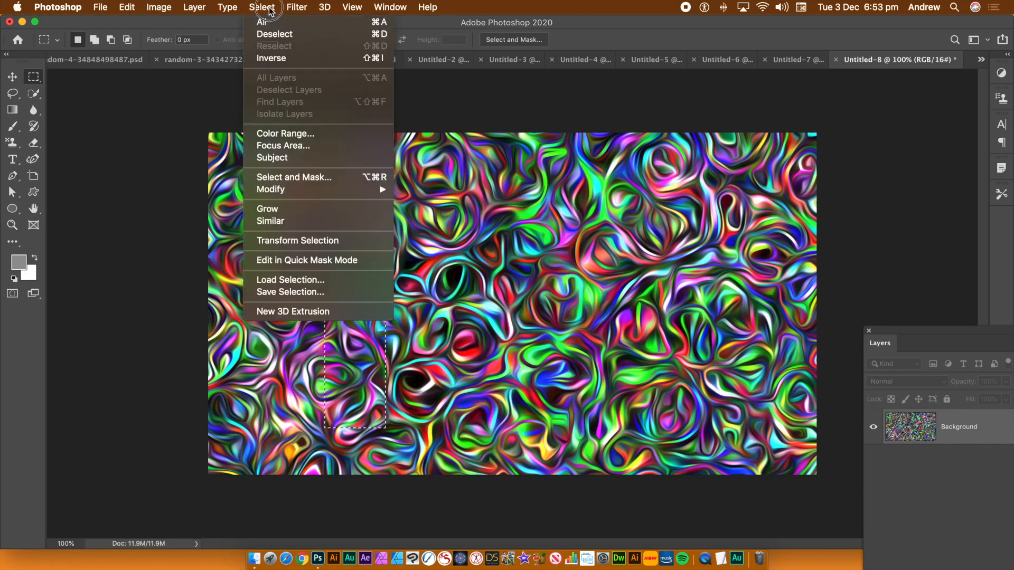
left_click(276, 34)
- Fill the background with the newly defined colourful strip pattern, using the Random Fill script at its current settings
left_click(125, 7)
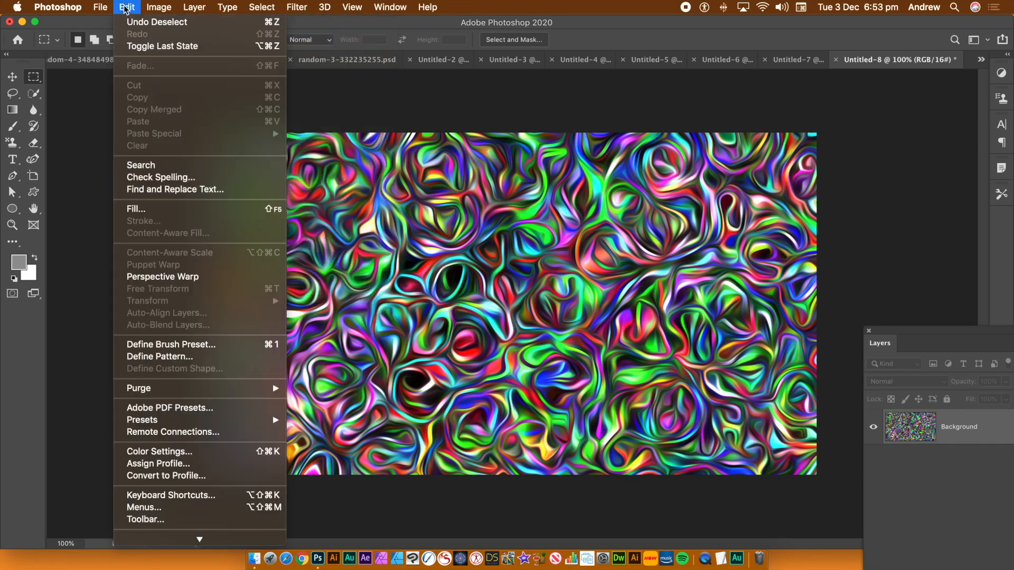
left_click(149, 212)
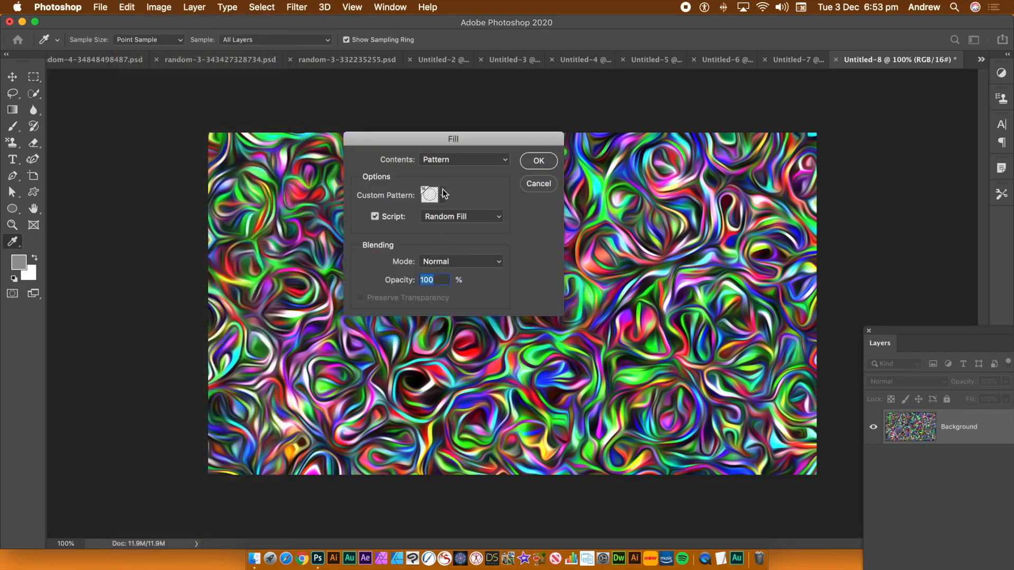
left_click(443, 194)
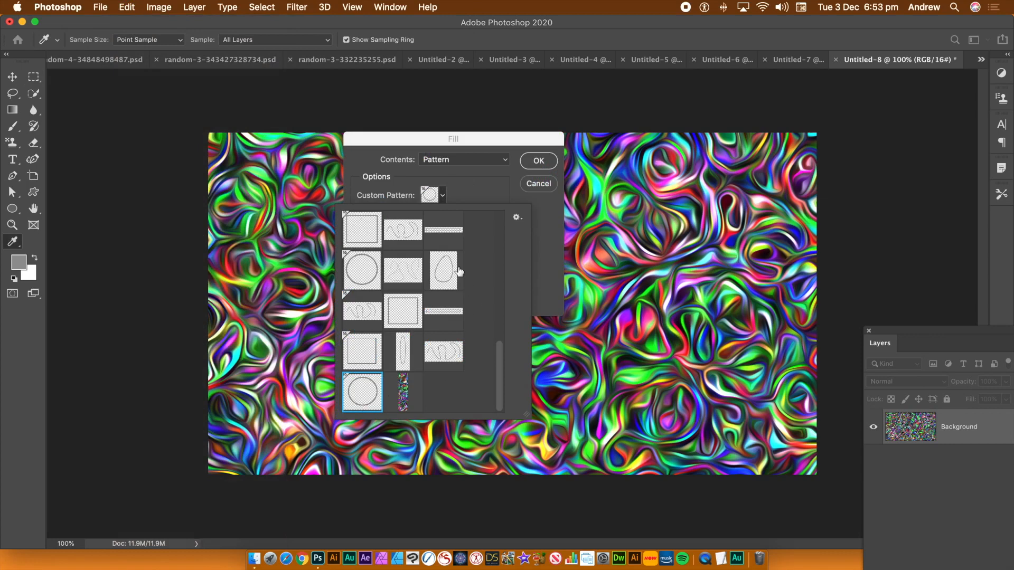
left_click(413, 391)
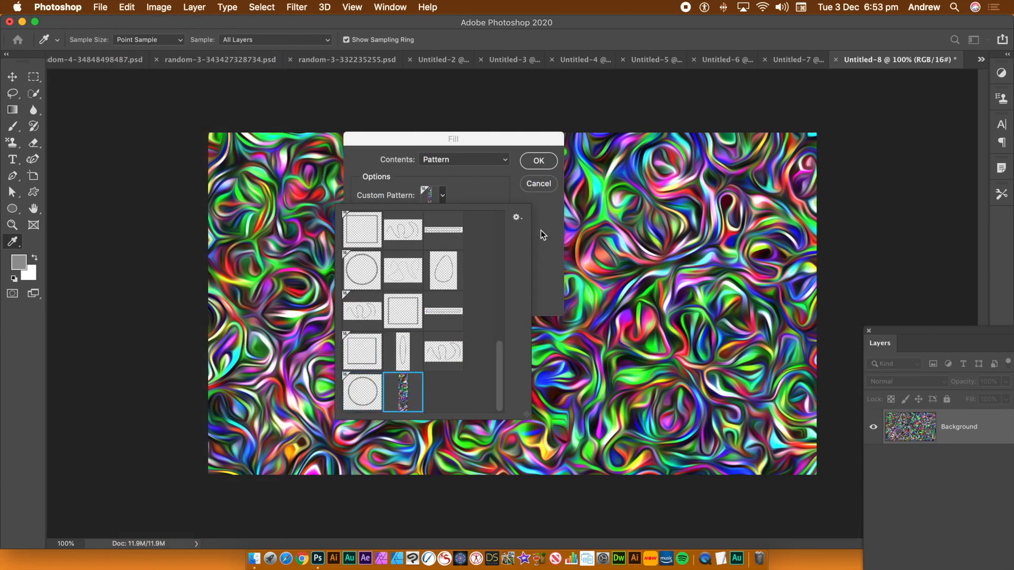
left_click(547, 203)
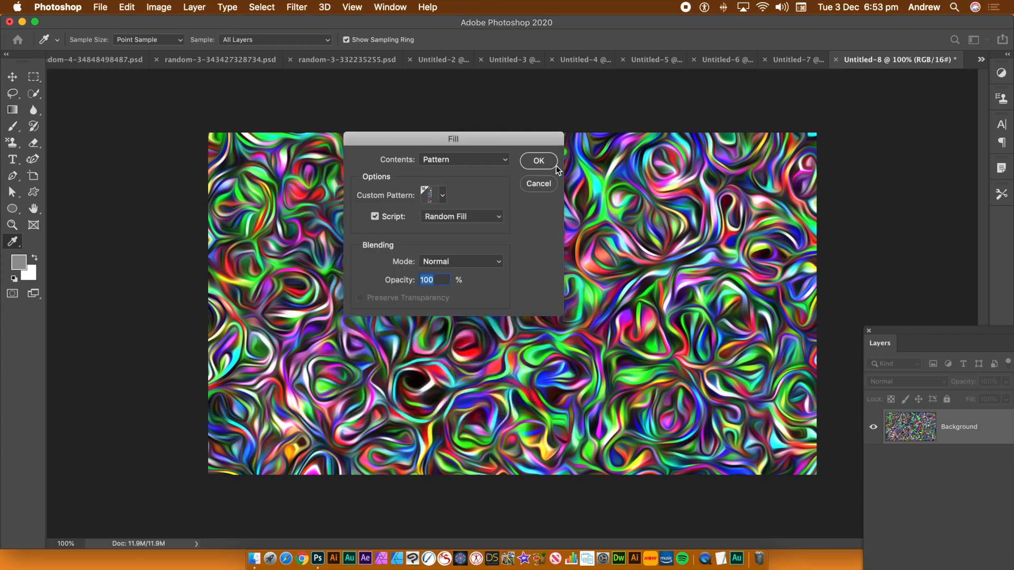
left_click(376, 218)
left_click(376, 217)
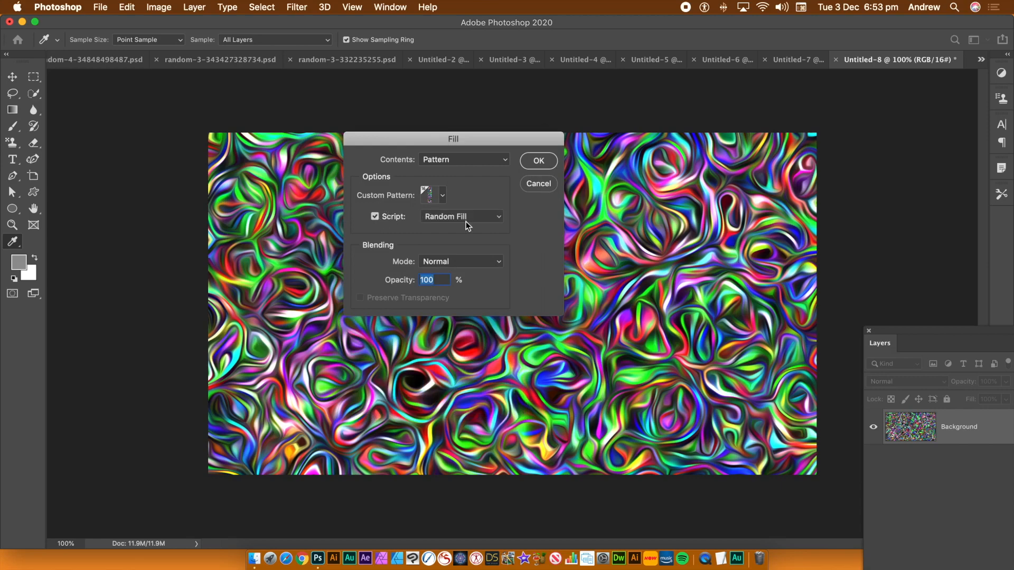
left_click(446, 198)
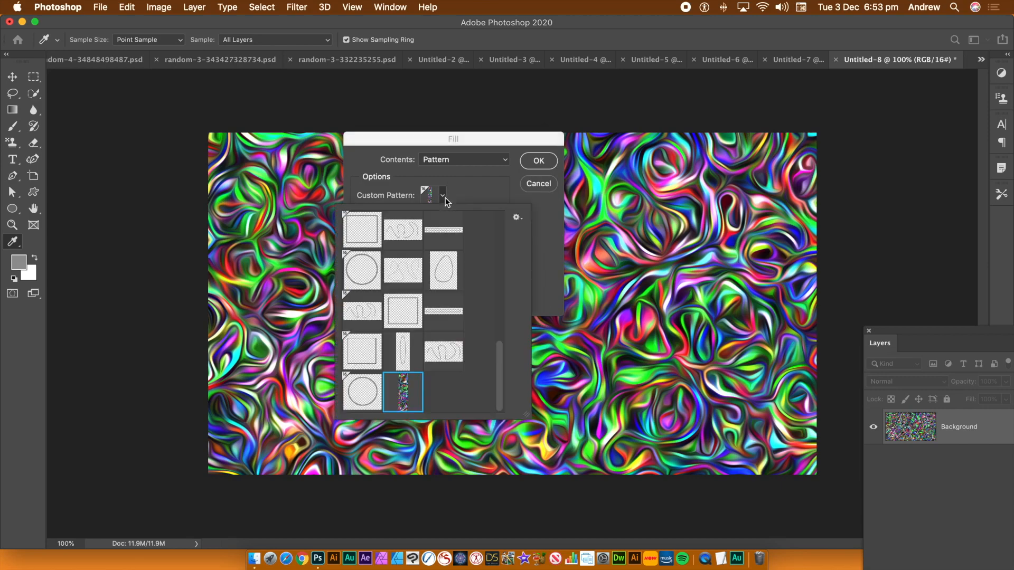
left_click(548, 224)
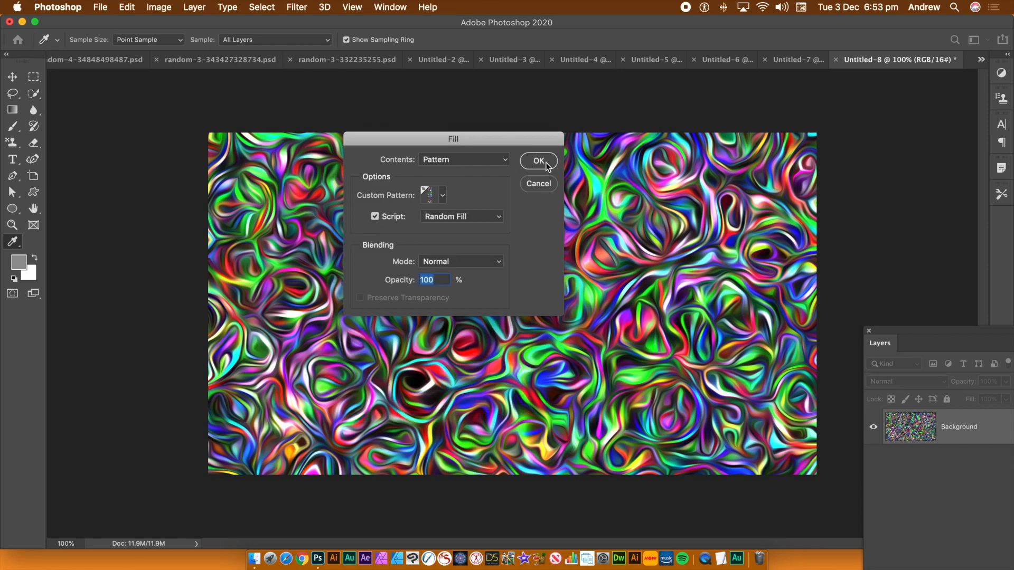
key("Return")
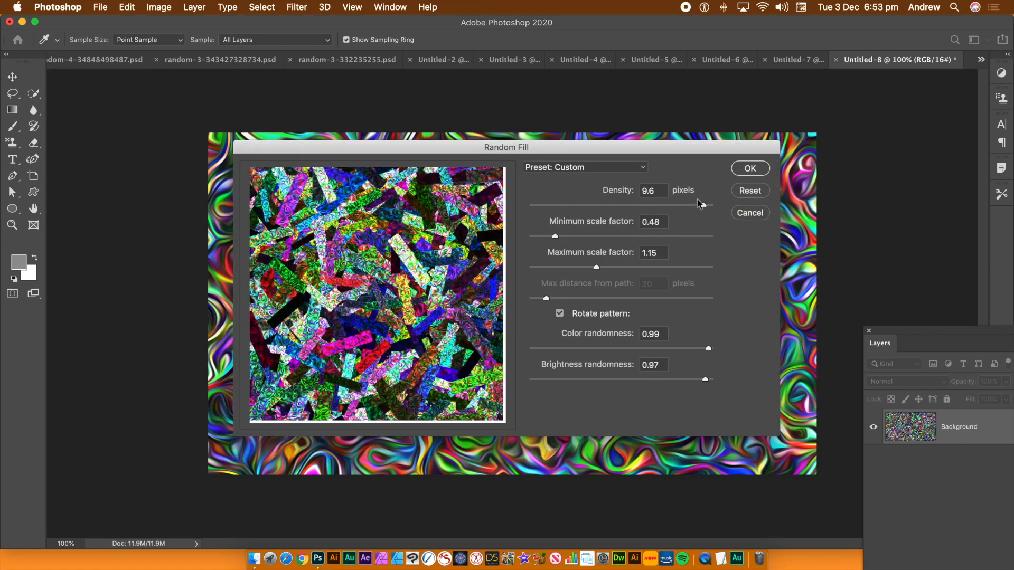
left_click(749, 169)
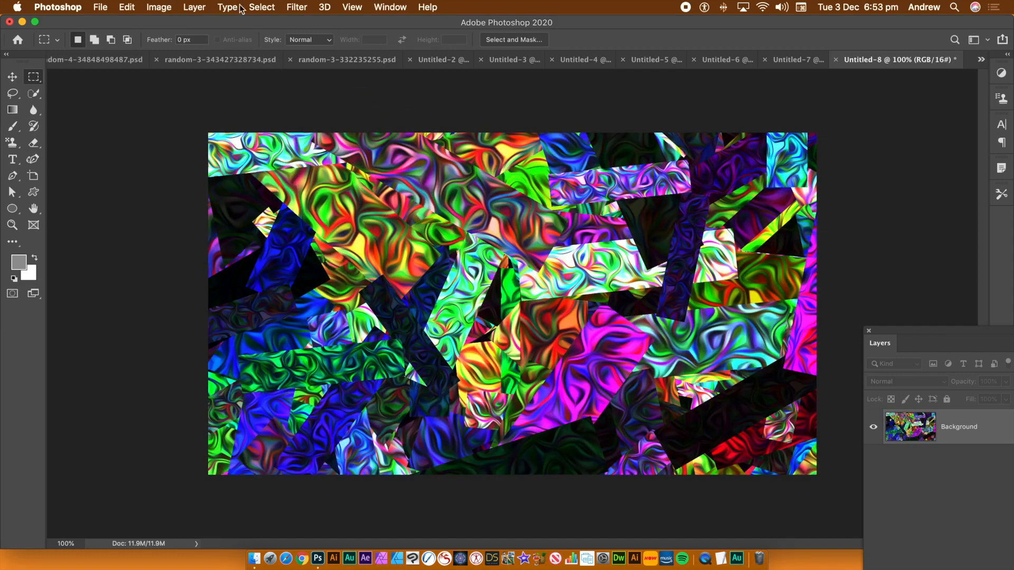
- Apply the Oil Paint filter twice to the strip-filled image with its last settings
left_click(296, 7)
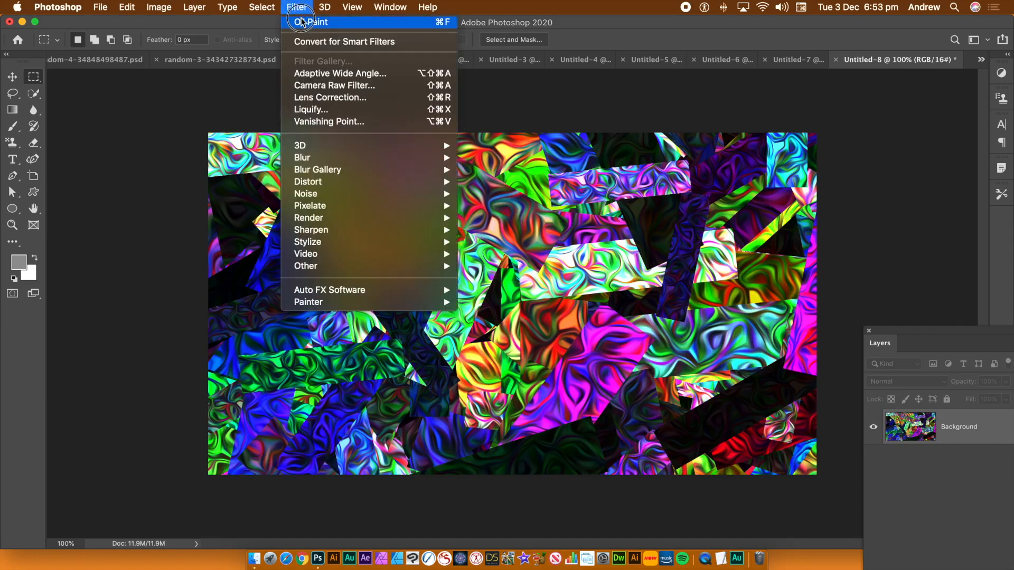
left_click(303, 21)
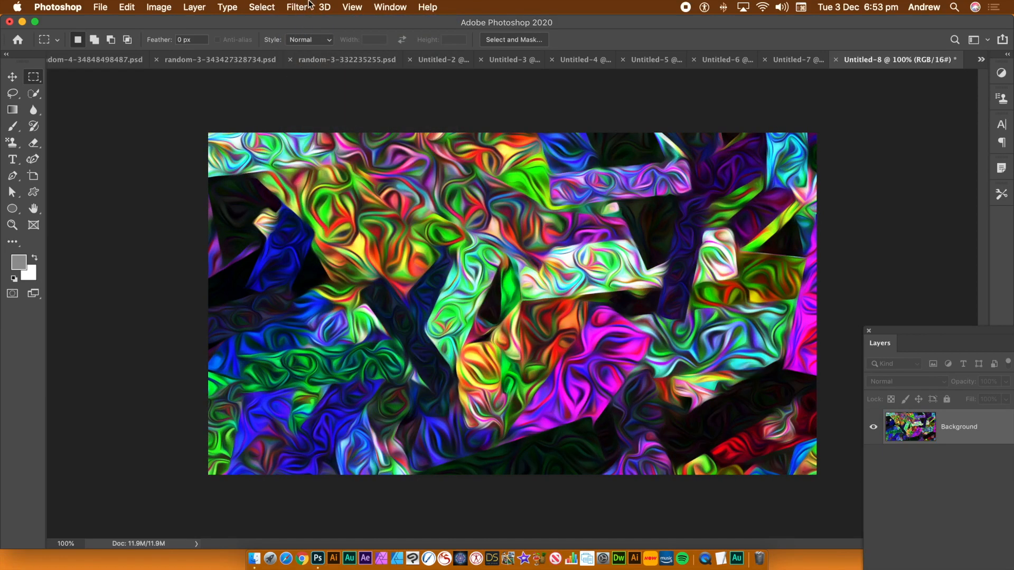
left_click(293, 7)
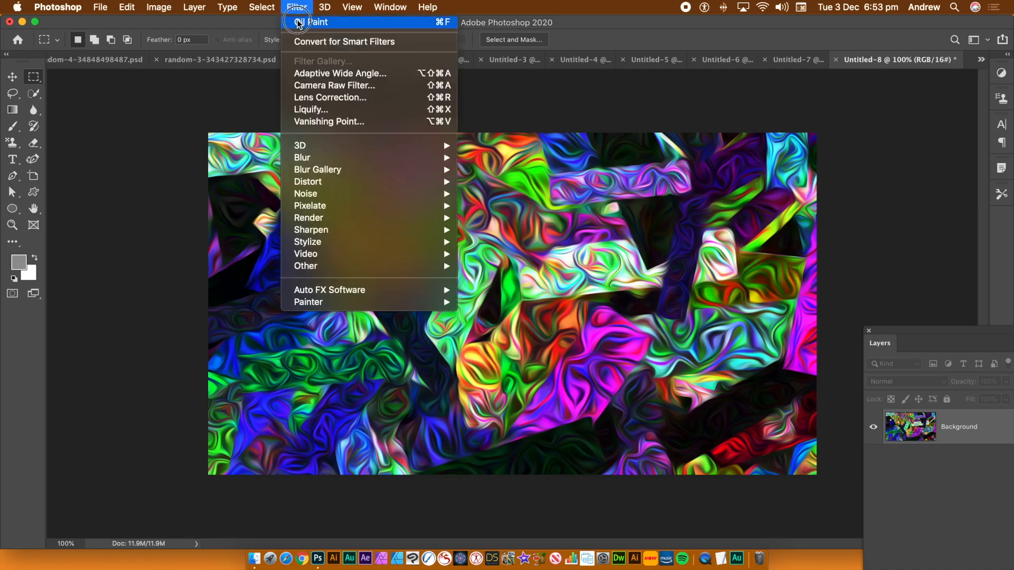
left_click(299, 23)
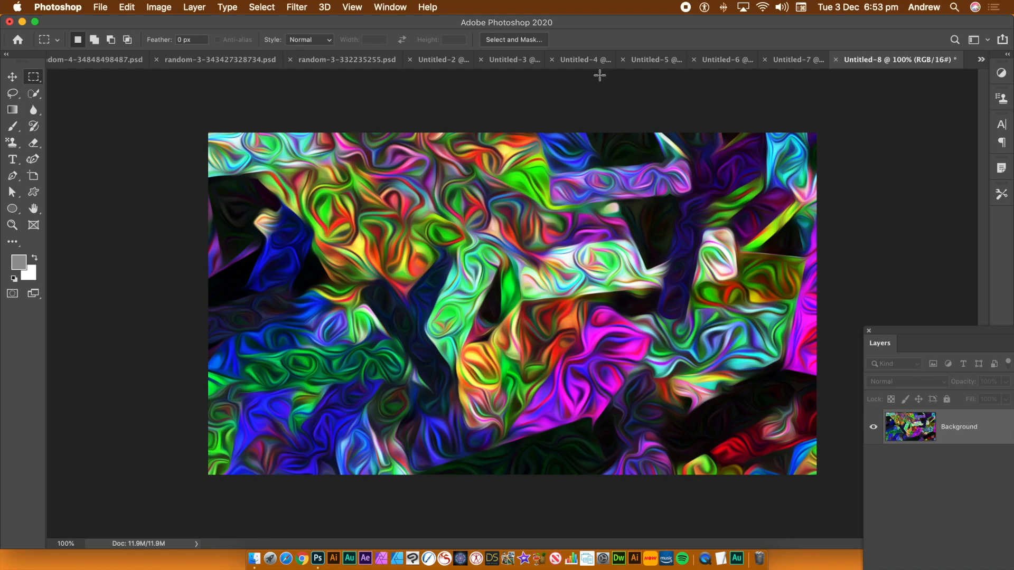
- Review the random-3-332235255.psd and random-4-34848498487.psd artworks, and switch to the Untitled-2 document
left_click(338, 59)
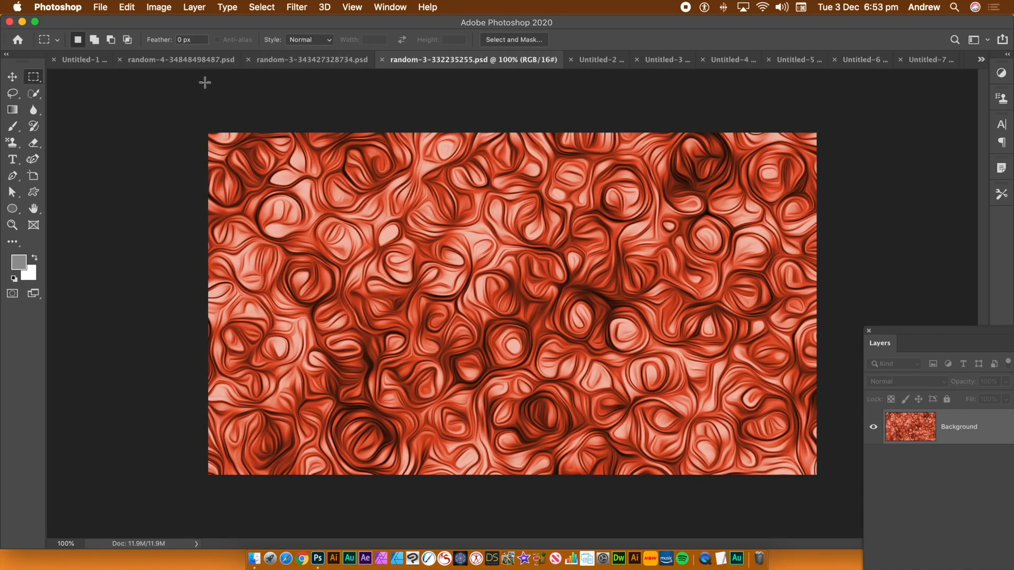
left_click(191, 61)
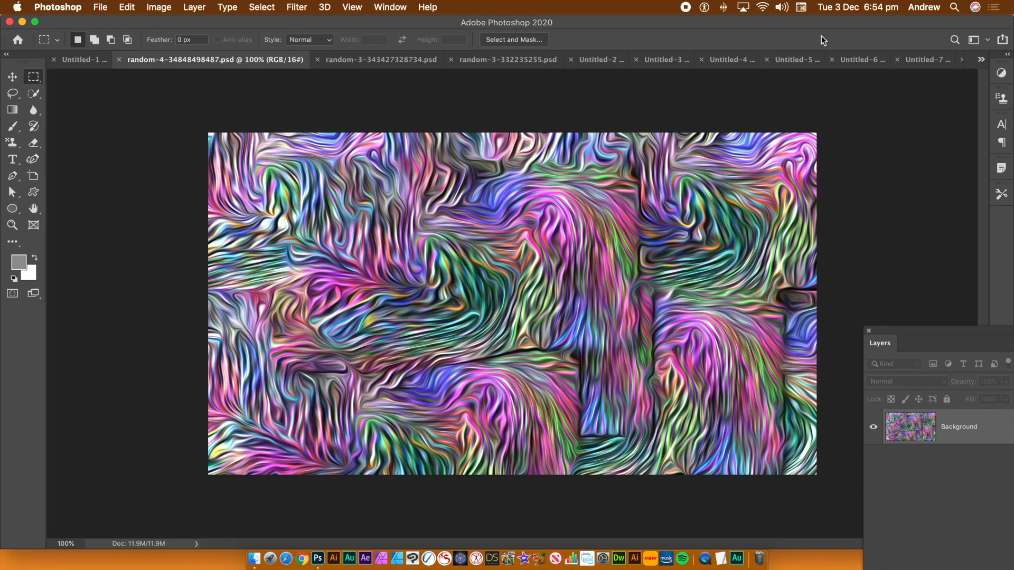
left_click(605, 62)
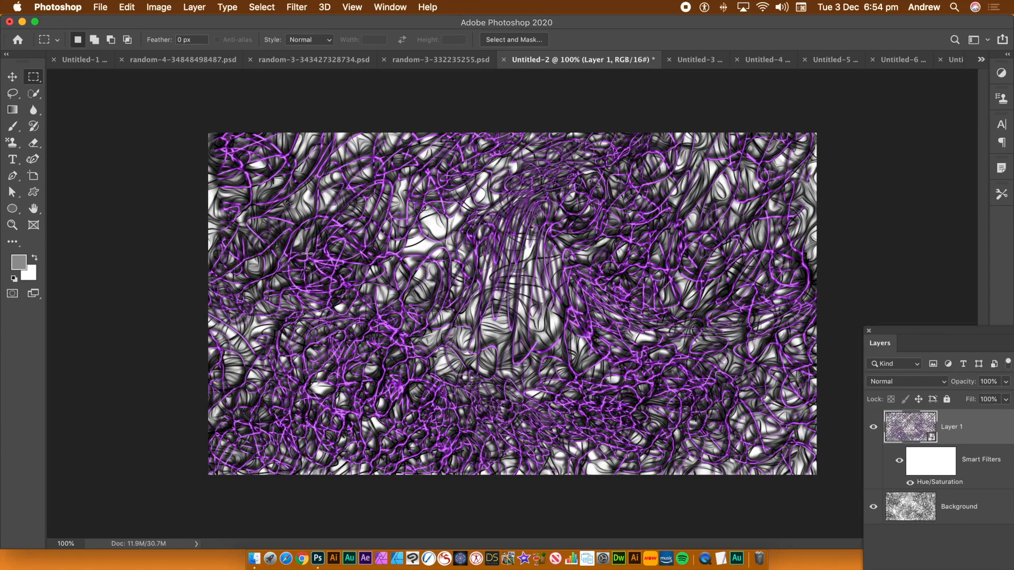
- Apply Liquify to Layer 1, warping the purple line network with broad strokes towards the upper-right, lower-right and lower-left corners and the lower edge
left_click(303, 5)
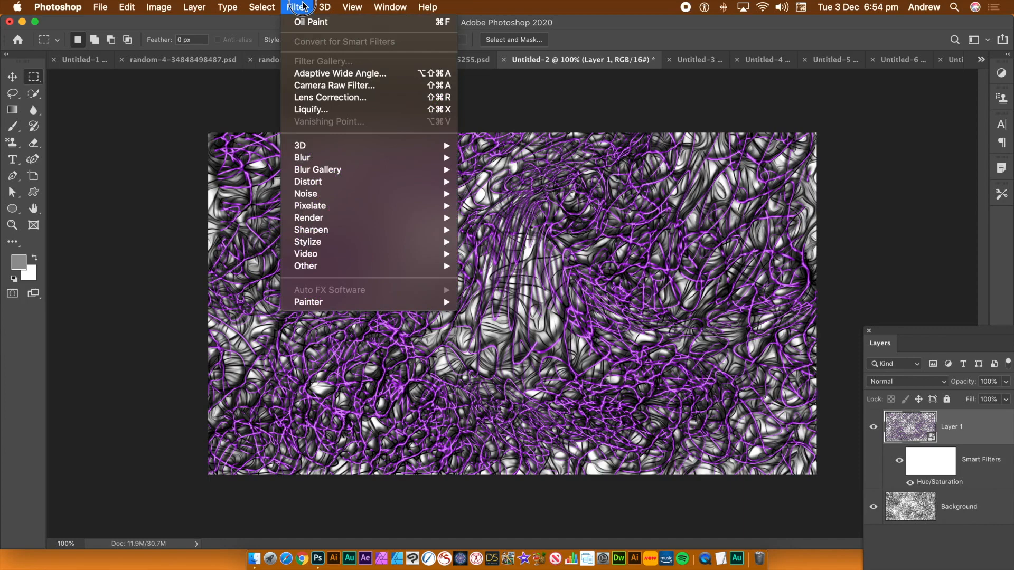
left_click(332, 111)
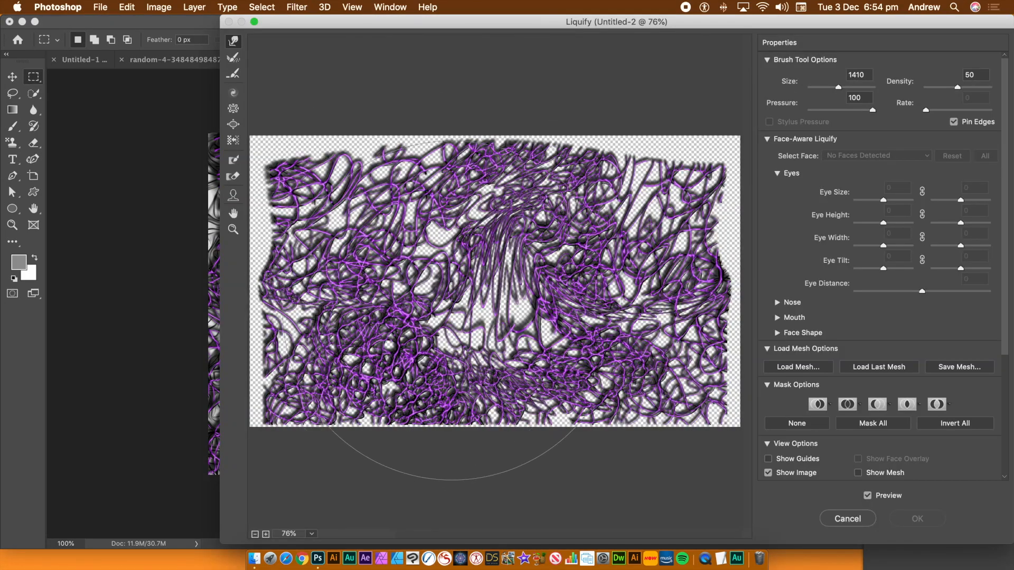
mouse_move(451, 306)
left_mouse_down()
mouse_move(419, 261)
mouse_move(419, 222)
mouse_move(424, 256)
mouse_move(440, 256)
mouse_move(549, 196)
mouse_move(639, 113)
mouse_move(652, 109)
mouse_move(653, 132)
left_mouse_up()
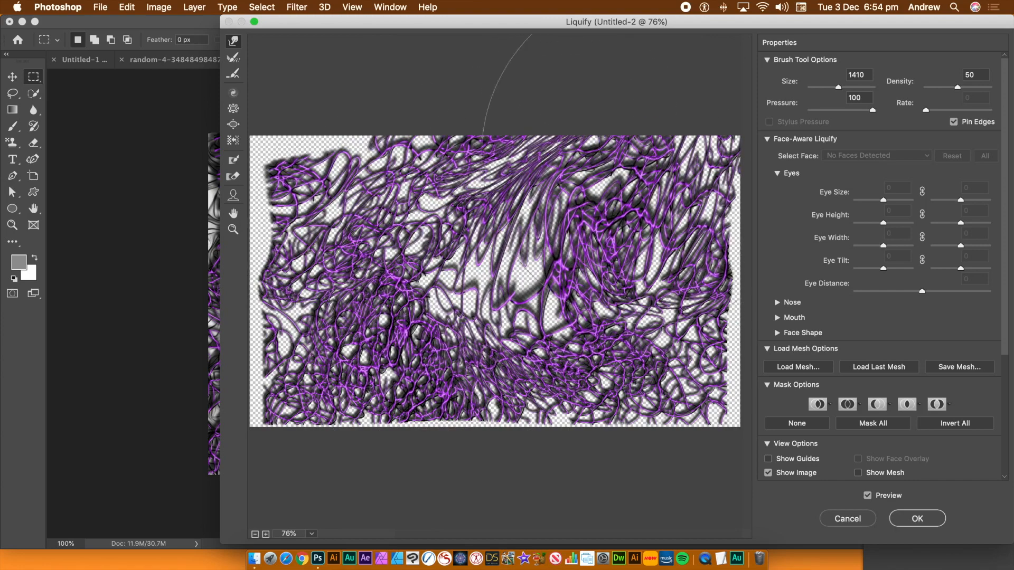
mouse_move(642, 272)
left_mouse_down()
mouse_move(703, 358)
mouse_move(735, 383)
left_mouse_up()
mouse_move(344, 232)
left_mouse_down()
mouse_move(259, 174)
mouse_move(254, 296)
mouse_move(269, 392)
mouse_move(211, 412)
left_mouse_up()
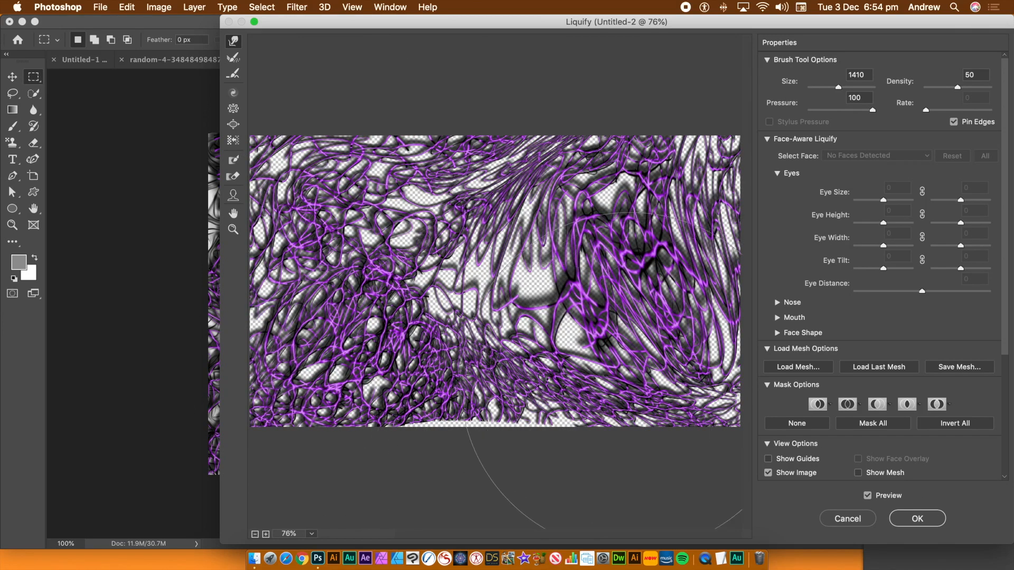
left_click_drag(587, 378, 537, 453)
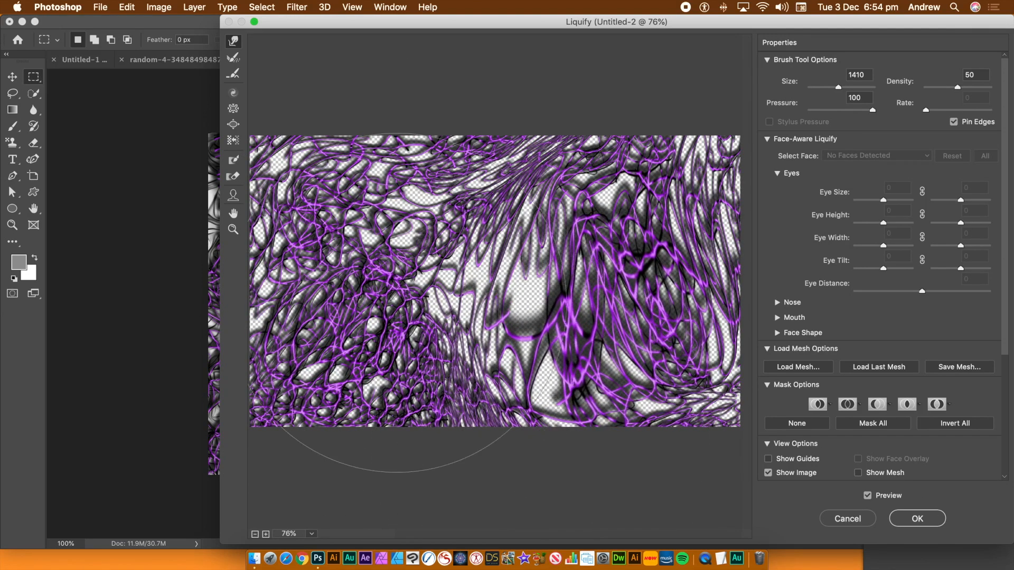
left_click_drag(390, 288, 411, 311)
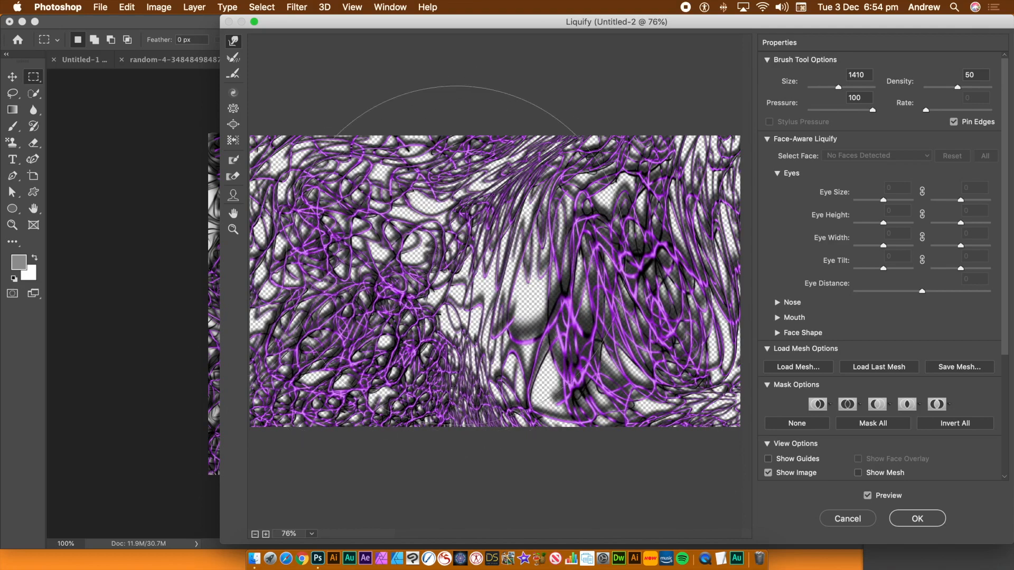
left_click(904, 518)
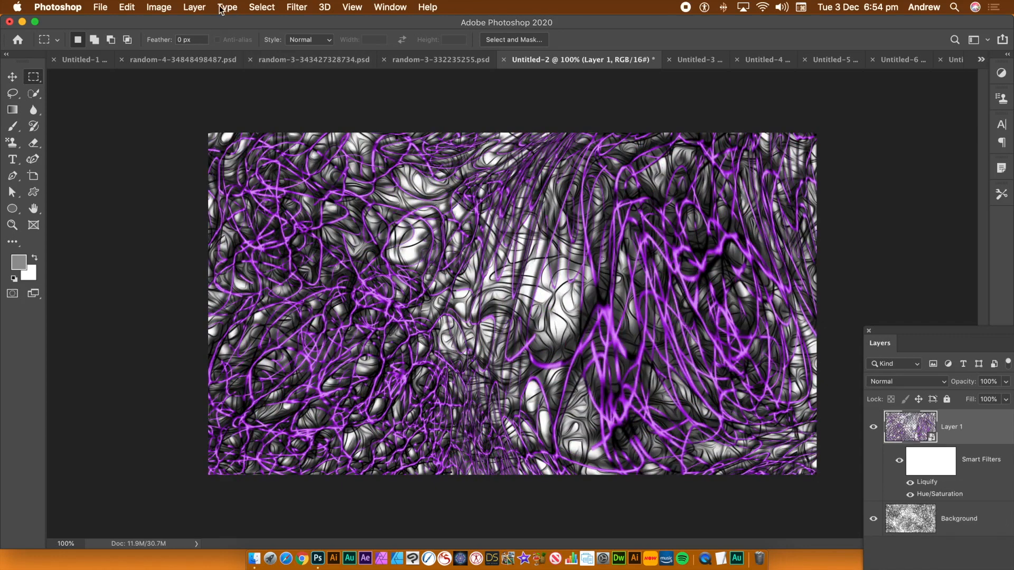
- Duplicate Layer 1 within the Untitled-2 document, keeping the suggested name
left_click(194, 7)
left_click(208, 58)
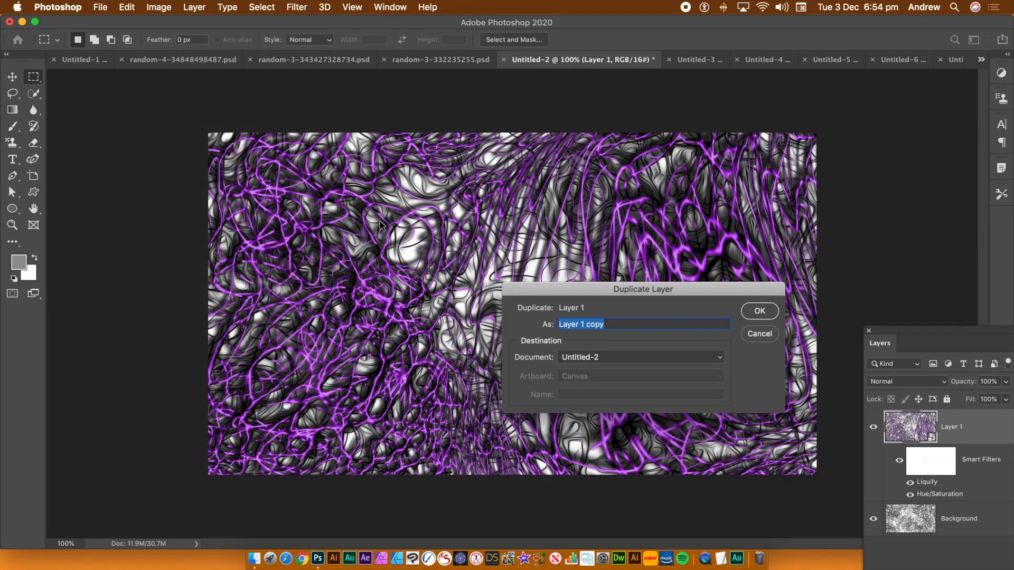
key("Return")
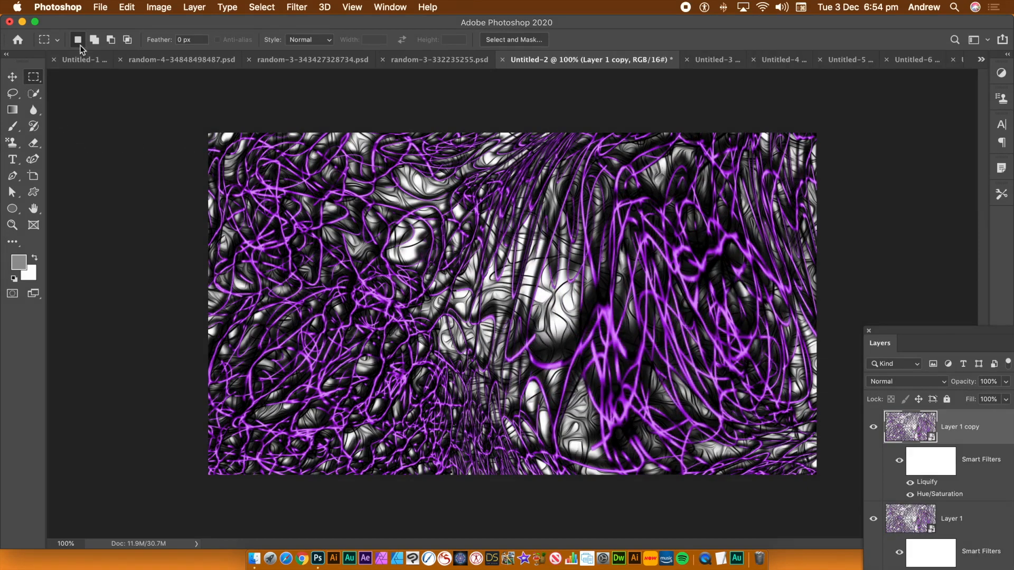
- Apply Liquify to the duplicated layer with a size 1410 brush, warping the purple lines towards the upper-left, the lower centre and the lower-right corner
left_click(295, 8)
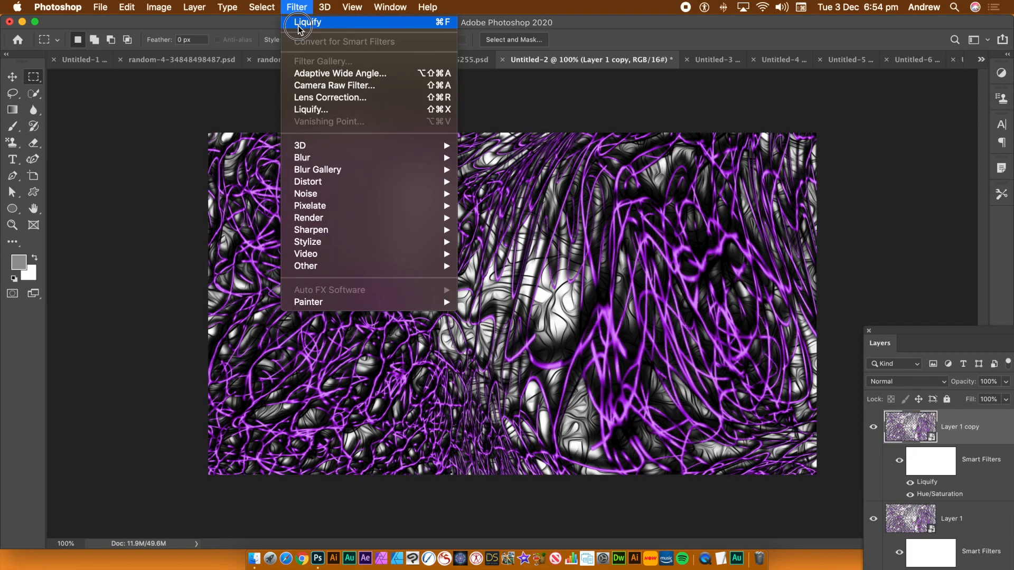
left_click(323, 110)
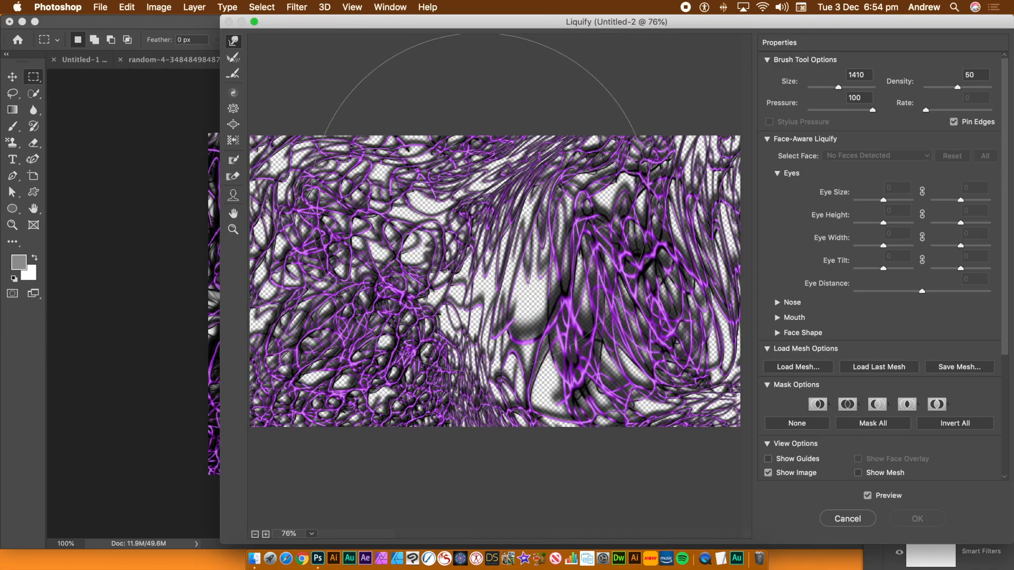
left_click_drag(331, 186, 285, 153)
mouse_move(567, 205)
left_mouse_down()
mouse_move(613, 193)
mouse_move(670, 153)
mouse_move(486, 346)
mouse_move(465, 341)
left_mouse_up()
mouse_move(360, 346)
left_mouse_down()
mouse_move(396, 374)
mouse_move(408, 417)
left_mouse_up()
mouse_move(607, 363)
left_mouse_down()
mouse_move(672, 372)
mouse_move(689, 394)
left_mouse_up()
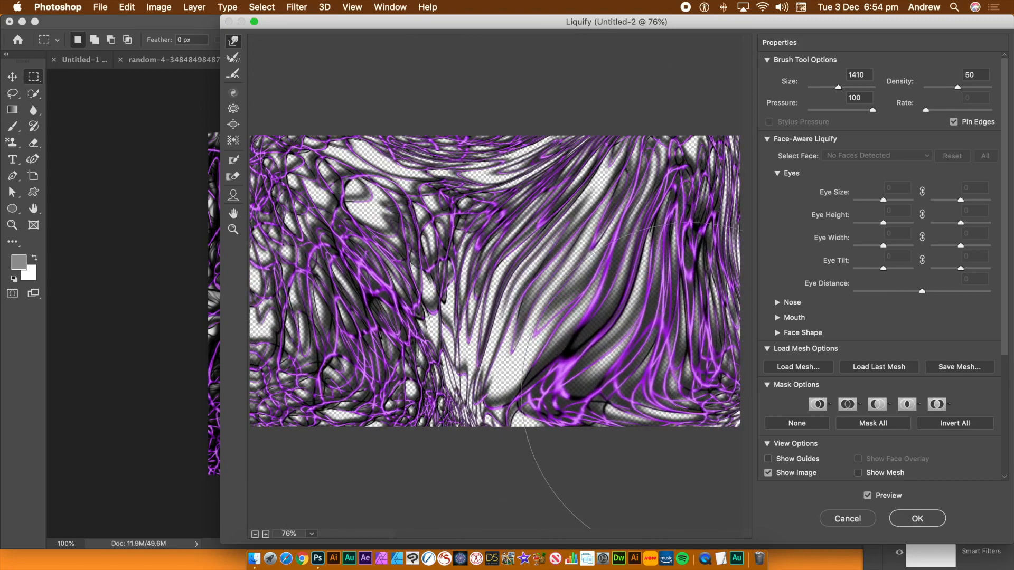
left_click_drag(474, 369, 450, 383)
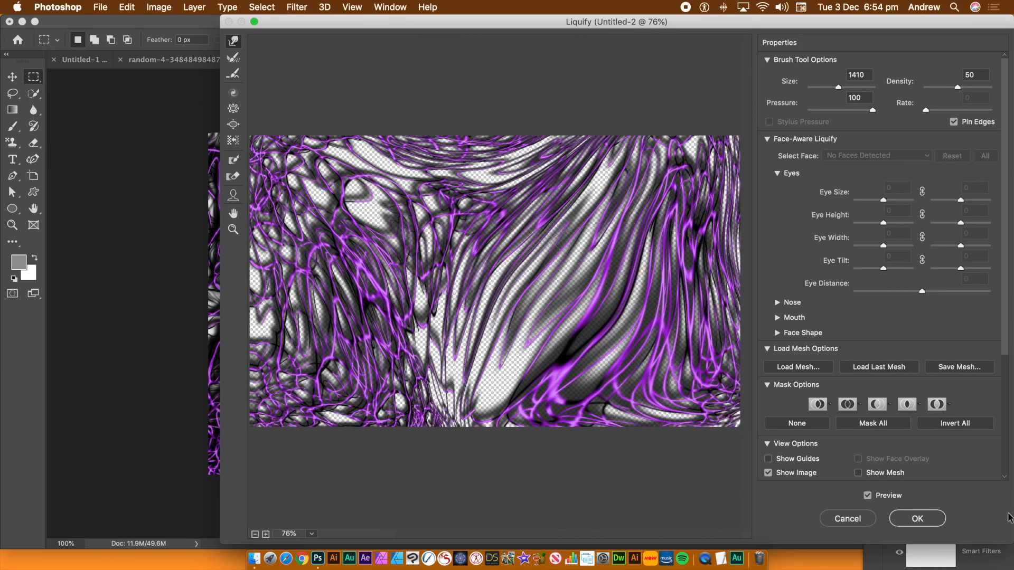
left_click(911, 517)
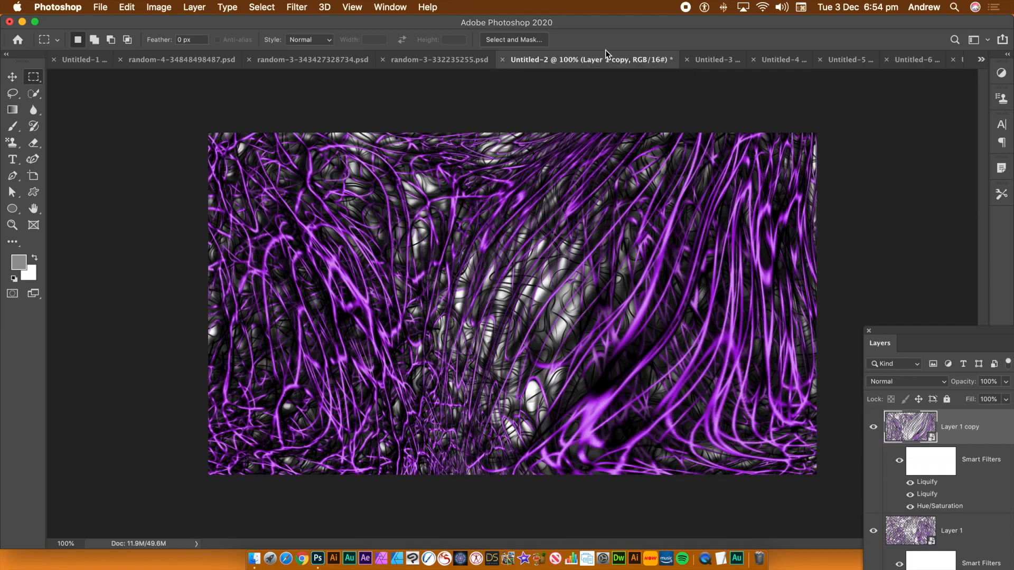
- Flatten the image and apply Oil Paint with Stylization 9.6, Cleanliness 9.2, Scale 9.8, Bristle Detail 7.7 and Lighting off
left_click(195, 7)
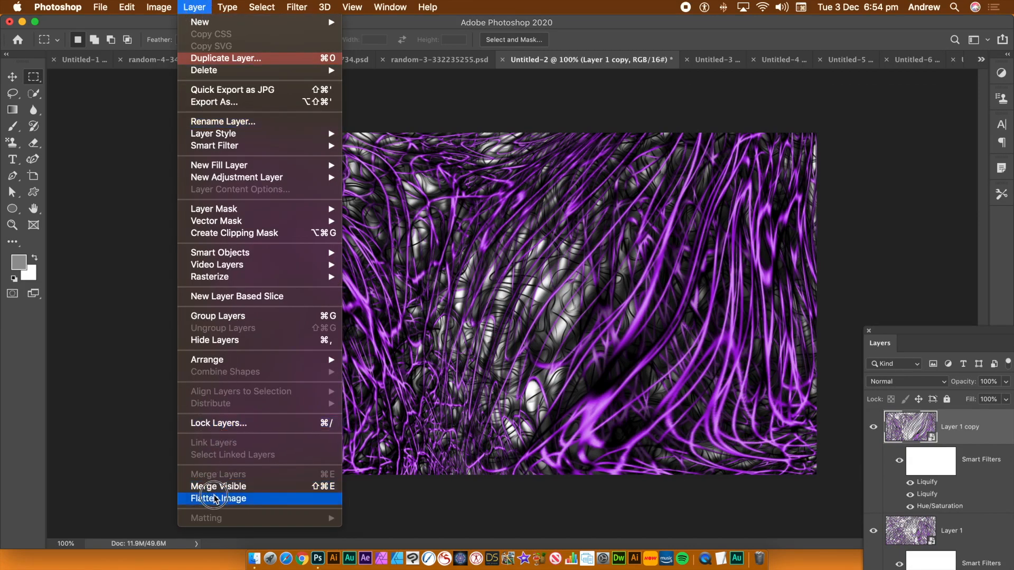
left_click(217, 499)
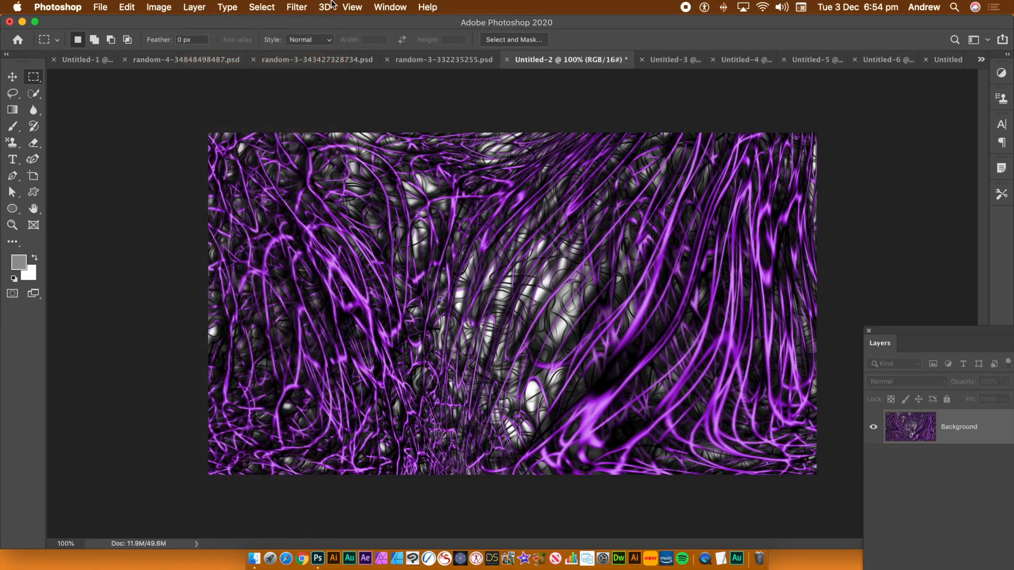
left_click(298, 7)
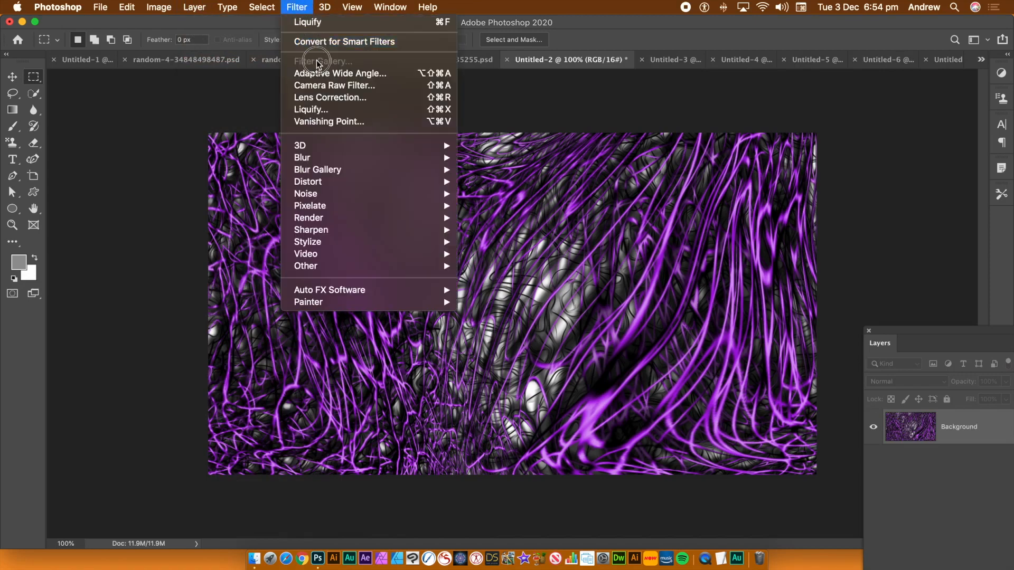
mouse_move(338, 258)
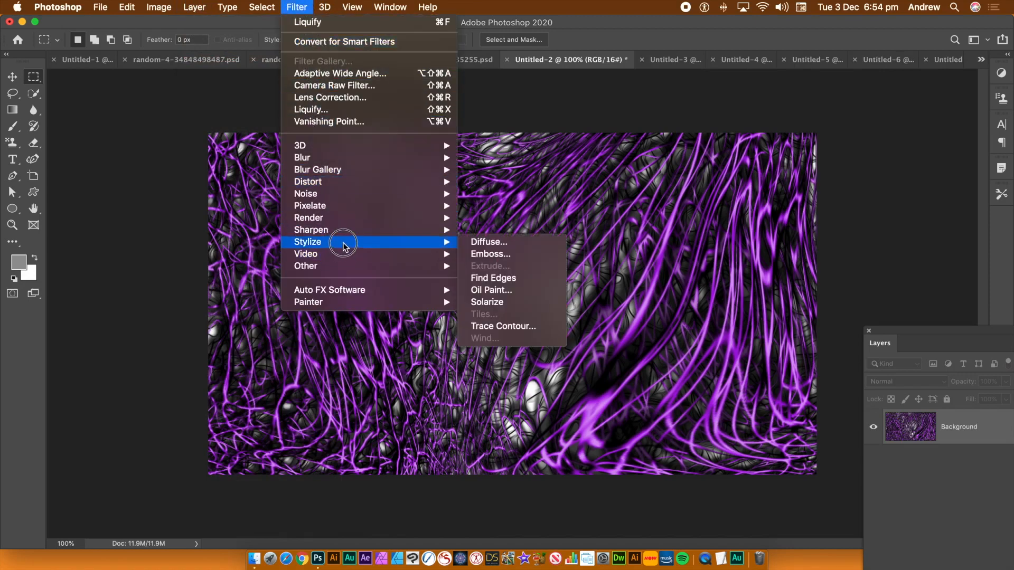
left_click(470, 290)
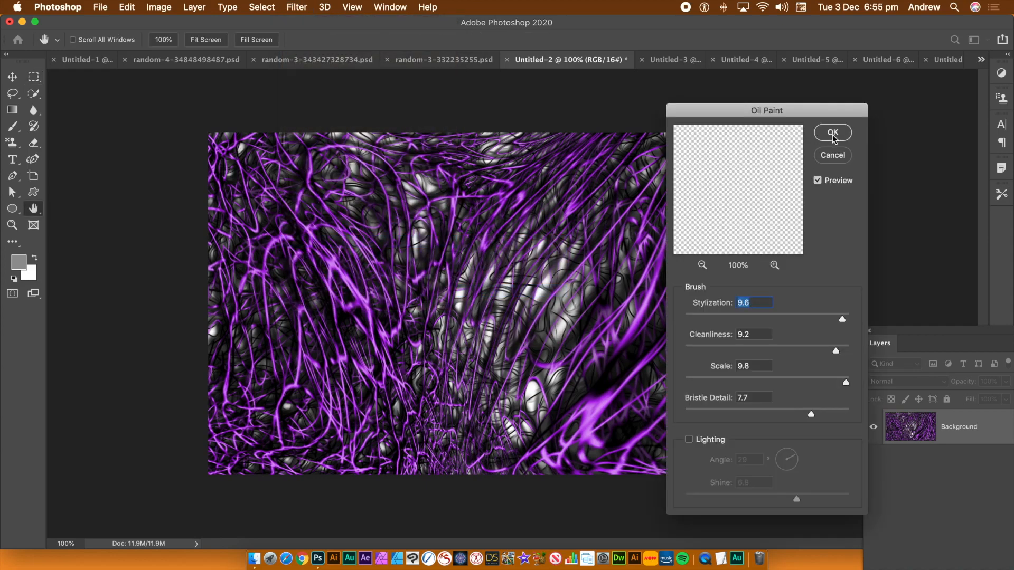
left_click(833, 132)
key("m")
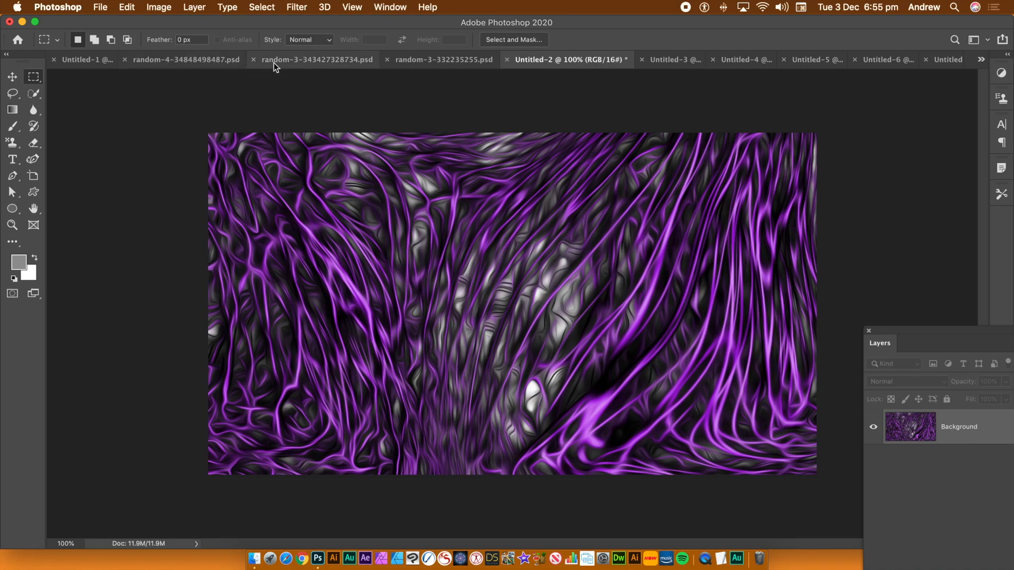
- Switch to the Untitled-1 document containing the outlined circles, rectangles and curves
left_click(88, 59)
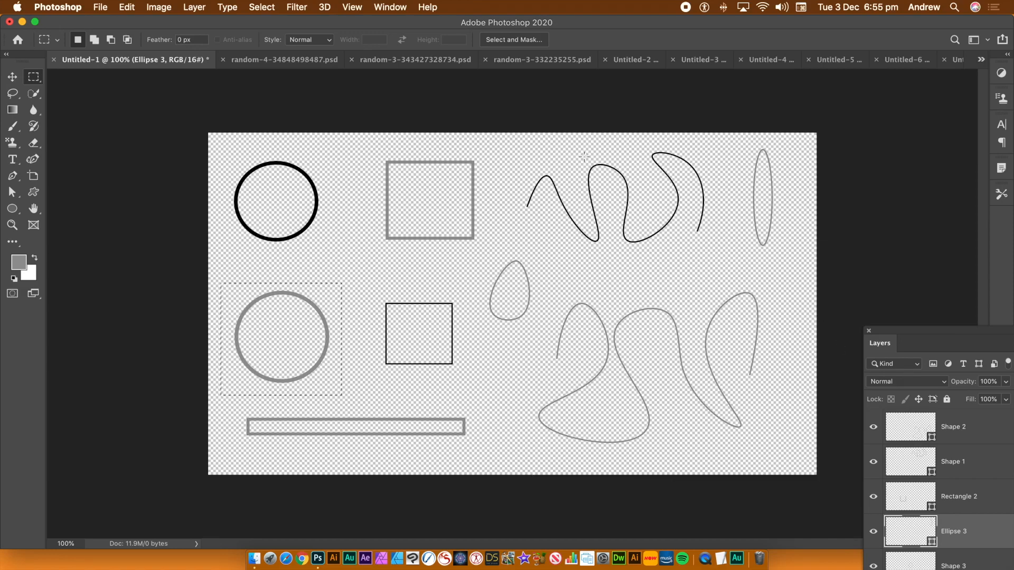
left_click(685, 8)
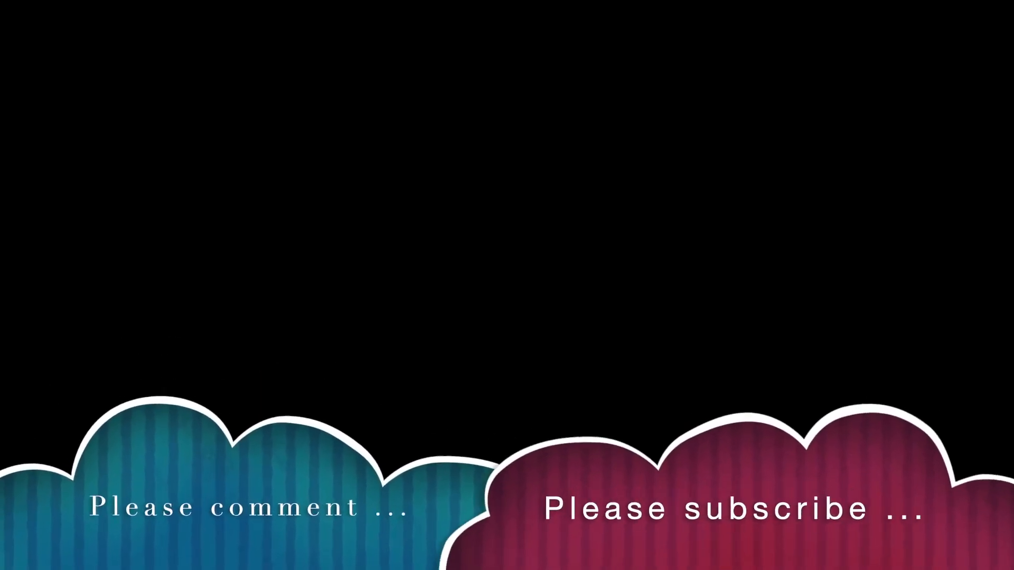